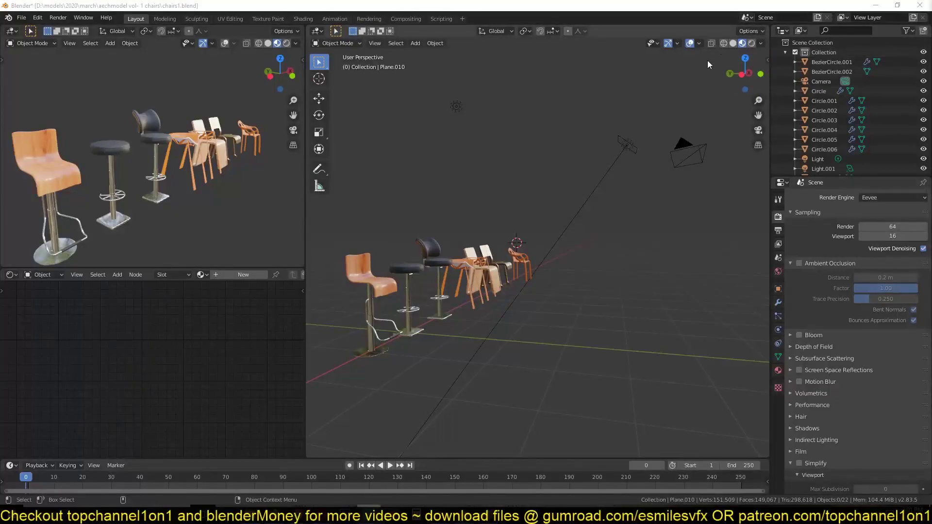
Step: Frame the round-base bar stool and isolate it to inspect it
left_click(373, 299)
key("KP_Decimal")
scroll(604, 351, "down", 5)
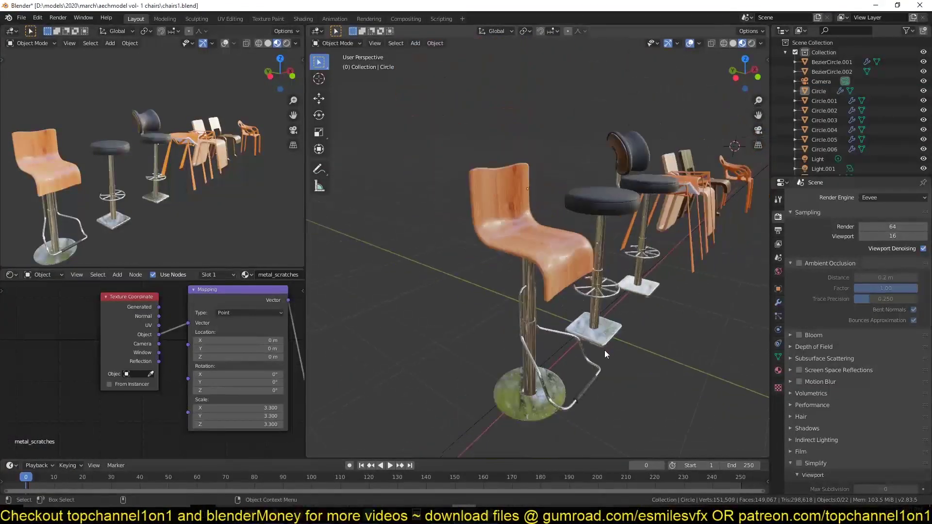
mouse_move(604, 350)
middle_mouse_down()
mouse_move(501, 316)
mouse_move(567, 285)
mouse_move(715, 283)
mouse_move(657, 250)
mouse_move(659, 243)
middle_mouse_up()
key("KP_Divide")
key("KP_Divide")
left_click_drag(482, 183, 538, 312)
key("KP_Divide")
Step: Orbit around the isolated stool and its seat, then show all the chairs again
left_click(538, 312)
scroll(537, 313, "up", 4)
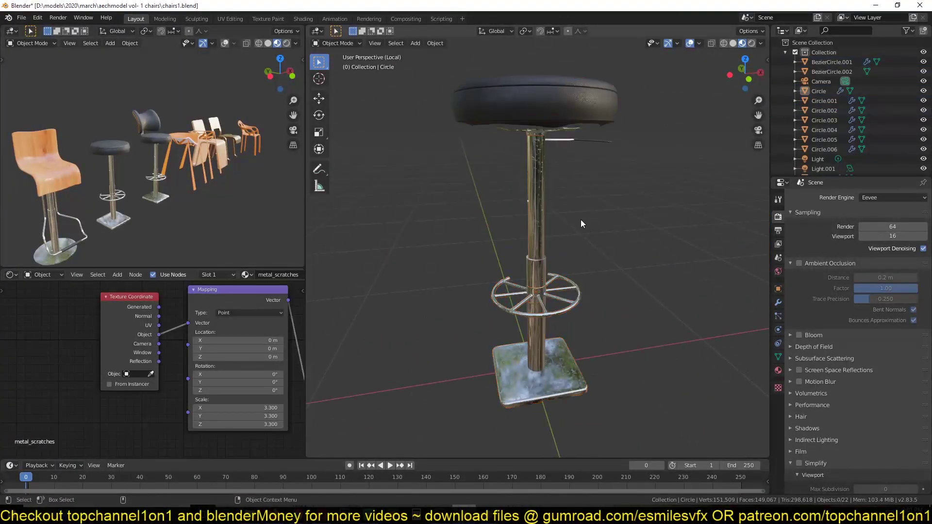
mouse_move(580, 219)
middle_mouse_down()
mouse_move(455, 185)
mouse_move(561, 308)
mouse_move(602, 251)
middle_mouse_up()
scroll(656, 319, "up", 5)
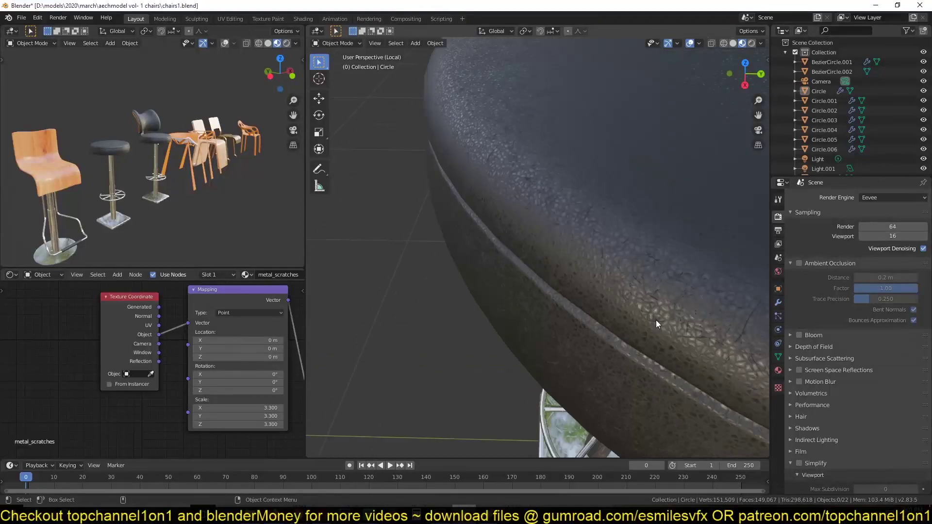
scroll(652, 330, "down", 5)
middle_click_drag(652, 330, 688, 341)
key("KP_Divide")
Step: Isolate and orbit the black-seat stool, then return to the full row of chairs
left_click(534, 315)
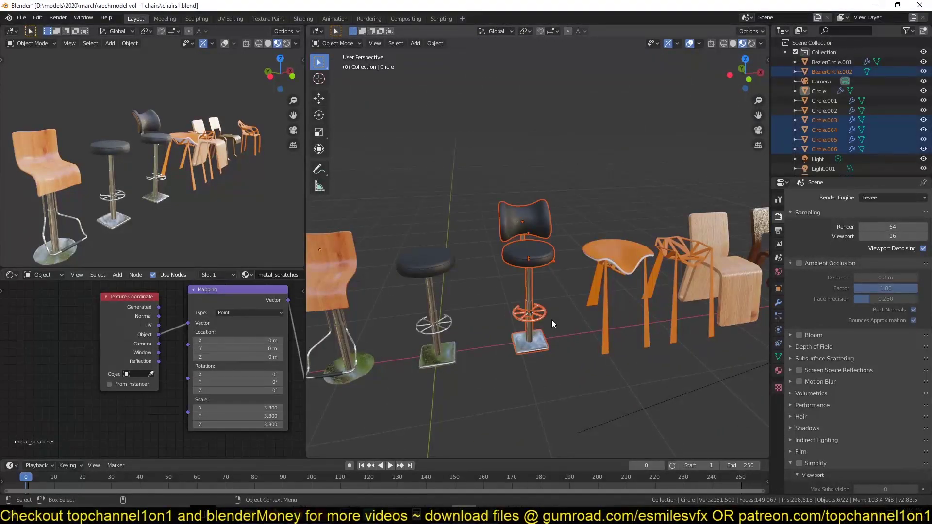
key("KP_Divide")
mouse_move(522, 247)
middle_mouse_down()
mouse_move(452, 209)
mouse_move(490, 361)
mouse_move(569, 314)
middle_mouse_up()
scroll(569, 315, "down", 5)
key("KP_Divide")
mouse_move(465, 385)
middle_mouse_down()
mouse_move(435, 288)
mouse_move(500, 302)
middle_mouse_up()
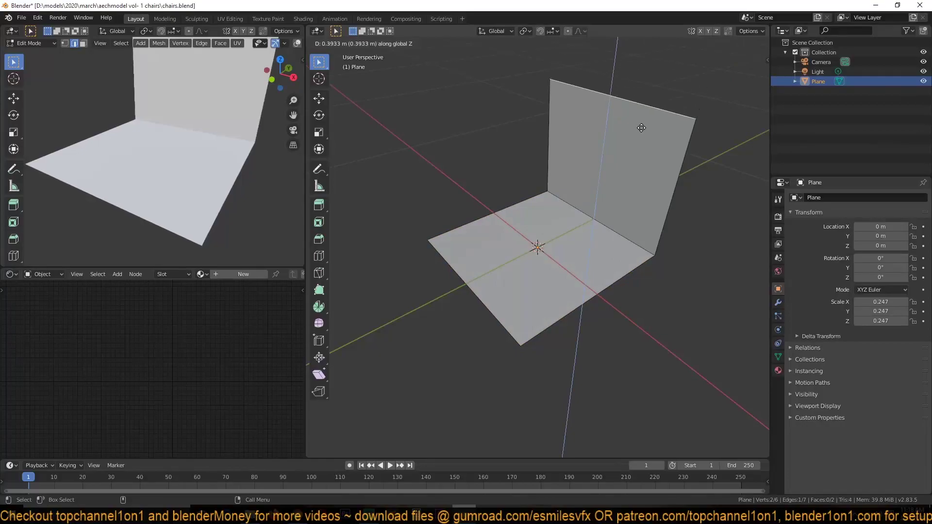
Step: Save, bevel the L-shaped seat's corner edge, and reset the seat's origin
key("ctrl+s")
key("ctrl+b")
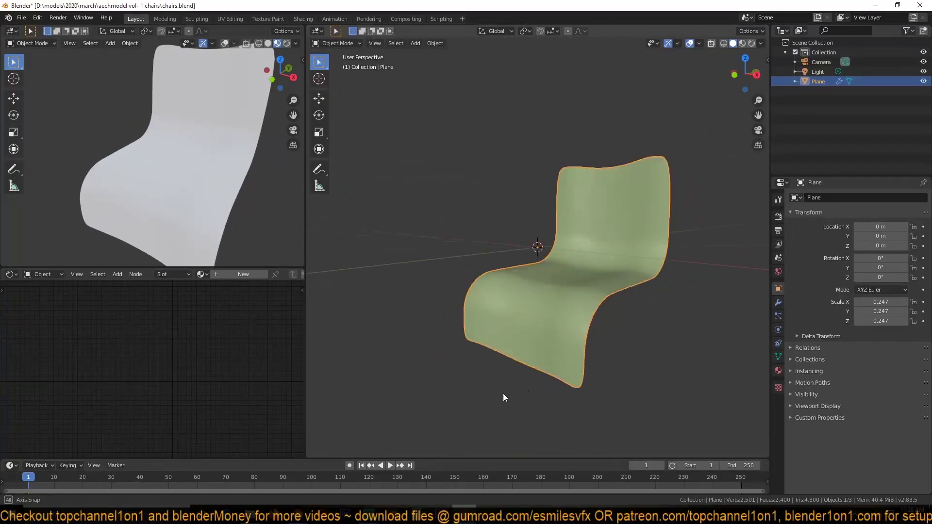
key("KP_3")
right_click(504, 250)
left_click(592, 264)
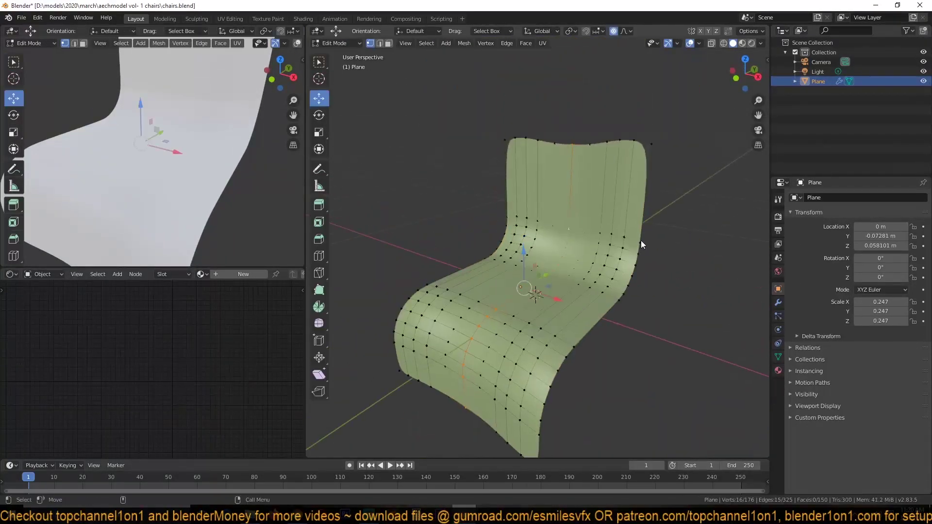
Step: Add a Solidify modifier to give the seat shell real thickness
left_click(778, 302)
left_click(857, 198)
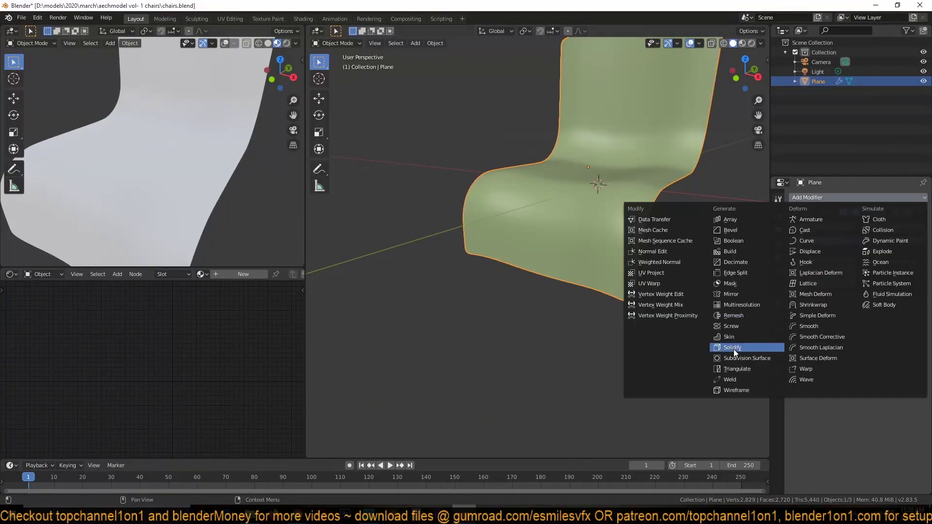
left_click(689, 345)
mouse_move(641, 272)
middle_mouse_down()
mouse_move(619, 208)
mouse_move(689, 228)
middle_mouse_up()
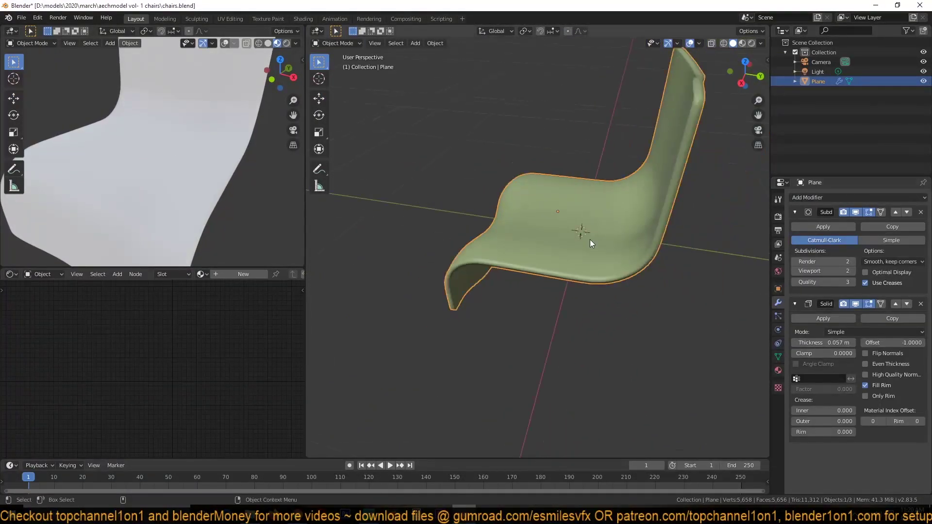
key("KP_3")
Step: Add a circle to start the stool's post
key("shift+a")
left_click(612, 228)
left_click(411, 447)
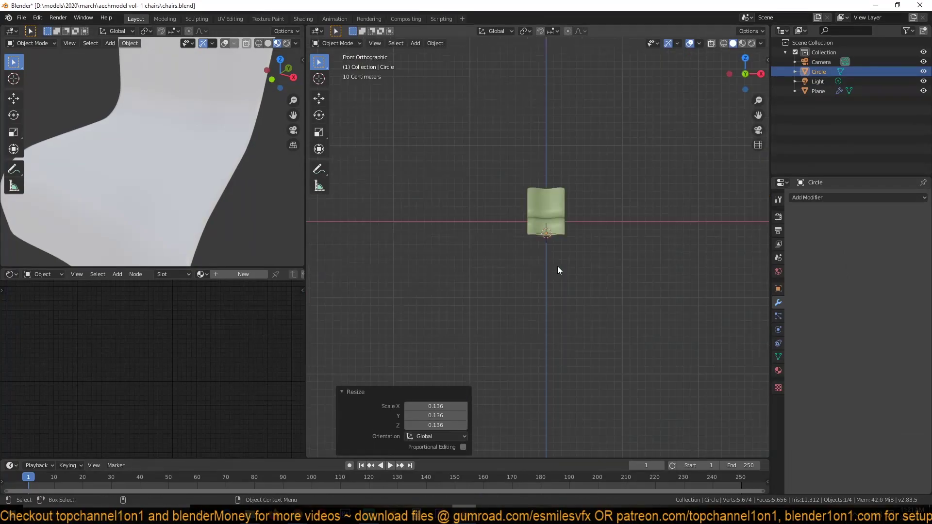
Step: Name the material wood_1 and load the wood-grain image into an Image Texture node
type("wood_1")
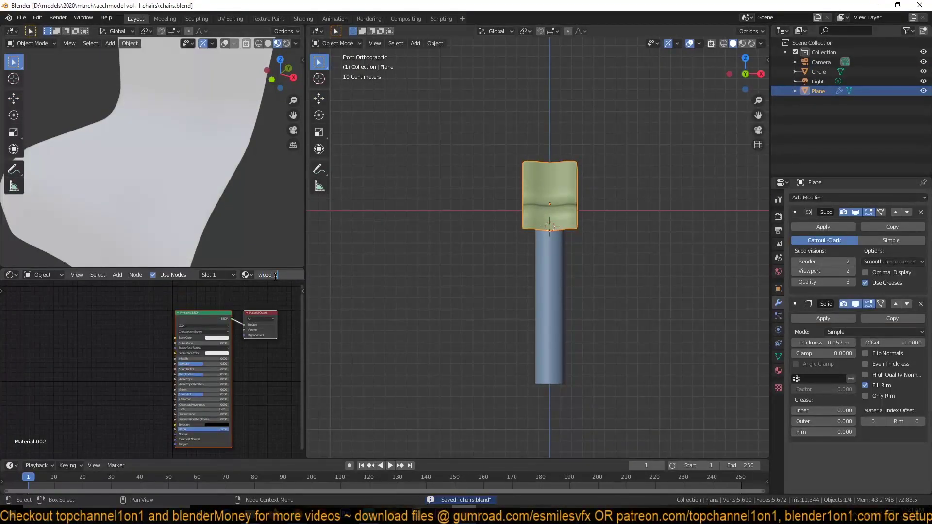
key("Return")
key("shift+a")
left_click(176, 306)
left_click(133, 342)
double_click(524, 345)
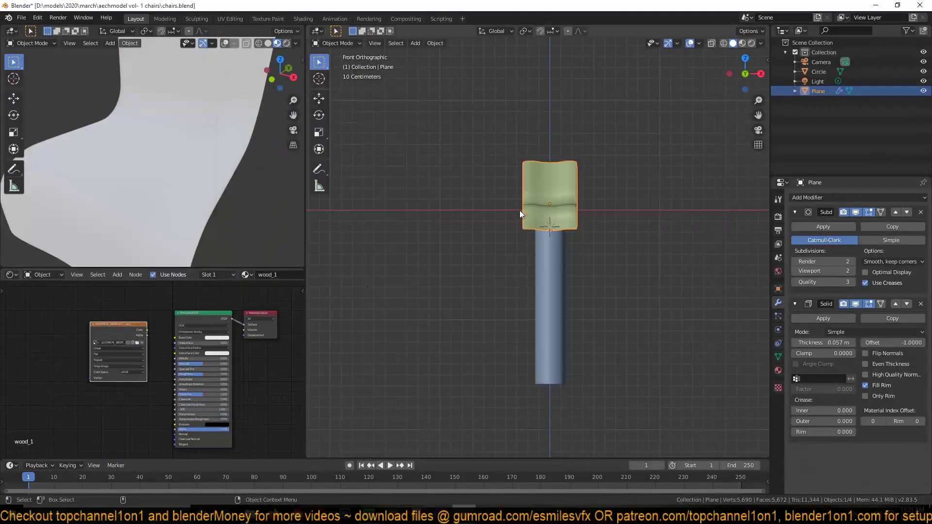
Step: UV unwrap the seat, shrink its UV islands, and save
key("Tab")
key("u")
left_click(537, 202)
left_click(230, 19)
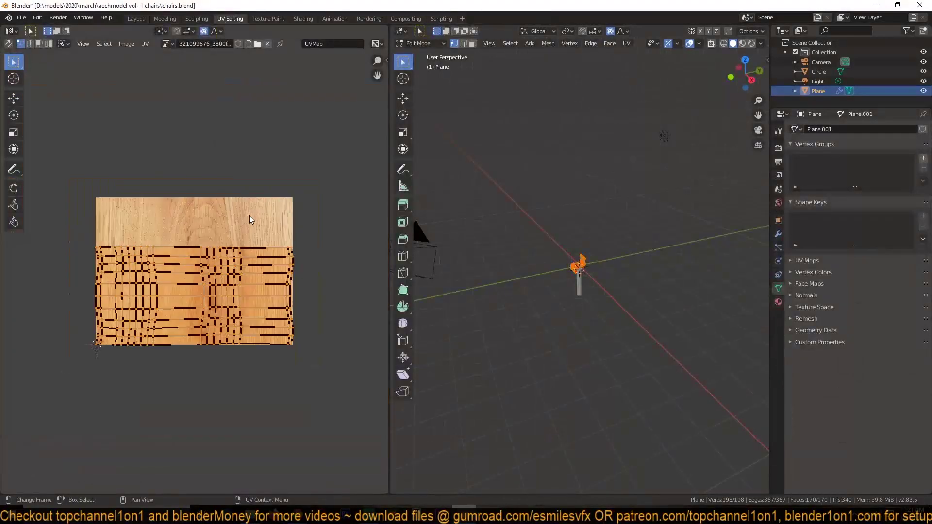
key("s")
left_click(136, 18)
scroll(209, 153, "down", 4)
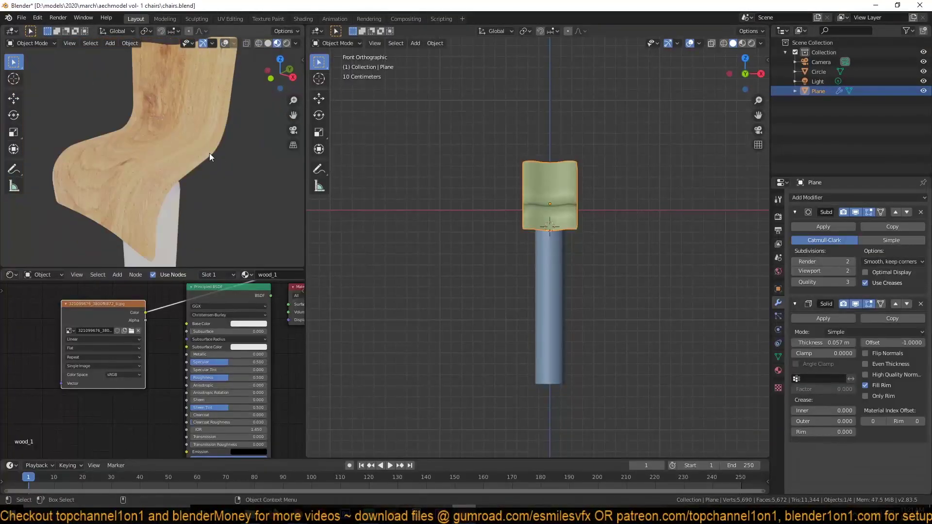
mouse_move(208, 153)
middle_mouse_down()
mouse_move(183, 205)
mouse_move(205, 180)
mouse_move(159, 209)
mouse_move(194, 193)
mouse_move(201, 140)
mouse_move(176, 190)
mouse_move(188, 214)
mouse_move(121, 233)
middle_mouse_up()
scroll(243, 339, "up", 3)
key("ctrl+s")
Step: Add texture coordinate and mapping nodes and switch the image projection to Box
key("ctrl+t")
scroll(199, 348, "up", 3)
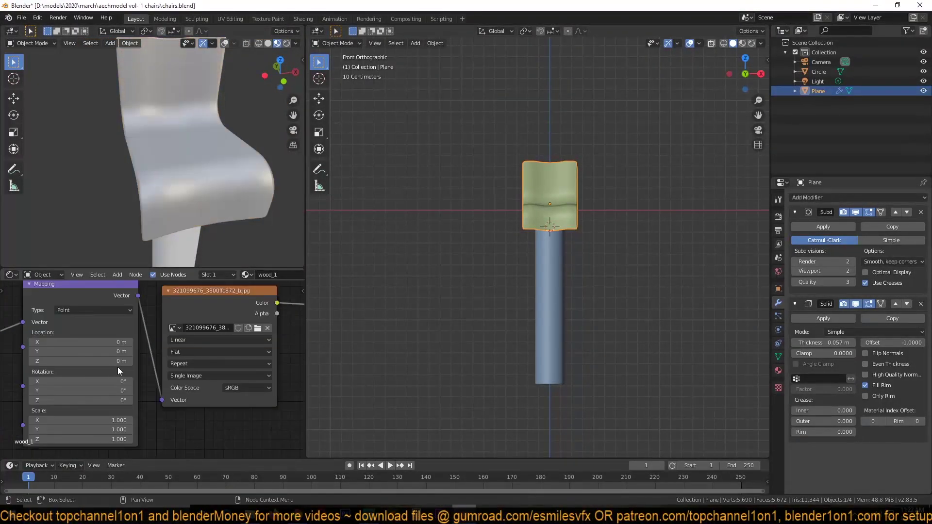
left_click(209, 357)
mouse_move(214, 196)
middle_mouse_down()
mouse_move(194, 194)
mouse_move(229, 234)
middle_mouse_up()
Step: Adjust the wood texture's mapping scale to about 2.19, narrowing it along X
key("ctrl+z")
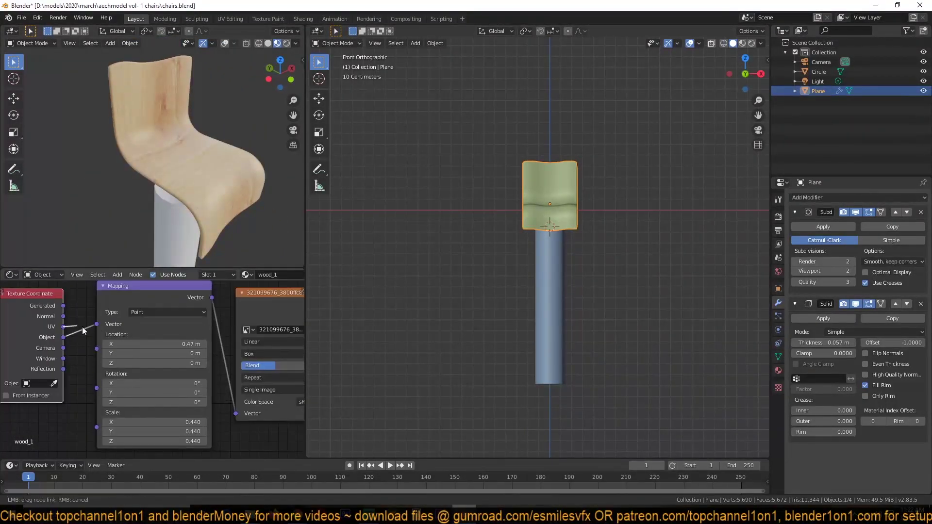
key("ctrl+z")
key("ctrl+z")
key("ctrl+z")
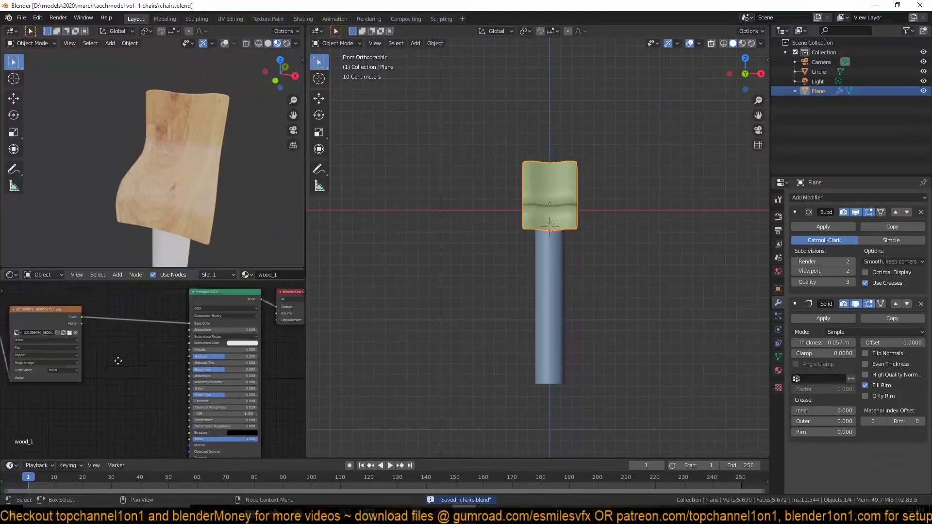
key("ctrl+z")
key("ctrl+z")
key("ctrl+z")
key("ctrl+shift+z")
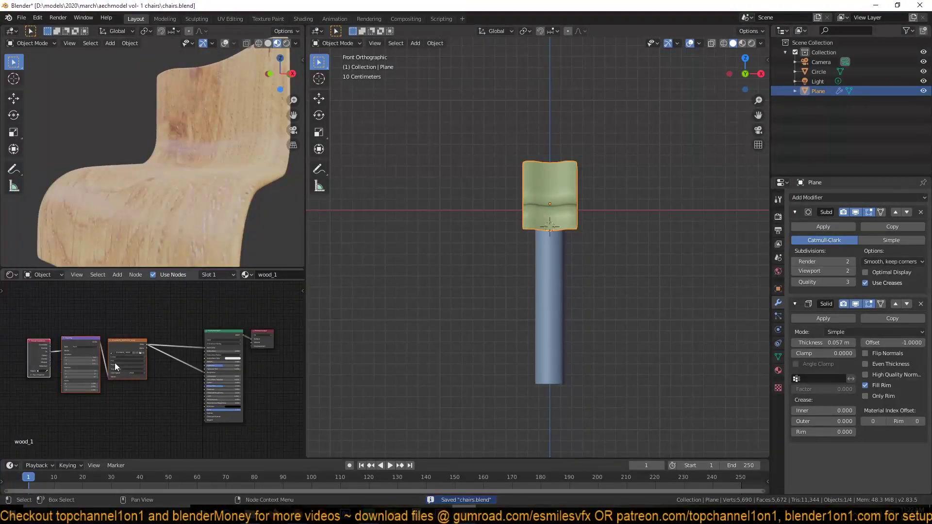
key("ctrl+shift+z")
key("ctrl+shift+z")
key("ctrl+shift+z")
key("ctrl+shift+z")
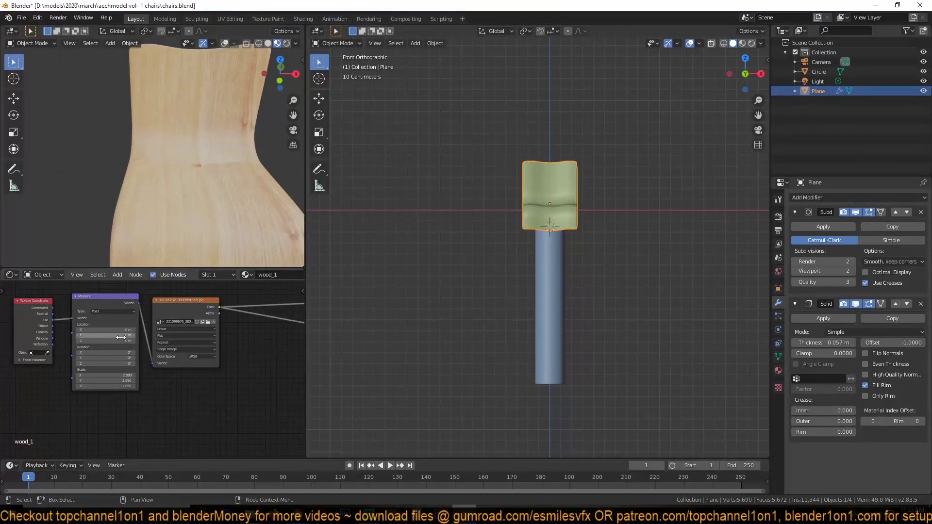
key("ctrl+shift+z")
key("ctrl+shift+z")
key("ctrl+z")
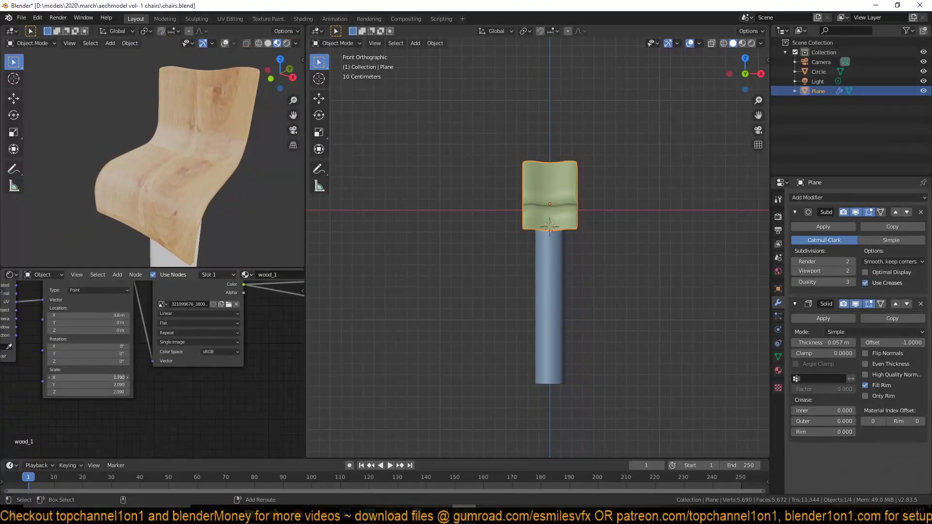
Step: Add a Math Add node with value 0.01 into the wood_1 shader
scroll(158, 216, "up", 3)
key("ctrl+s")
key("shift+a")
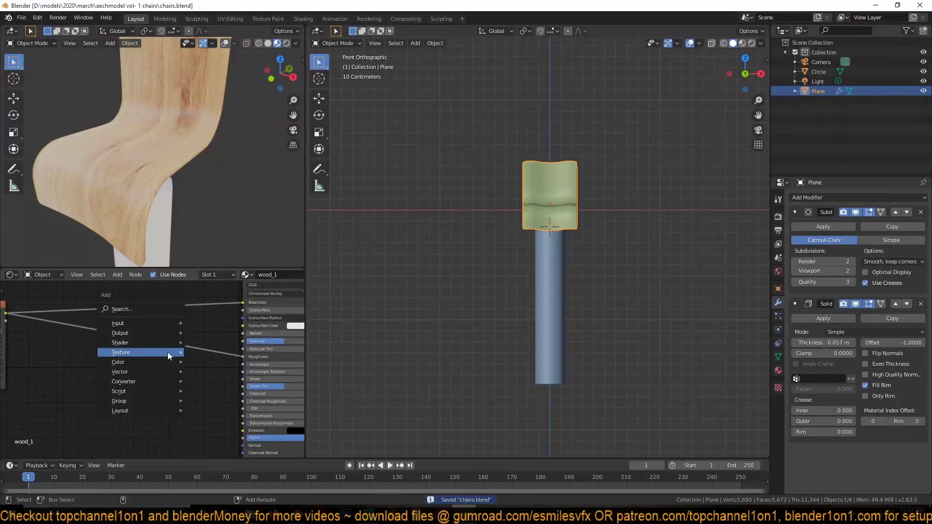
left_click(167, 351)
left_click(95, 380)
left_click(200, 295)
double_click(167, 367)
type(".01")
key("Return")
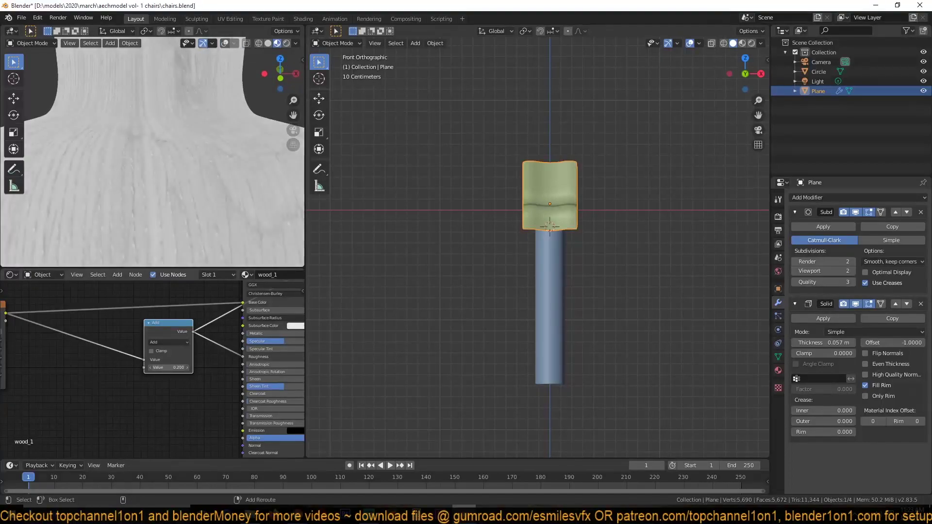
key("ctrl+s")
scroll(180, 346, "up", 2)
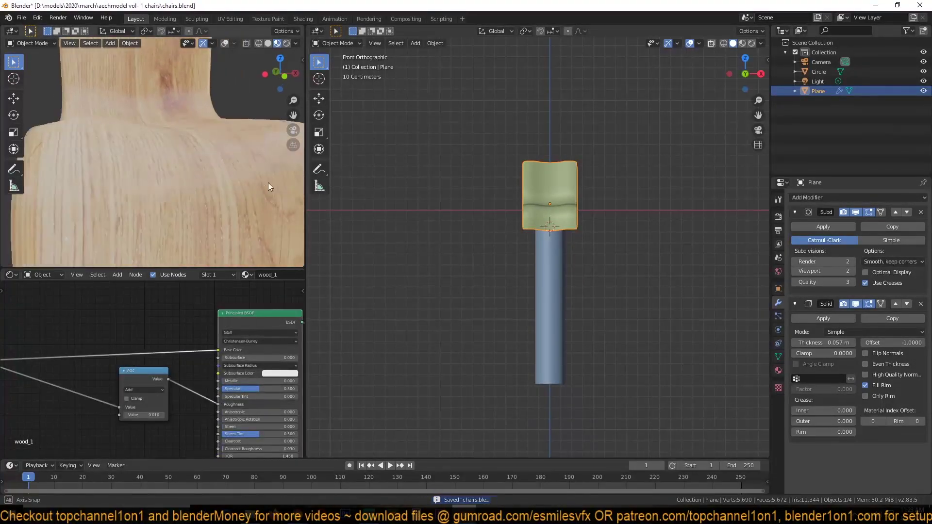
mouse_move(143, 168)
middle_mouse_down()
mouse_move(89, 190)
mouse_move(150, 209)
middle_mouse_up()
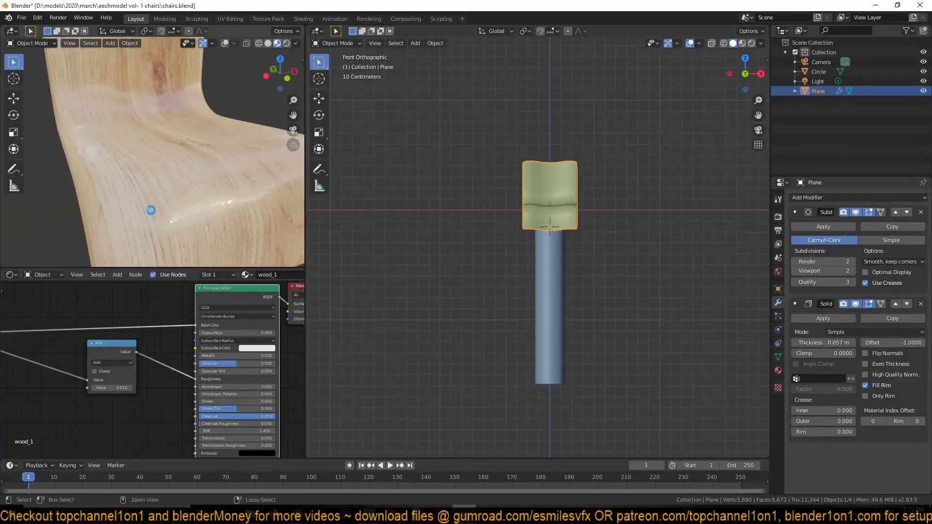
key("ctrl+s")
Step: Add a Bump node fed by the wood grain into the surface normal
scroll(91, 368, "down", 3)
key("shift+a")
left_click(161, 335)
left_click(144, 418)
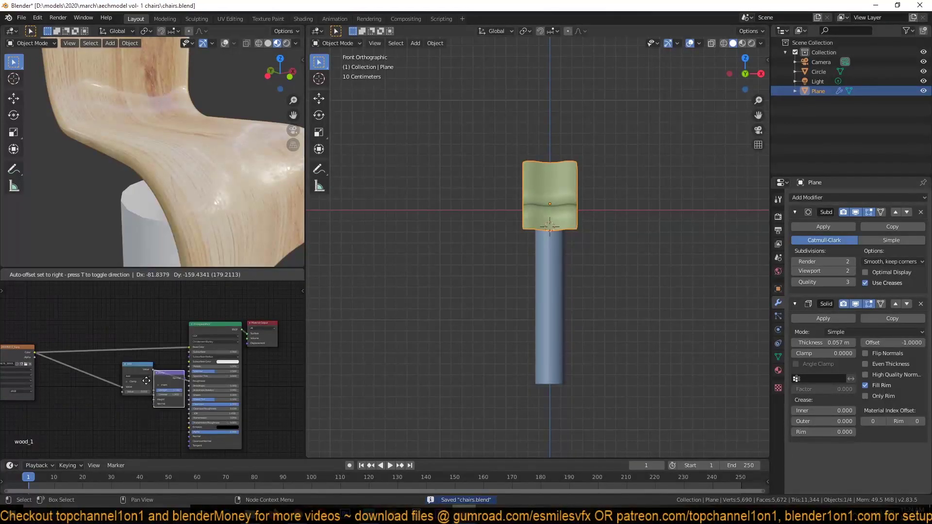
mouse_move(35, 353)
left_mouse_down()
mouse_move(128, 436)
mouse_move(188, 436)
left_mouse_up()
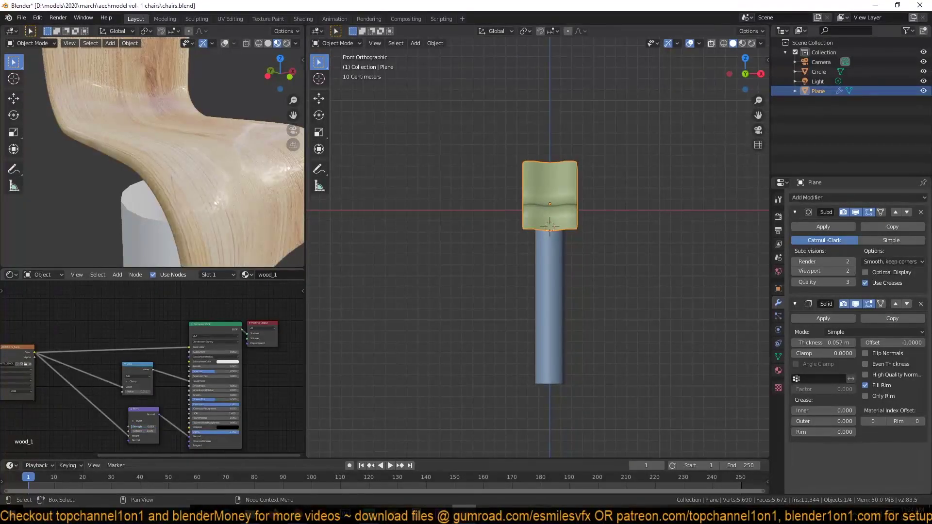
scroll(126, 234, "up", 3)
middle_click_drag(126, 234, 156, 203)
key("ctrl+s")
Step: Insert an Overlay MixRGB node with an orange second colour into the texture link
scroll(178, 416, "up", 1)
key("shift+a")
left_click(178, 419)
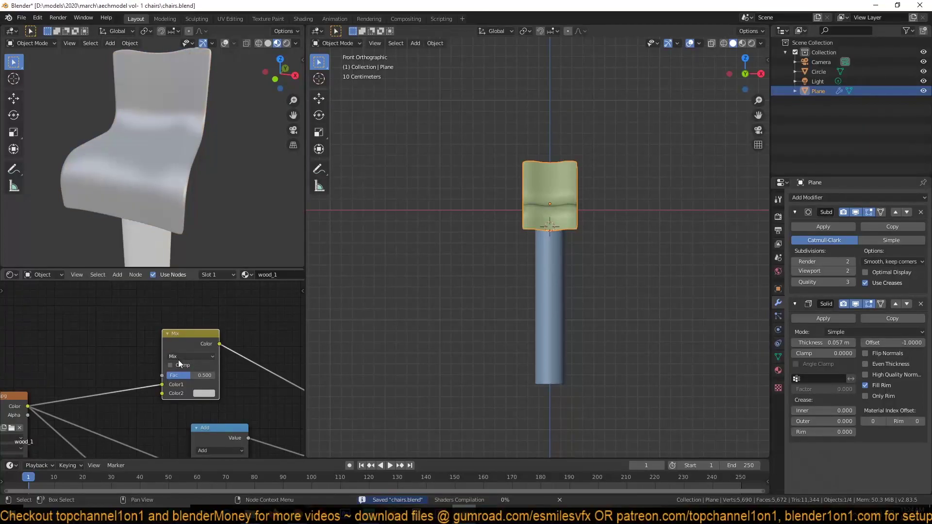
left_click(179, 359)
left_click(189, 386)
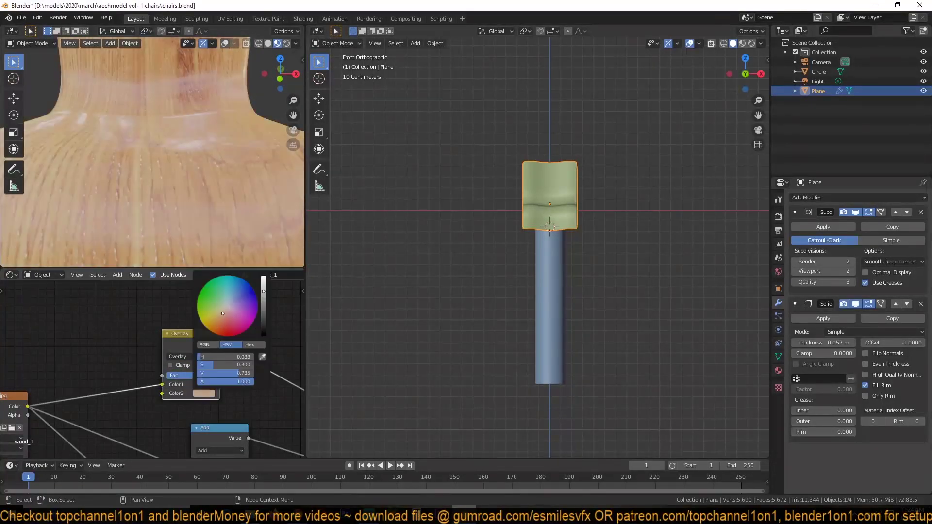
left_click(201, 394)
left_click_drag(243, 291, 224, 324)
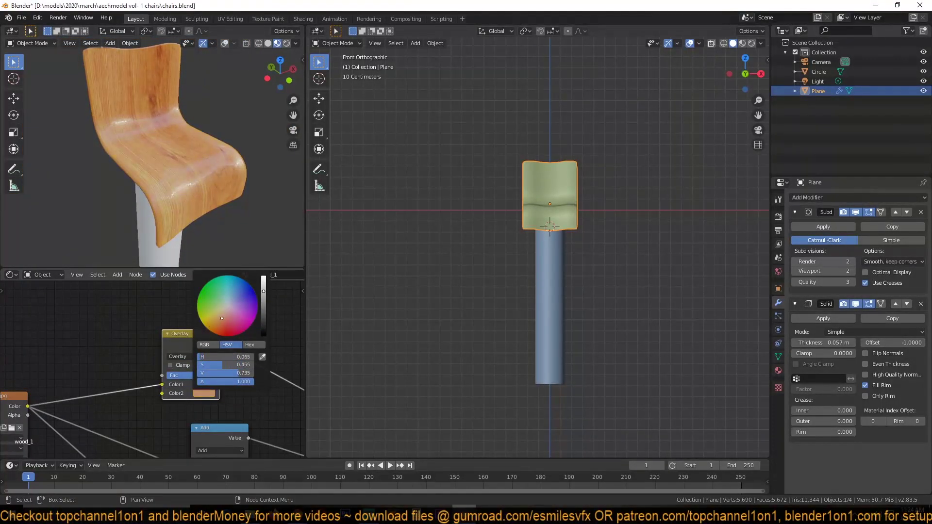
middle_click_drag(204, 160, 160, 165)
Step: Select the post object, orbit the side view around the chair, and save
left_click(549, 316)
middle_click_drag(548, 315, 601, 223)
scroll(601, 223, "down", 3)
key("ctrl+s")
Step: Scale the pole thinner
key("s")
key("shift+z")
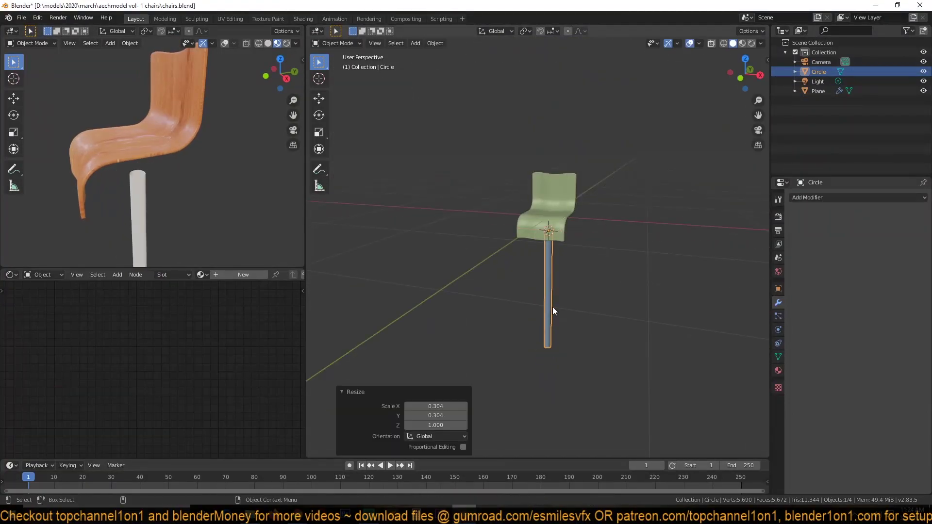
scroll(203, 159, "up", 4)
Step: Give the pole a new material named metal_scratches
left_click(243, 275)
double_click(262, 275)
type("matal_scratches")
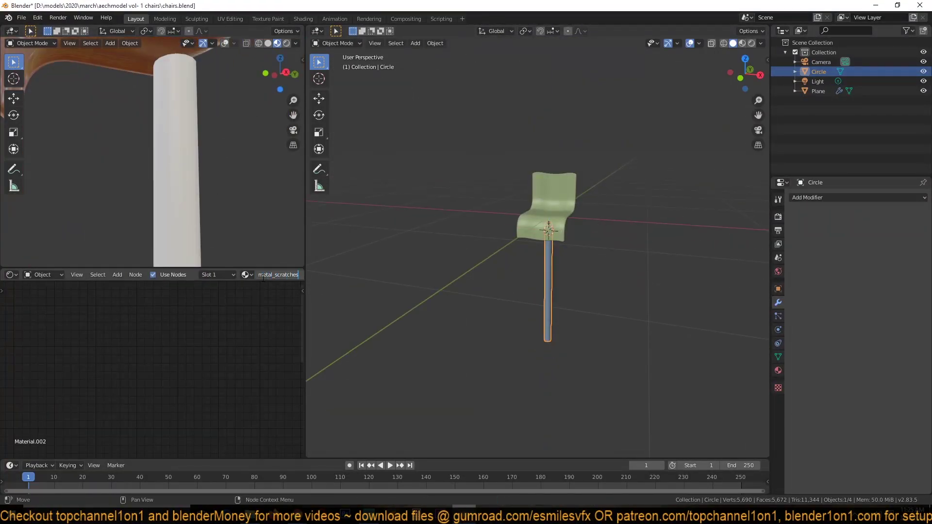
key("Return")
Step: Add an Image Texture node loading the unnamed.jpg scratch image from the textures folder
key("shift+a")
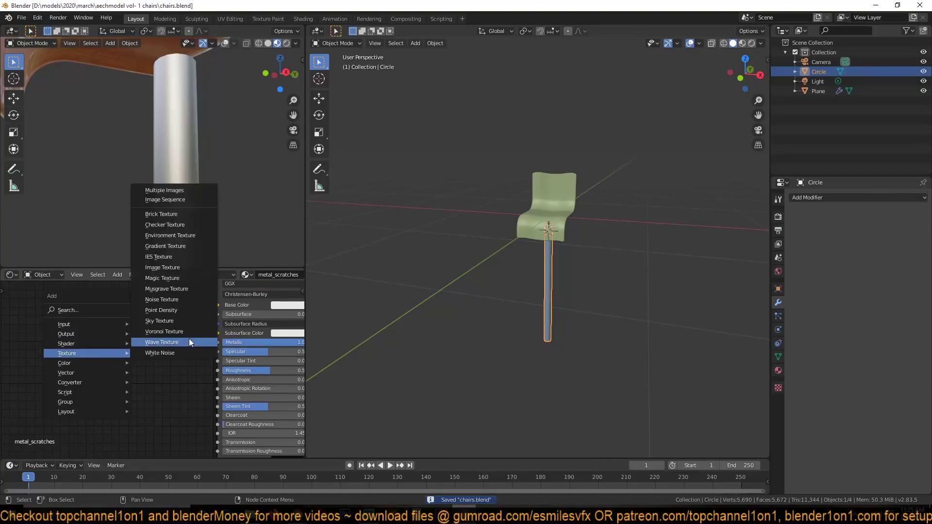
left_click(188, 339)
left_click(146, 349)
left_click(172, 370)
left_click(251, 345)
double_click(373, 189)
double_click(672, 271)
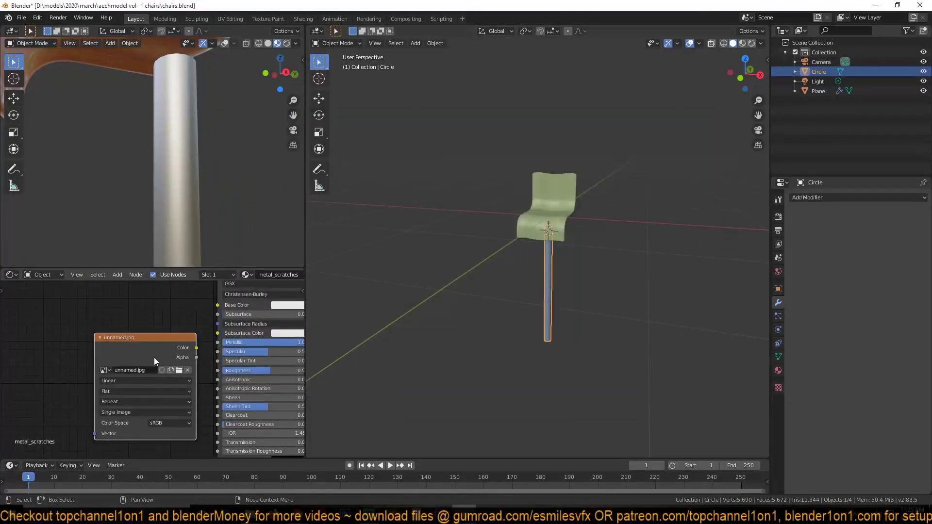
Step: Add Texture Coordinate and Mapping nodes and feed the image colour into Roughness
key("ctrl+t")
key("ctrl+s")
scroll(159, 377, "down", 2)
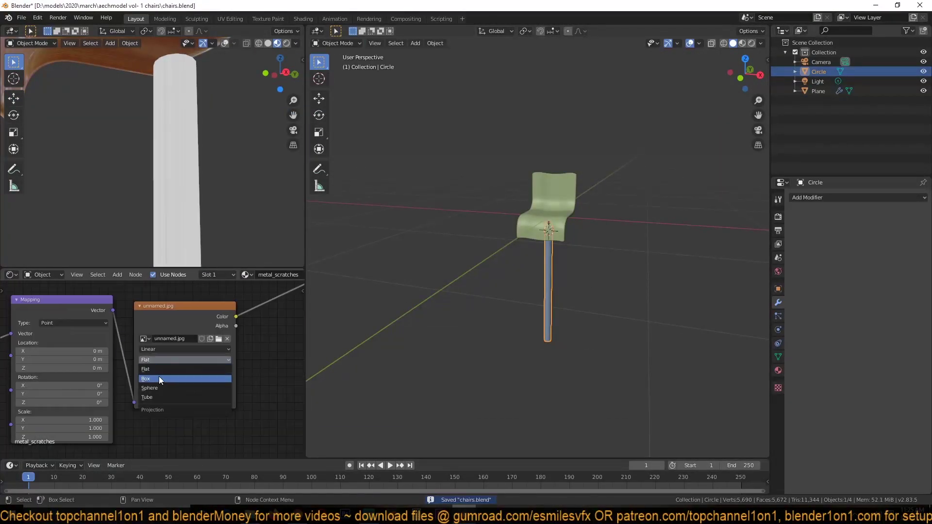
scroll(185, 217, "down", 3)
scroll(223, 180, "up", 4)
scroll(24, 395, "down", 2)
scroll(24, 395, "up", 3)
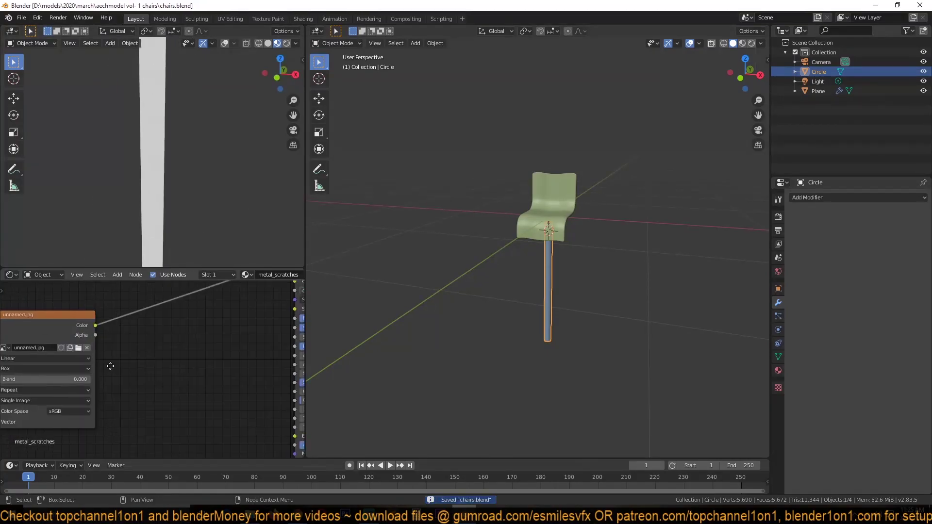
left_click_drag(100, 334, 211, 385)
scroll(188, 357, "down", 2)
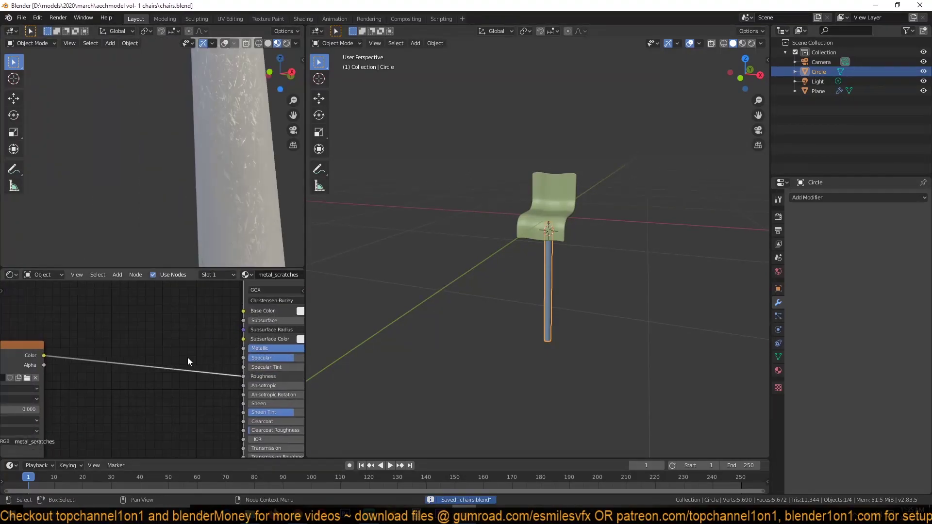
Step: Insert a ColorRamp and an Add math node, darkening a ramp stop to near black
key("shift+a")
left_click(195, 204)
left_click(180, 335)
left_click(154, 366)
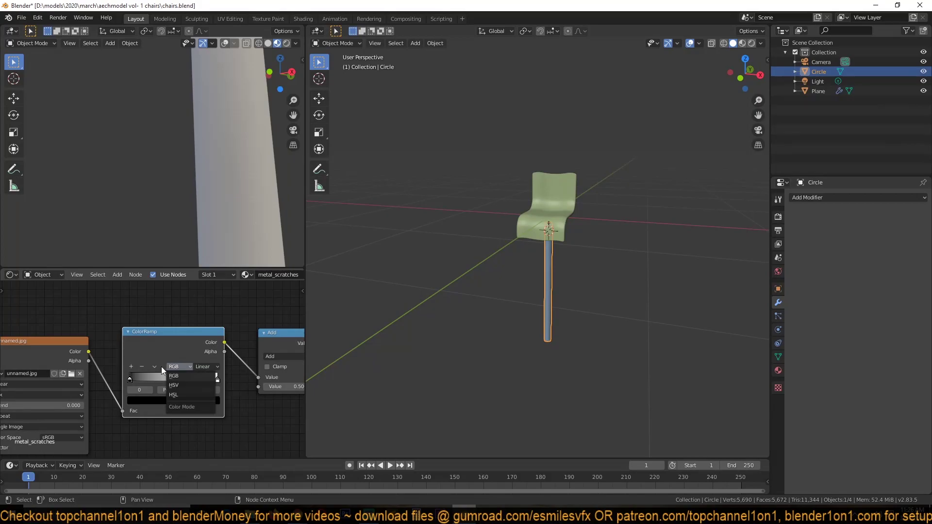
left_click(157, 264)
left_click(165, 401)
left_click_drag(201, 310, 200, 340)
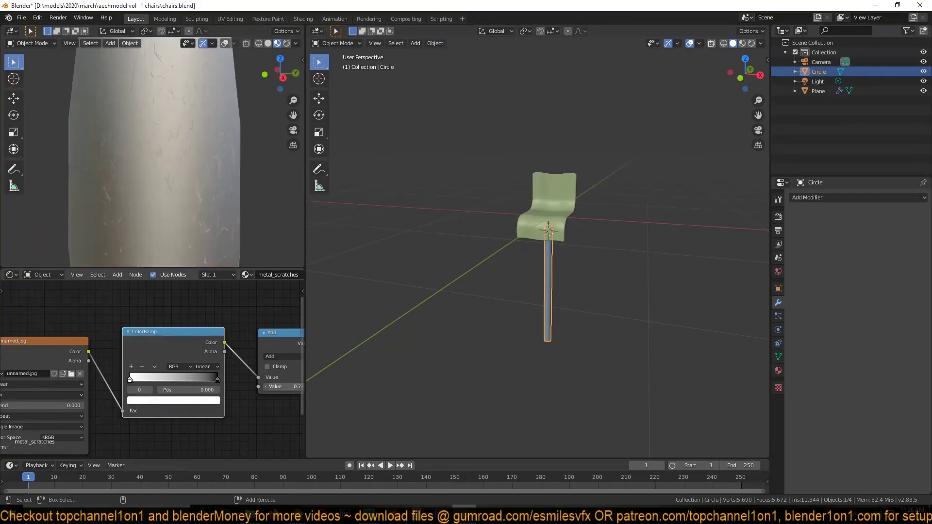
Step: Save the file, frame the pole and apply its scale
mouse_move(160, 169)
middle_mouse_down()
mouse_move(185, 209)
mouse_move(134, 237)
middle_mouse_up()
key("ctrl+s")
left_click(212, 377)
mouse_move(160, 194)
middle_mouse_down()
mouse_move(178, 226)
mouse_move(218, 209)
middle_mouse_up()
key("KP_Decimal")
key("ctrl+a")
left_click(552, 262)
Step: Move the ColorRamp's left stop to 0.432 so the scratches show
scroll(145, 369, "down", 2)
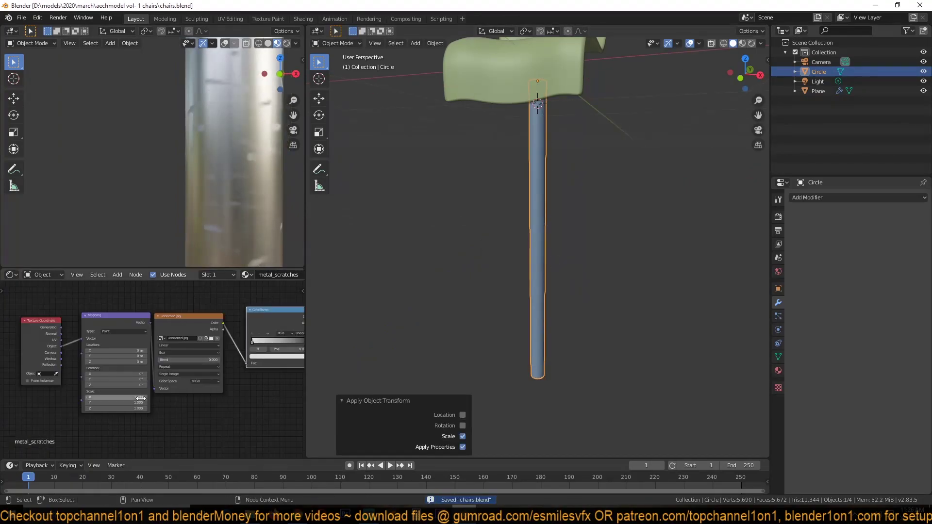
scroll(223, 356, "up", 1)
scroll(223, 356, "up", 1)
mouse_move(85, 353)
left_mouse_down()
mouse_move(132, 354)
mouse_move(124, 354)
left_mouse_up()
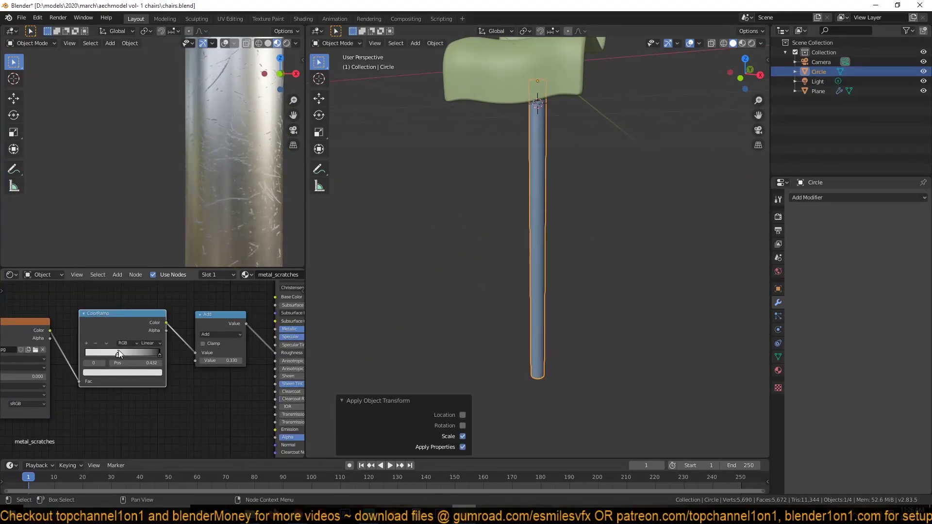
middle_click_drag(146, 146, 174, 165)
middle_click_drag(73, 422, 213, 408)
scroll(146, 369, "down", 2)
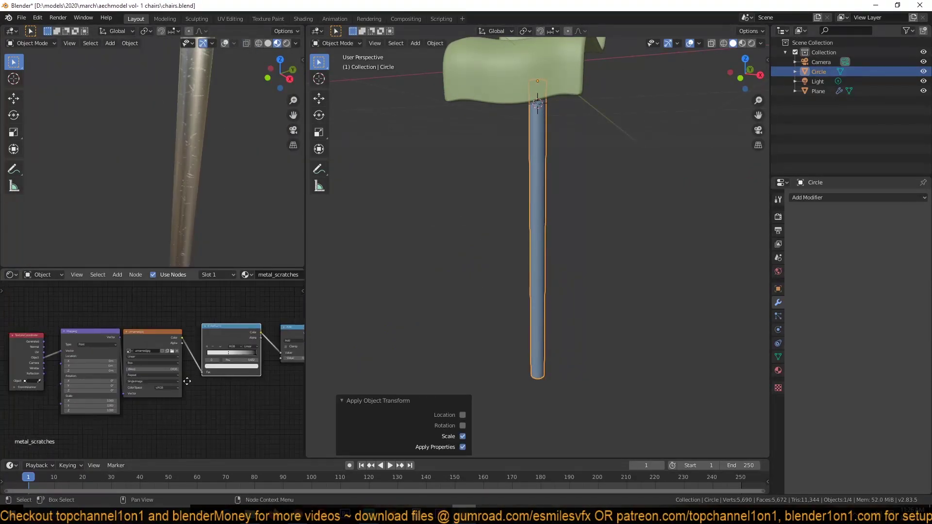
Step: Duplicate the image texture with a tileable metal image and raise its Blend to 0.705
key("shift+d")
left_click(186, 336)
double_click(406, 326)
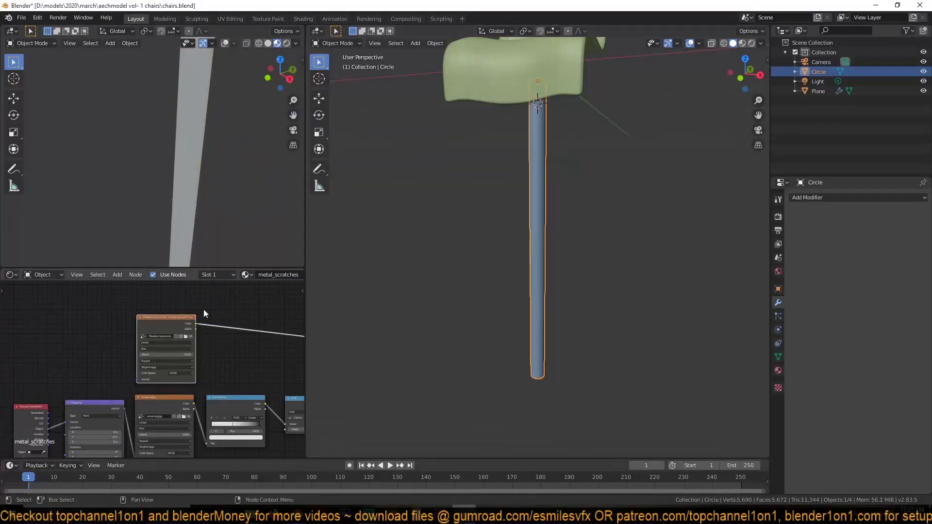
scroll(167, 386, "up", 2)
middle_click_drag(151, 388, 186, 352)
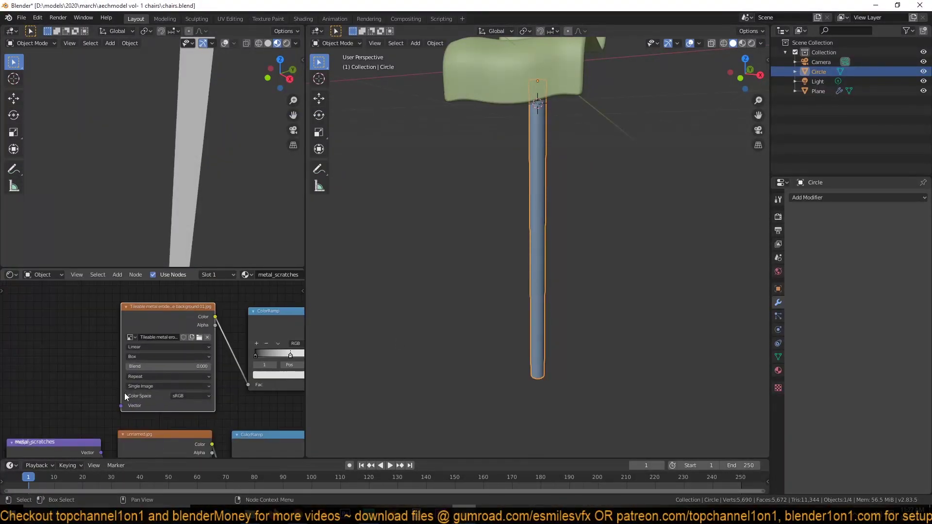
left_click_drag(186, 359, 208, 359)
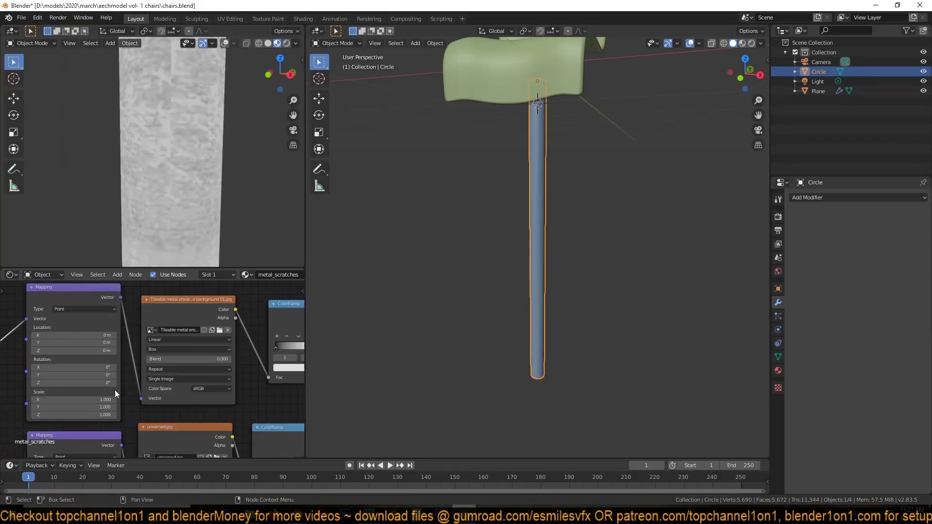
Step: Move the ColorRamp's black stop to about 0.195
middle_click_drag(272, 369, 141, 393)
left_click_drag(138, 369, 161, 367)
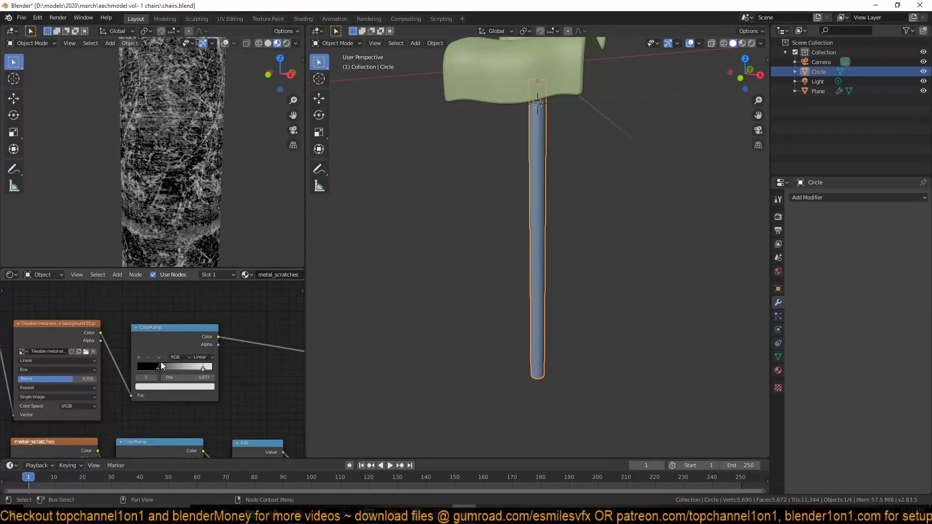
middle_click_drag(112, 184, 80, 222)
scroll(127, 398, "down", 3)
scroll(128, 398, "up", 3)
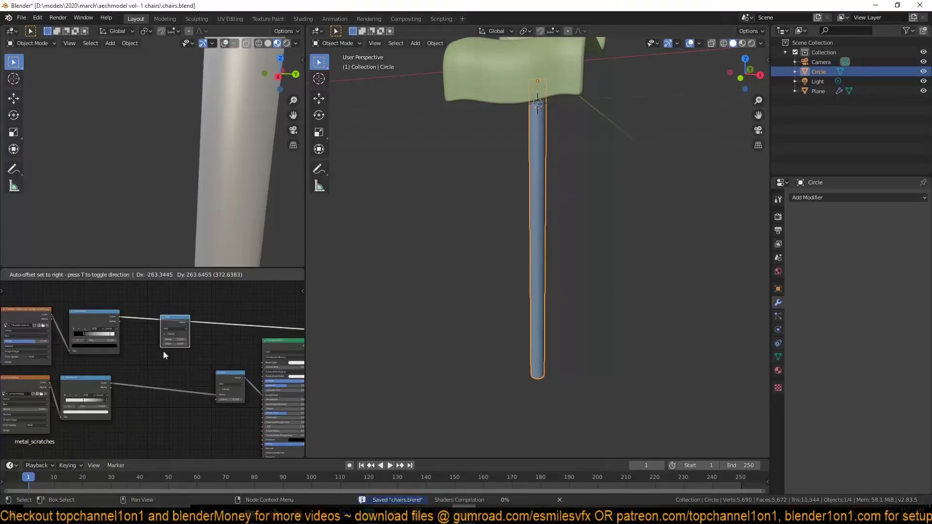
Step: Try Multiply on the math node, adjust the ramp stops (black at 0.241), then revert to Add
left_click(156, 365)
left_click(196, 384)
left_click_drag(128, 360, 81, 360)
middle_click_drag(204, 218, 232, 251)
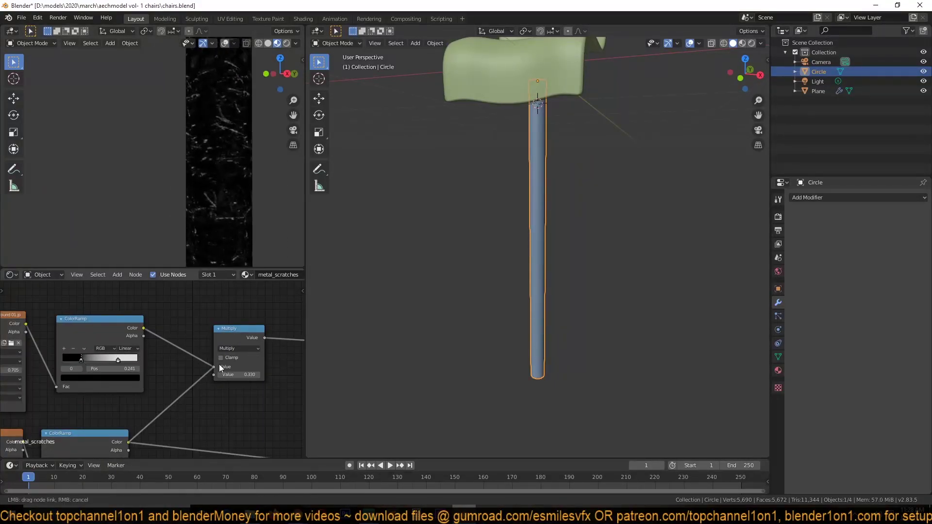
left_click(238, 360)
Step: Feed the first Add into a second Add node set to 0.190, and save
scroll(145, 320, "down", 2)
left_click_drag(145, 316, 174, 401)
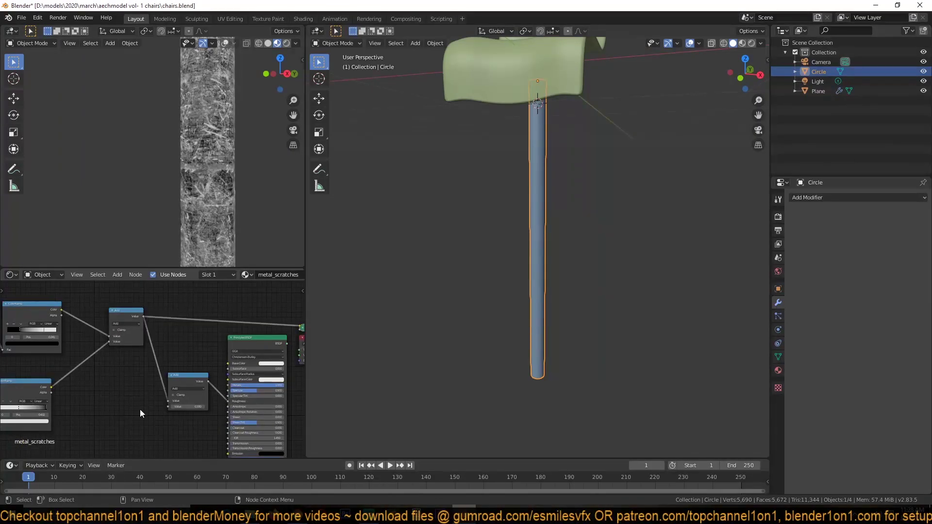
scroll(188, 217, "up", 3)
key("ctrl+s")
scroll(133, 362, "up", 2)
left_click(196, 416)
left_click(195, 417)
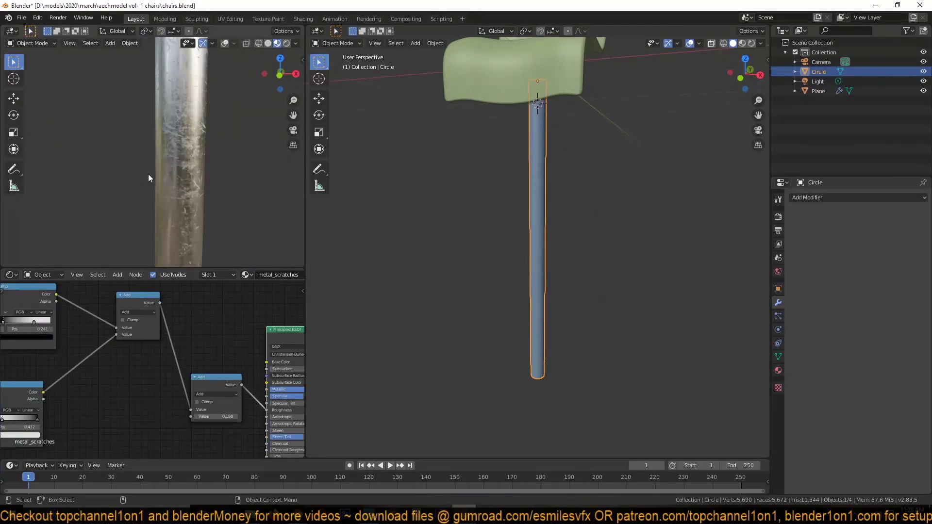
scroll(145, 211, "down", 3)
Step: Inspect the scratched texture from the front view and enter Edit Mode on the pole
mouse_move(145, 212)
middle_mouse_down()
mouse_move(156, 209)
mouse_move(123, 121)
middle_mouse_up()
key("KP_1")
key("KP_1")
scroll(578, 215, "up", 2)
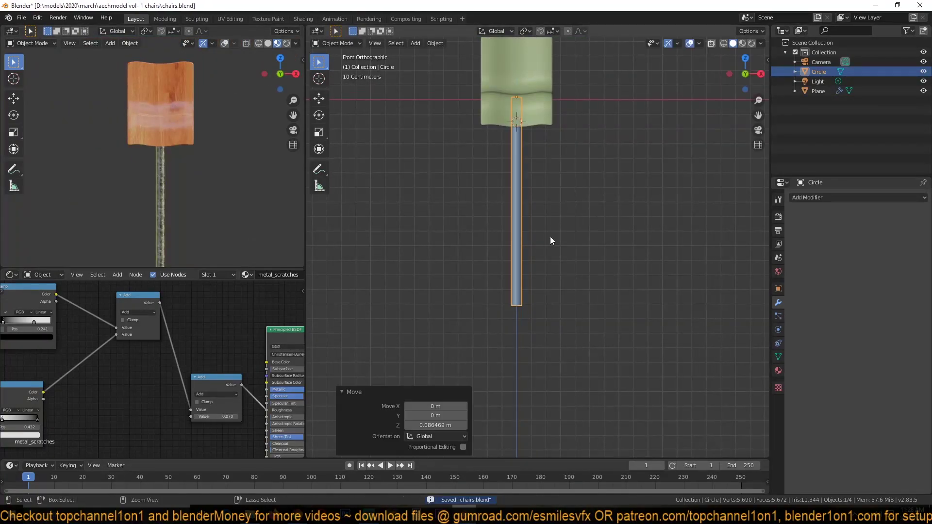
key("Tab")
Step: Extrude and widen the pole's bottom ring into a filled, thickened base disc
middle_click_drag(520, 315, 551, 284)
key("e")
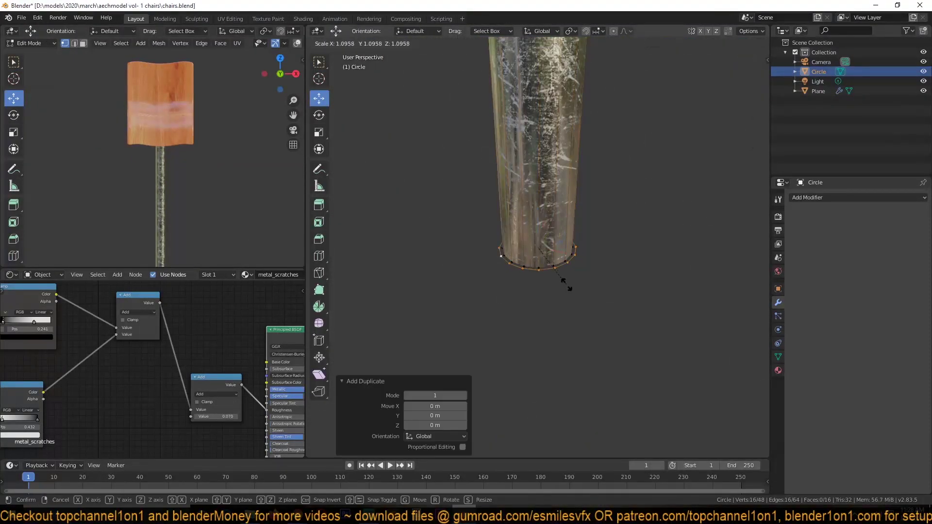
key("s")
key("f")
key("e")
left_click(566, 277)
key("s")
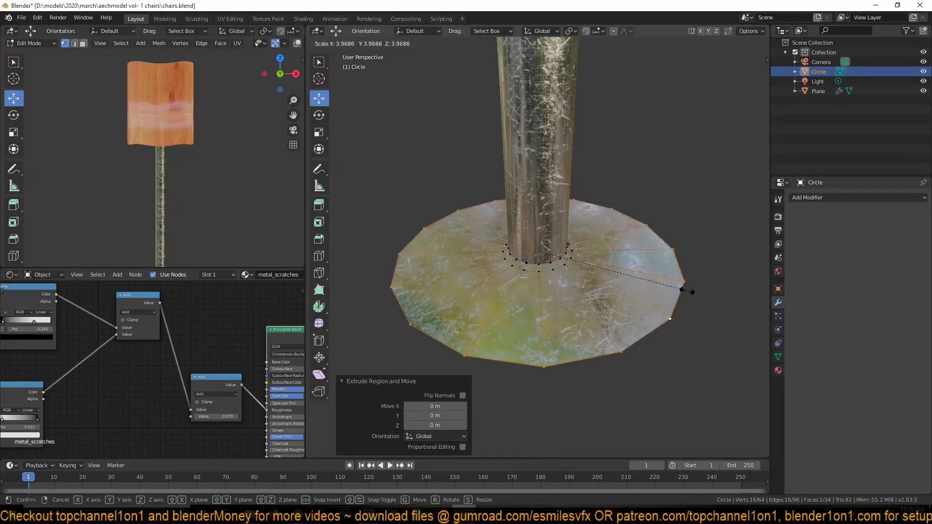
left_click(659, 258)
key("e")
key("Tab")
Step: Add a small-offset Bevel modifier and Subdivision level 1 to the disc, and save
left_click(857, 197)
left_click(728, 227)
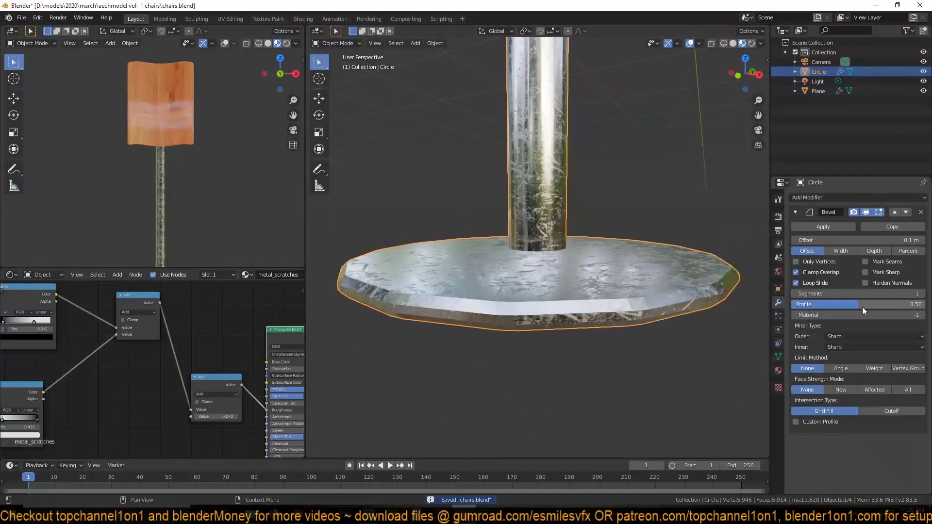
left_click(777, 357)
left_click(778, 302)
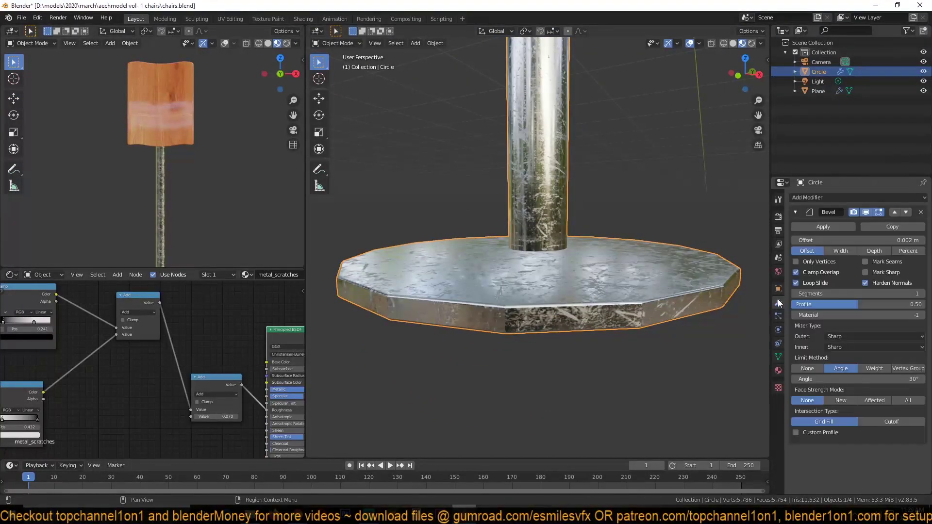
key("ctrl+1")
key("alt+a")
key("ctrl+s")
Step: Select a face of the disc and inspect its underside
key("Tab")
left_click(605, 305)
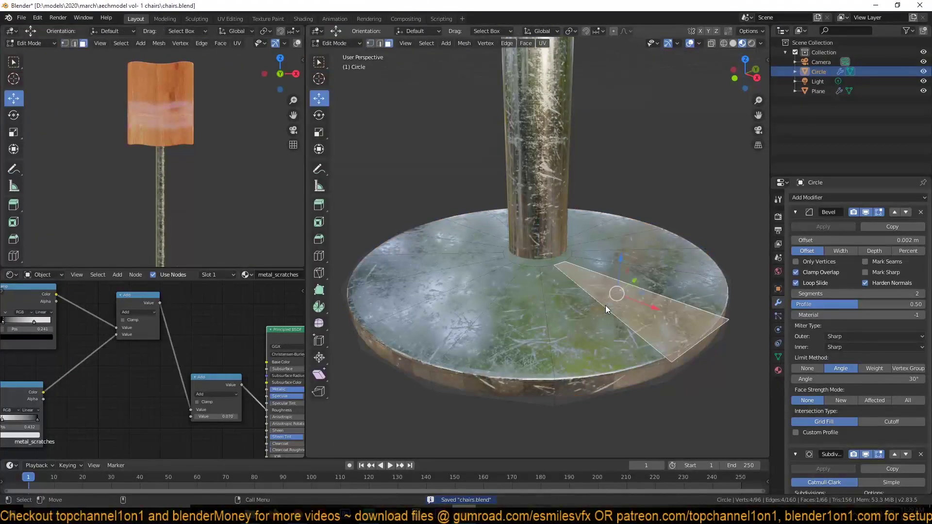
mouse_move(604, 305)
middle_mouse_down()
mouse_move(610, 336)
mouse_move(568, 258)
mouse_move(564, 281)
middle_mouse_up()
key("Tab")
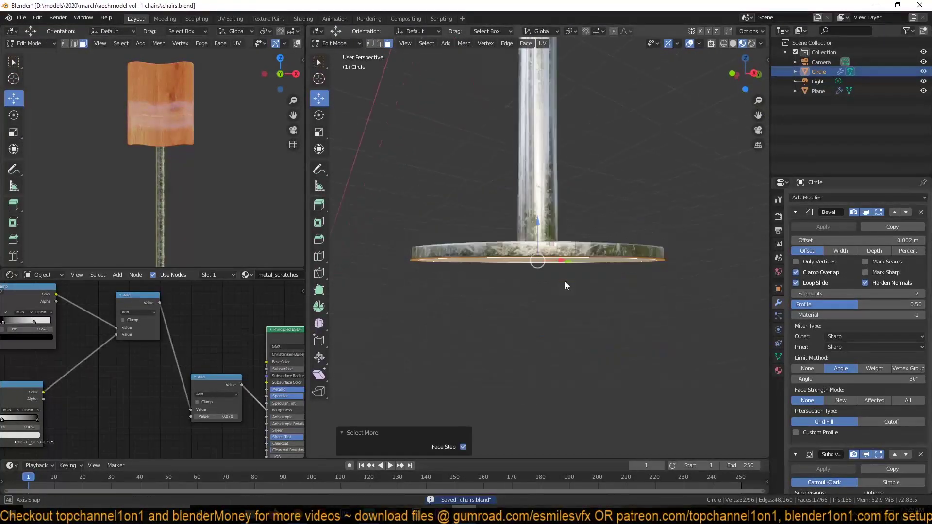
mouse_move(545, 224)
middle_mouse_down()
mouse_move(625, 308)
mouse_move(559, 271)
mouse_move(548, 309)
middle_mouse_up()
scroll(243, 388, "up", 2)
Step: Link the ColorRamp output into the Add node
middle_click_drag(97, 340, 173, 351)
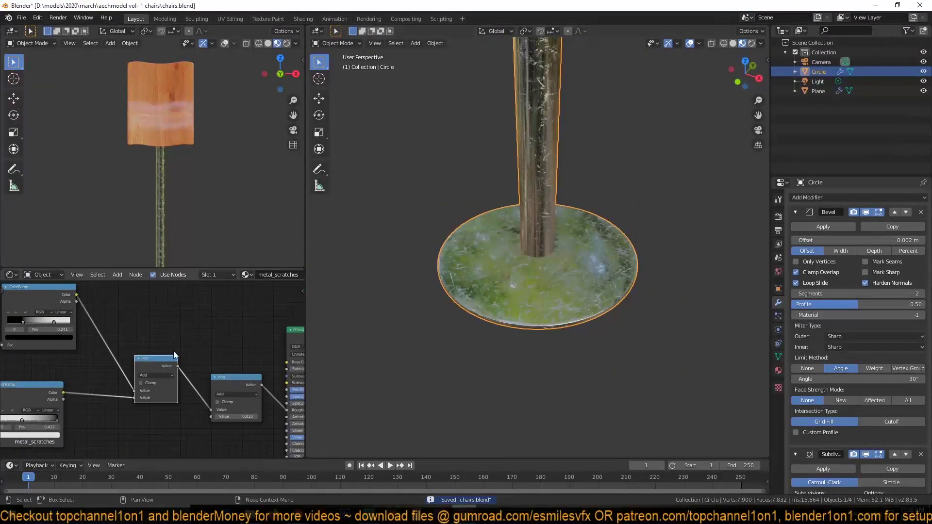
left_click_drag(147, 396, 230, 402)
mouse_move(485, 301)
middle_mouse_down()
mouse_move(454, 281)
mouse_move(549, 260)
middle_mouse_up()
Step: Save, then extrude the disc's faces along their normal
key("ctrl+s")
key("Tab")
key("e")
left_click(546, 264)
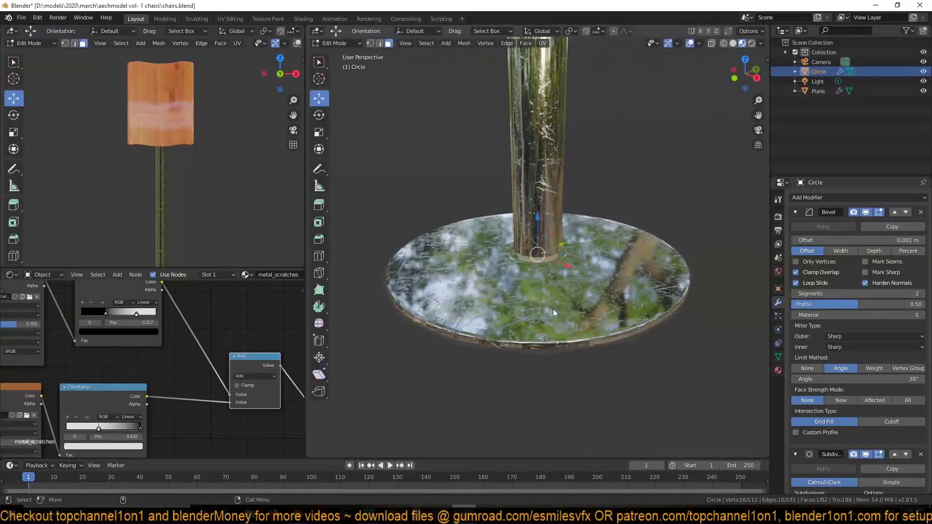
key("Tab")
scroll(533, 223, "down", 4)
scroll(486, 272, "down", 3)
Step: Enlarge the disc's selected face by about 1.2, save, and view the stool from the top
key("KP_Decimal")
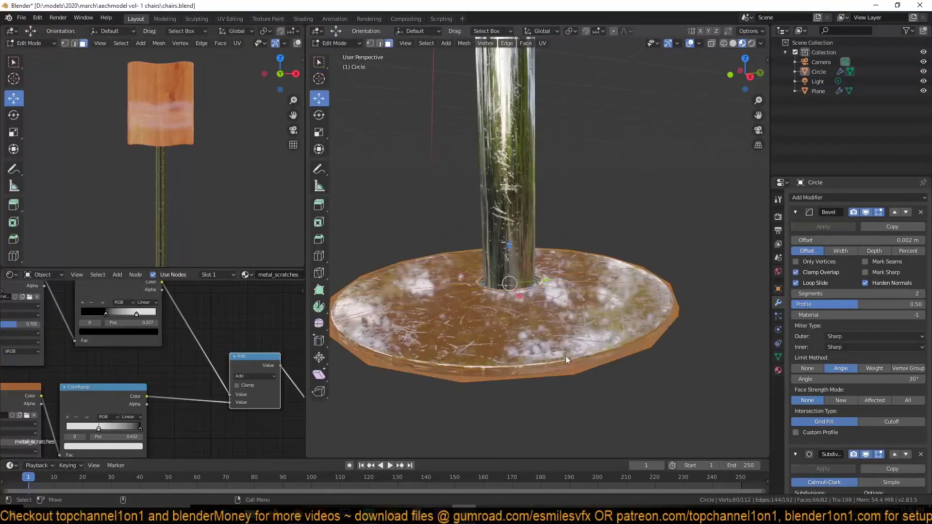
key("Tab")
key("s")
left_click(596, 371)
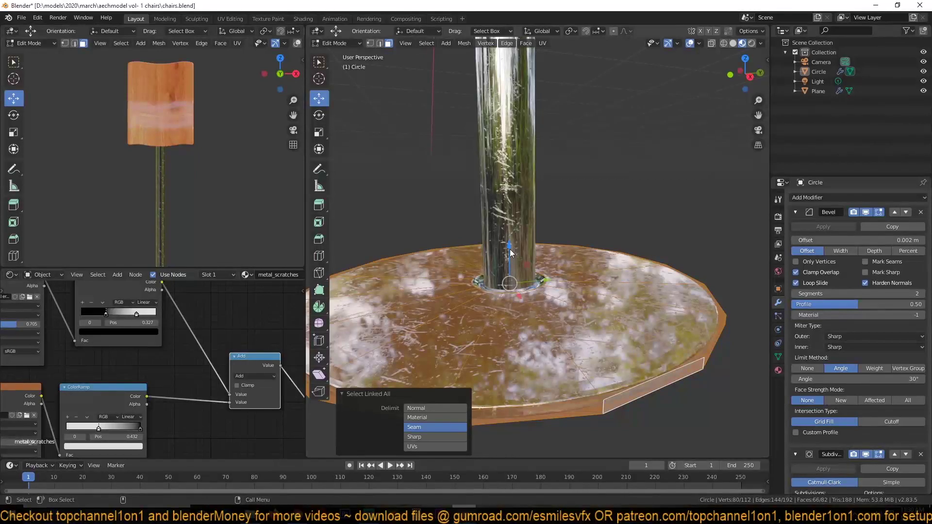
key("Tab")
scroll(552, 256, "down", 4)
key("ctrl+s")
mouse_move(550, 346)
middle_mouse_down()
mouse_move(555, 328)
mouse_move(505, 311)
middle_mouse_up()
key("KP_7")
Step: Add a new plane, lower it down the stem, apply its scale and save
key("shift+a")
left_click(539, 318)
key("g")
key("z")
left_click(481, 326)
key("KP_Decimal")
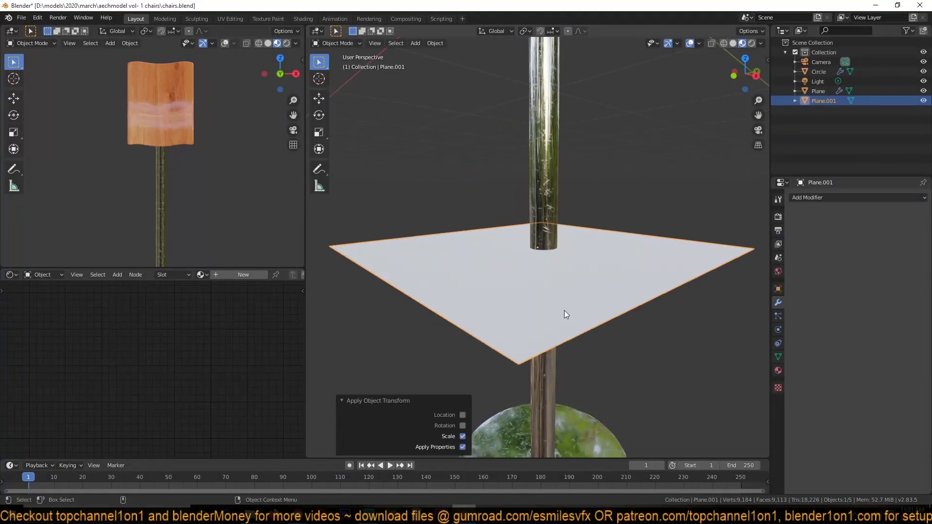
key("ctrl+s")
Step: Extrude the plane's edges outward into the footrest outline around the stem
key("Tab")
key("2")
left_click(461, 242)
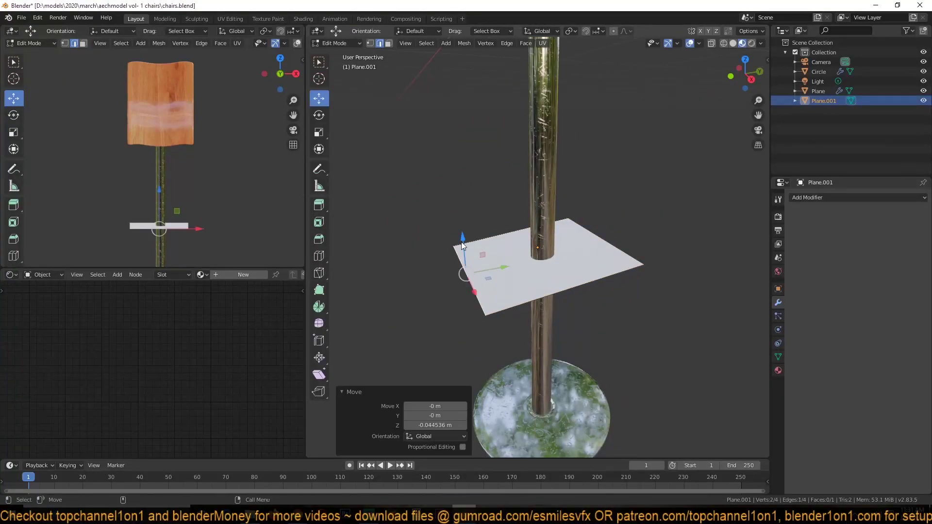
key("e")
left_click(441, 322)
middle_click_drag(650, 246, 558, 271)
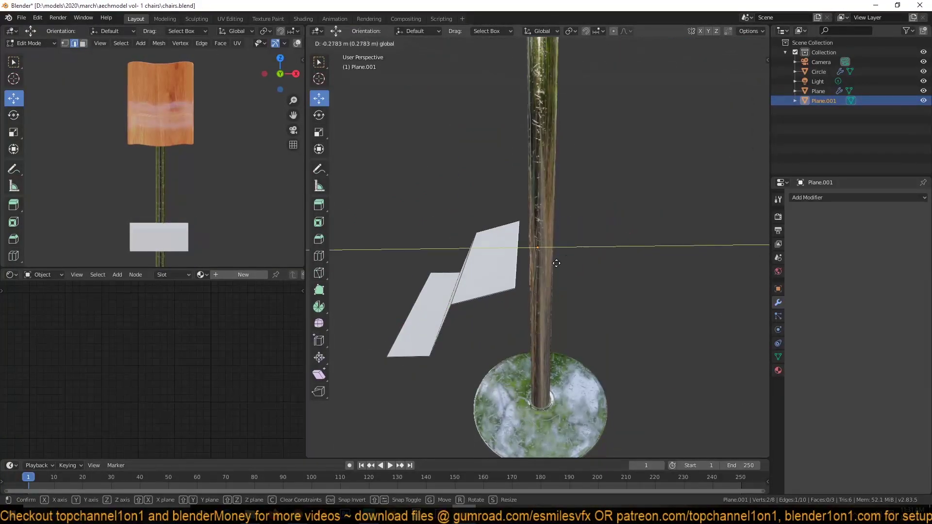
key("e")
left_click(530, 311)
key("a")
Step: Round the outline's corners with a multi-segment vertex bevel
key("ctrl+b")
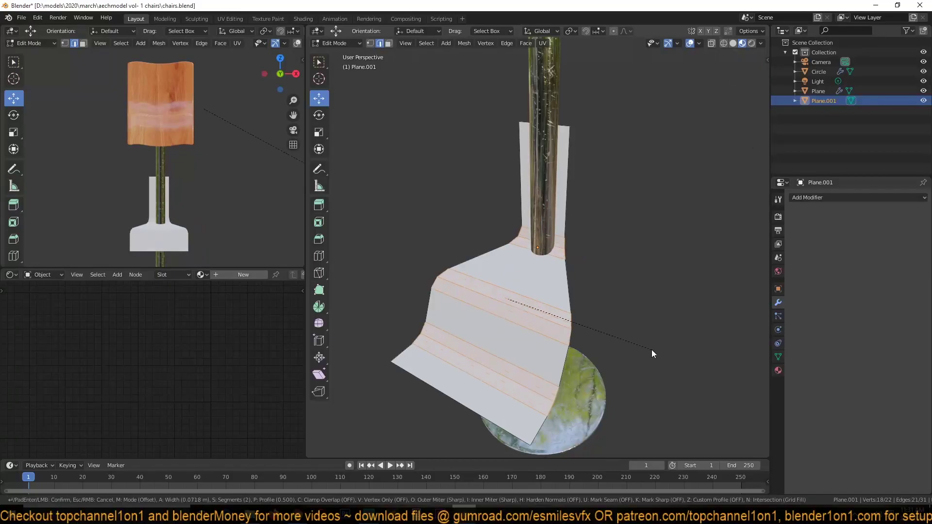
left_click(651, 349)
key("1")
key("ctrl+shift+b")
Step: Delete the outline's faces, keeping only its boundary edge loop
left_click(718, 316)
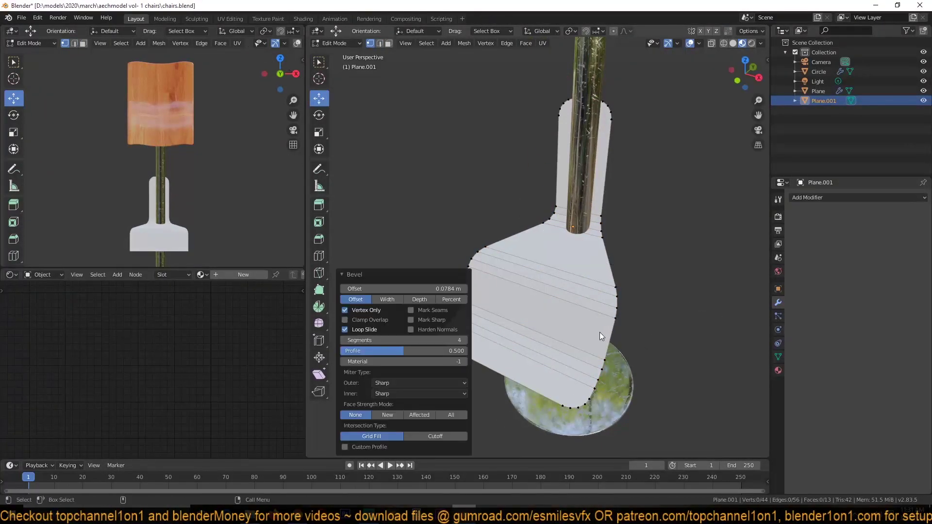
key("3")
left_click(524, 364, "ctrl")
right_click(555, 370)
left_click(543, 365, "ctrl")
key("2")
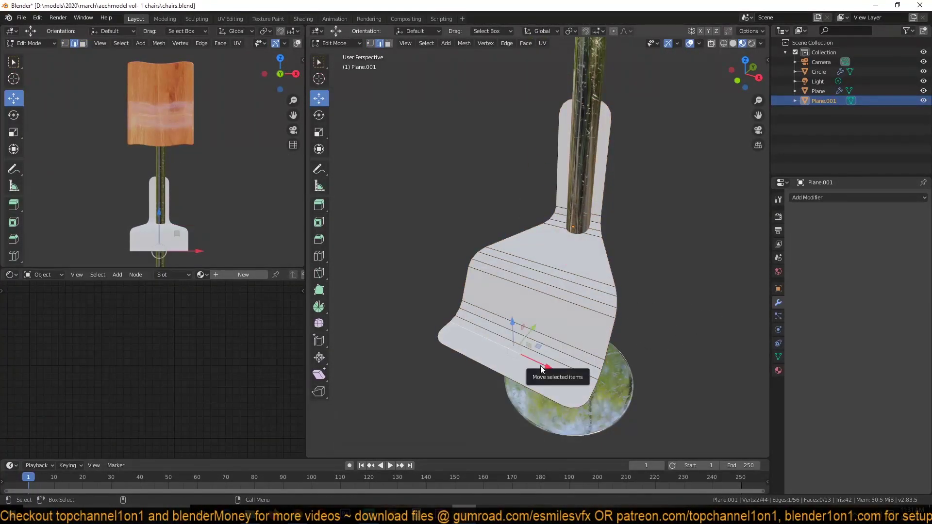
left_click(605, 163, "alt")
key("ctrl+i")
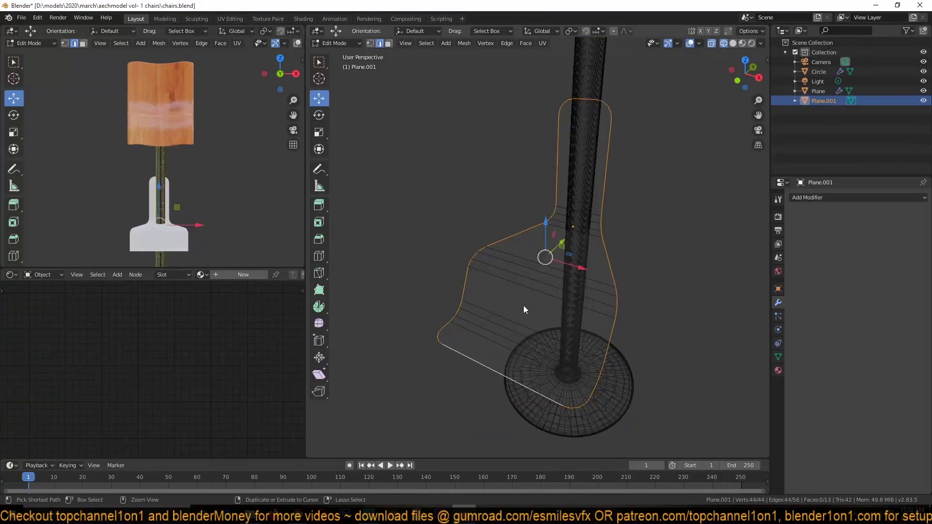
key("Delete")
Step: Return to Object Mode, save, and shift the outline along the Y axis
key("Tab")
key("ctrl+s")
key("g")
key("y")
left_click(547, 245)
middle_click_drag(547, 245, 488, 138)
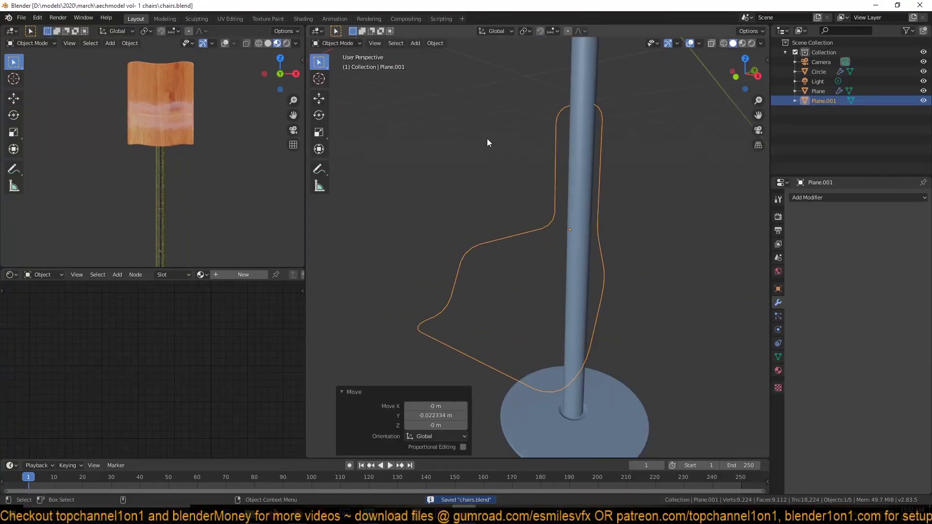
Step: Convert the outline to a curve with a 0.017 m round bevel depth
left_click(435, 42)
left_click(543, 297)
left_click(778, 343)
scroll(854, 378, "down", 5)
left_click_drag(886, 363, 831, 359)
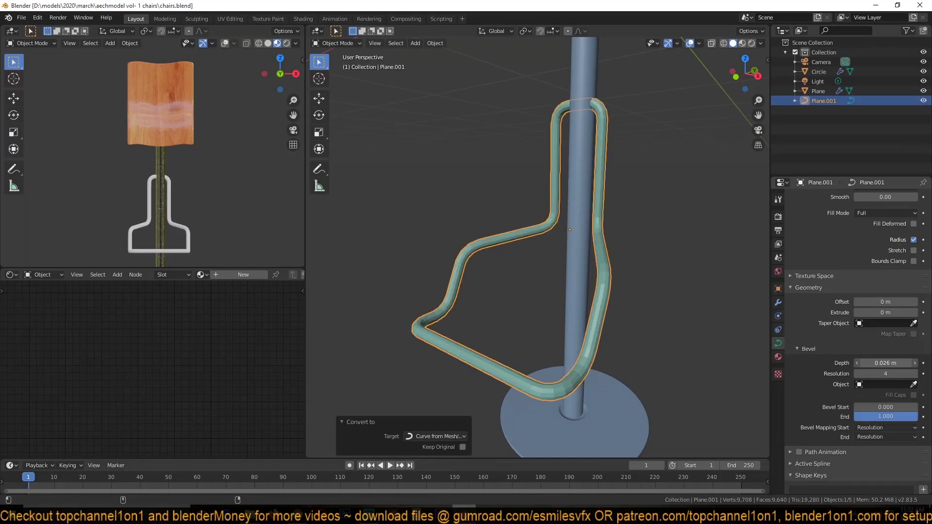
scroll(583, 291, "down", 5)
middle_click_drag(582, 291, 642, 316)
Step: From the side view, raise the footrest tube vertically and save
key("KP_3")
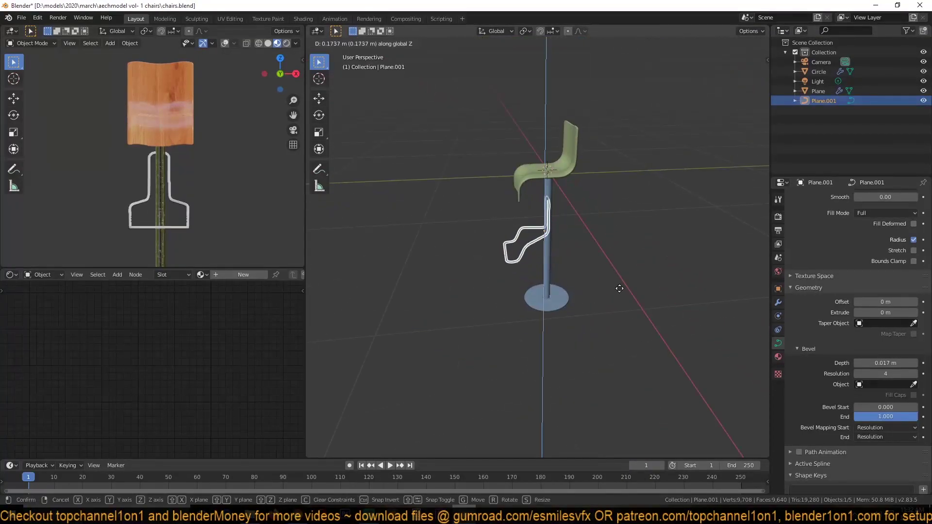
key("g")
key("z")
left_click(619, 289)
scroll(619, 289, "up", 3)
key("ctrl+s")
Step: Select the stem and base object and show materials in the viewport
middle_click_drag(590, 263, 642, 304)
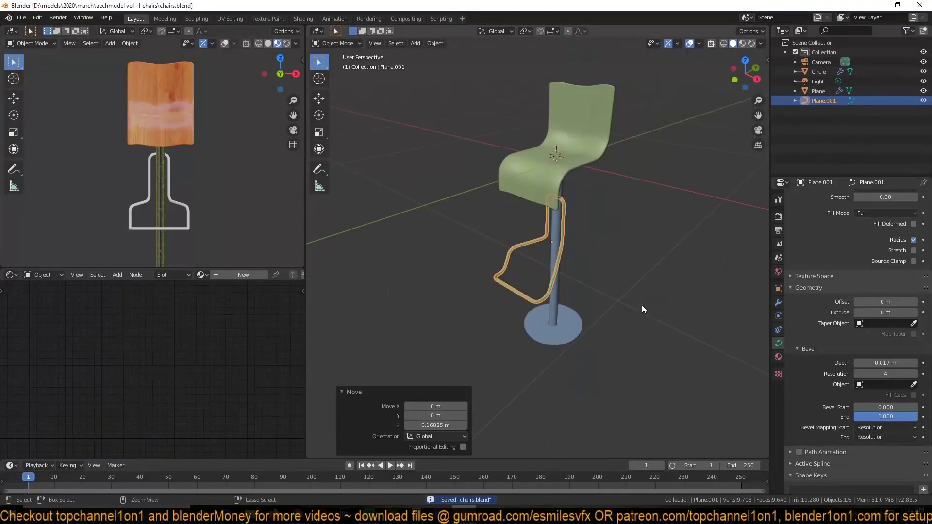
left_click(555, 310)
right_click(555, 309)
scroll(555, 309, "up", 5)
left_click(742, 44)
Step: In Edit Mode on the stem, add a new edge ring at the footrest height
scroll(636, 220, "down", 5)
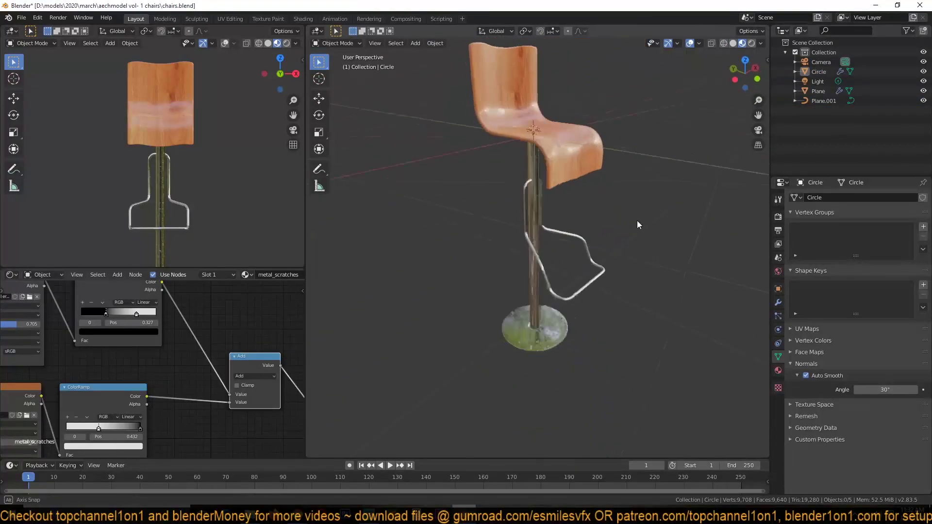
middle_click_drag(637, 220, 512, 209)
scroll(568, 188, "up", 2)
key("Tab")
left_click(573, 260, "alt")
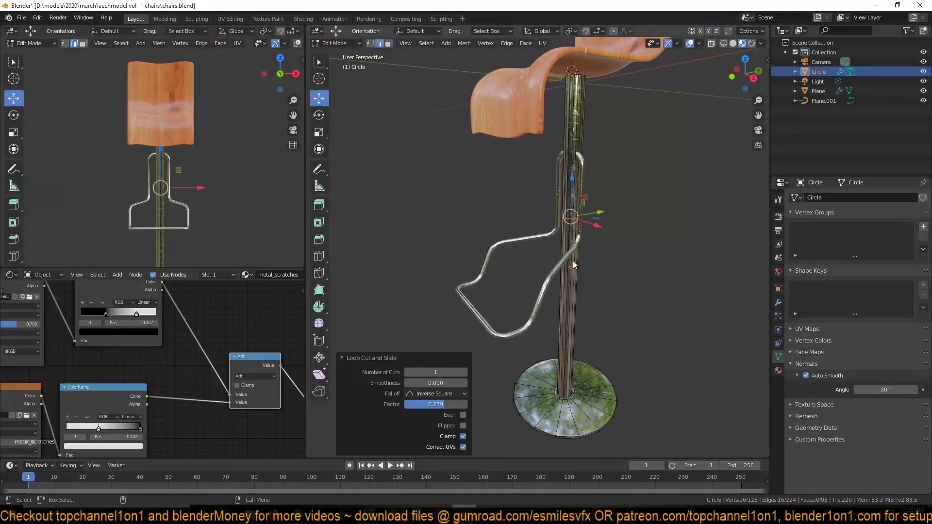
key("e")
left_click(571, 311)
Step: Scale the new ring outward in XY, then clear the selection and exit Edit Mode
scroll(660, 239, "up", 3)
key("s")
key("shift+z")
left_click(625, 303)
key("alt+a")
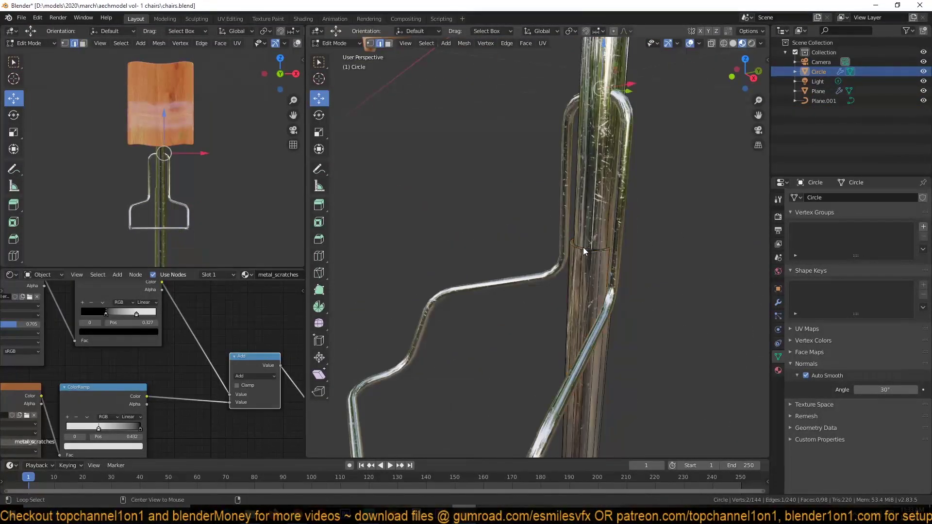
key("Tab")
Step: Reselect the stem and bevel the ring into a band of faces
scroll(641, 277, "down", 8)
mouse_move(642, 277)
middle_mouse_down()
mouse_move(592, 264)
mouse_move(600, 303)
mouse_move(506, 275)
middle_mouse_up()
scroll(508, 164, "up", 5)
left_click(508, 164)
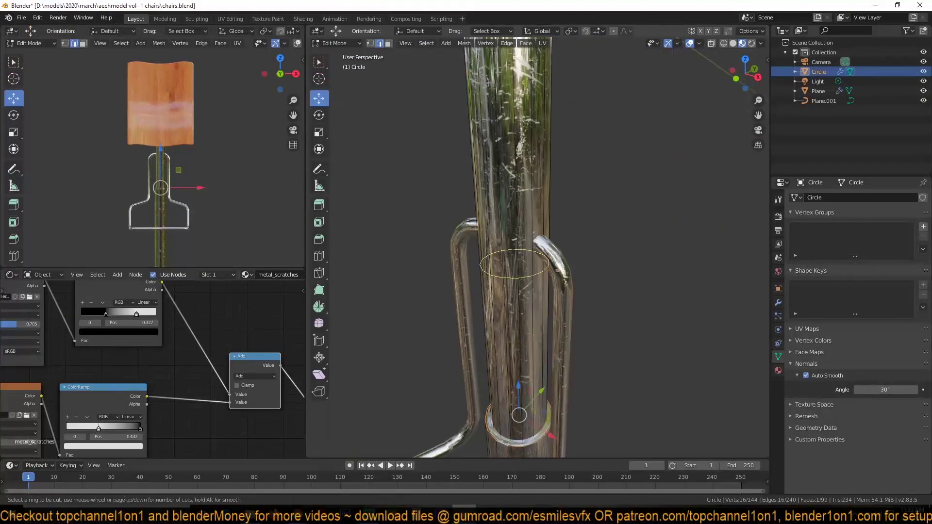
key("Tab")
scroll(506, 192, "up", 4)
key("ctrl+b")
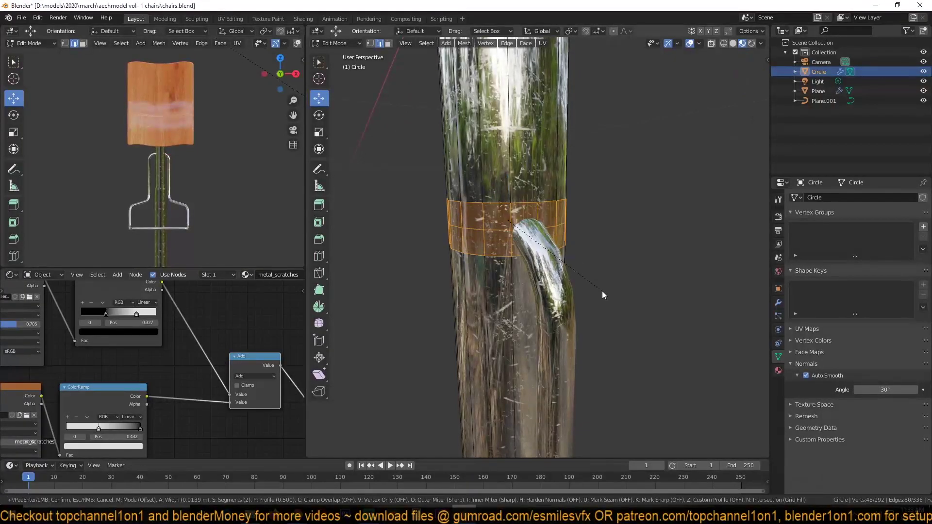
key("Escape")
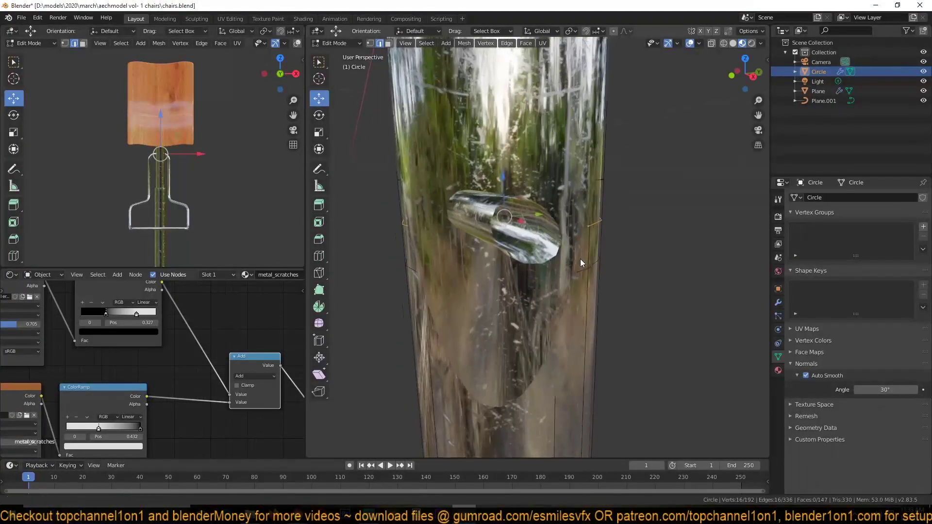
Step: In side view wireframe, select the stem vertices where the socket will go
key("KP_3")
key("z")
left_click(427, 242)
left_click(544, 238)
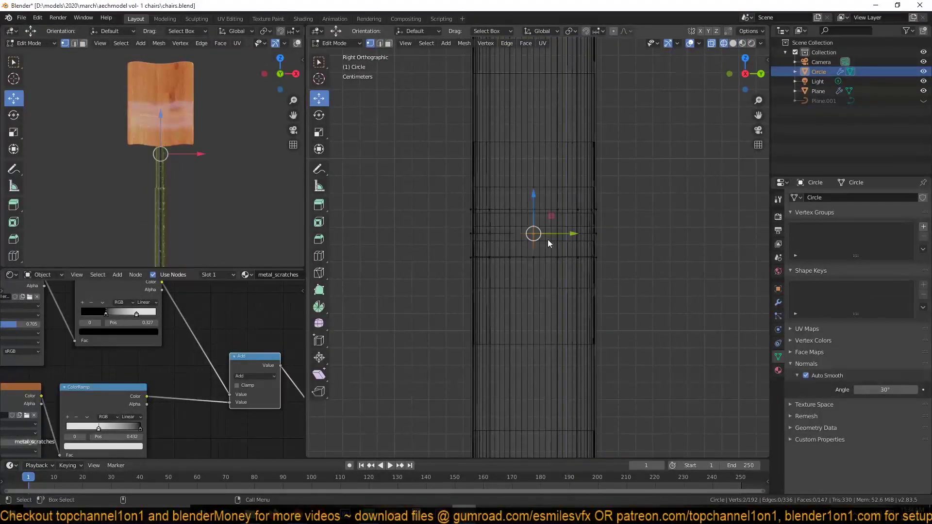
left_click(630, 295)
Step: Make the selection round with To Sphere factor 1 and bridge the edge loops
key("shift+alt+s")
type("1")
mouse_move(570, 250)
middle_mouse_down()
mouse_move(549, 272)
mouse_move(560, 252)
mouse_move(583, 272)
mouse_move(540, 261)
middle_mouse_up()
key("shift+z")
key("Return")
key("ctrl+e")
left_click(566, 292)
Step: Fill the round hole with a face, trying and cancelling an inset
key("1")
left_click(763, 97)
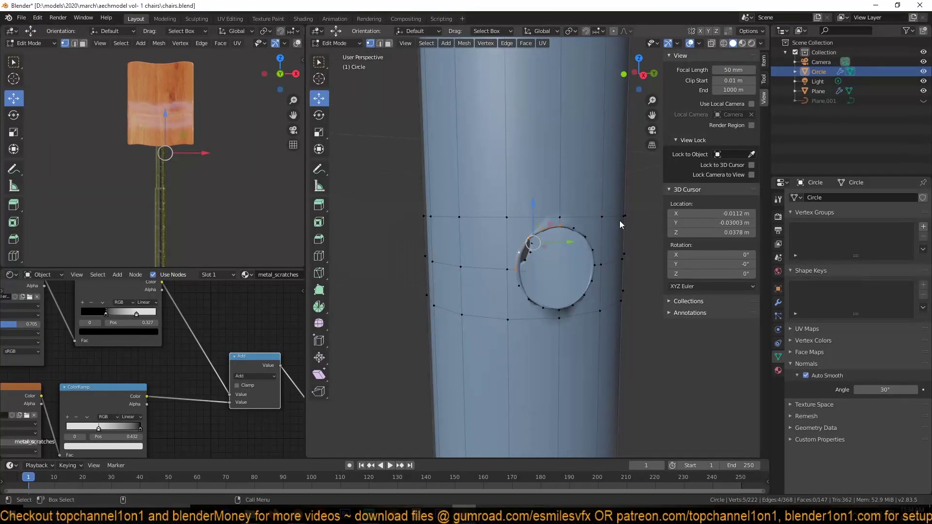
key("n")
key("2")
key("f")
key("i")
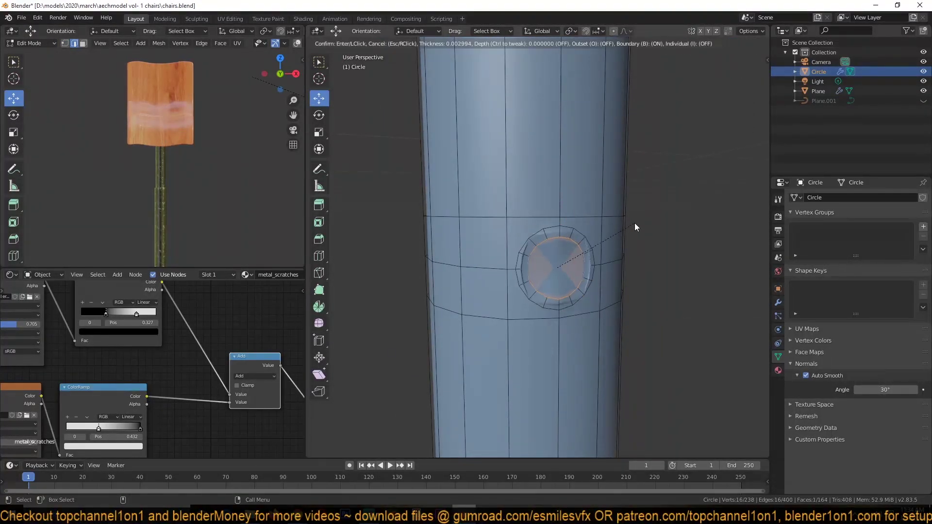
key("Escape")
Step: Select the socket face and orbit close to inspect the hole
key("1")
left_click(590, 301)
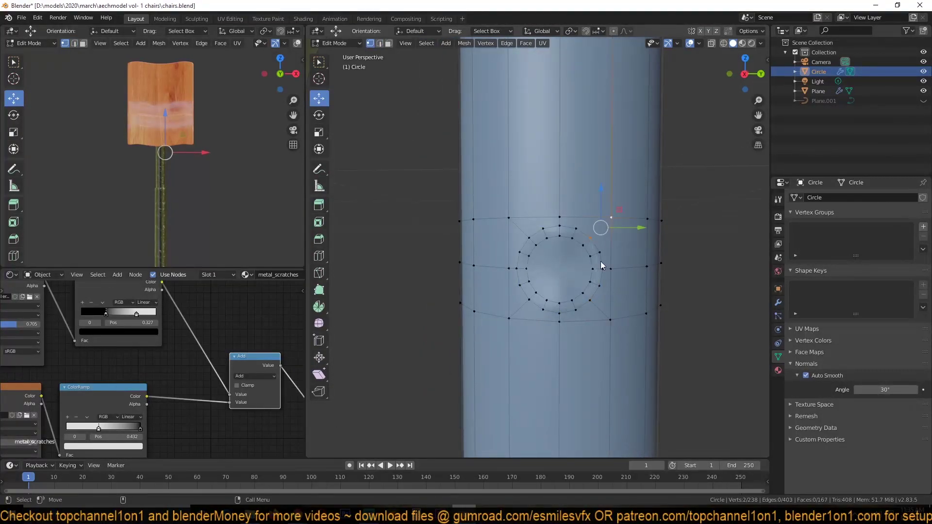
key("3")
scroll(631, 282, "down", 4)
scroll(648, 294, "up", 5)
middle_click_drag(619, 254, 610, 222)
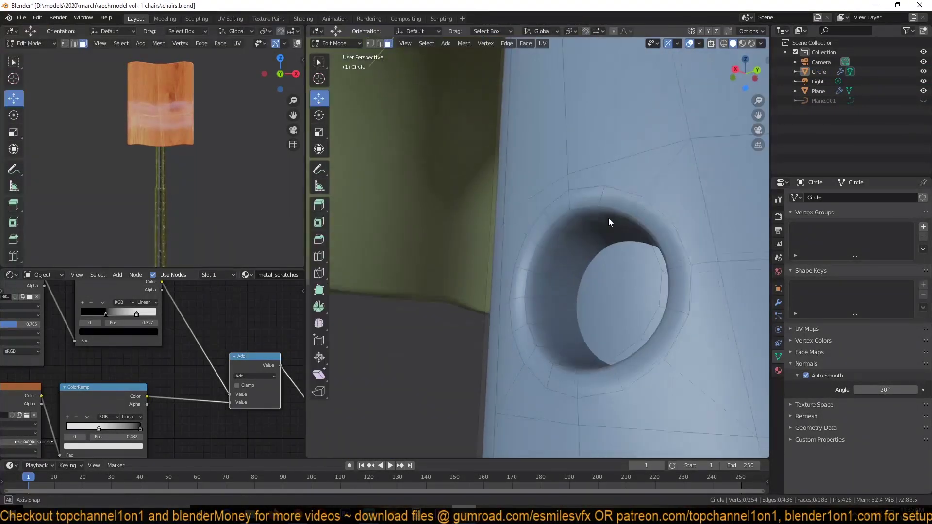
scroll(608, 217, "down", 3)
Step: Extrude the socket circle inward to form the recess
key("Tab")
scroll(642, 226, "up", 2)
scroll(602, 217, "down", 2)
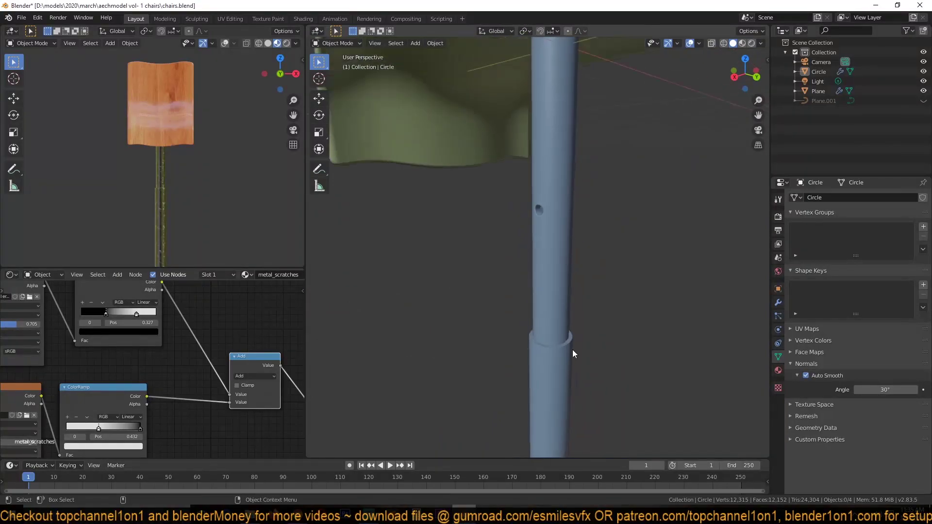
scroll(572, 349, "up", 4)
key("Tab")
middle_click_drag(622, 292, 610, 278)
scroll(663, 252, "up", 2)
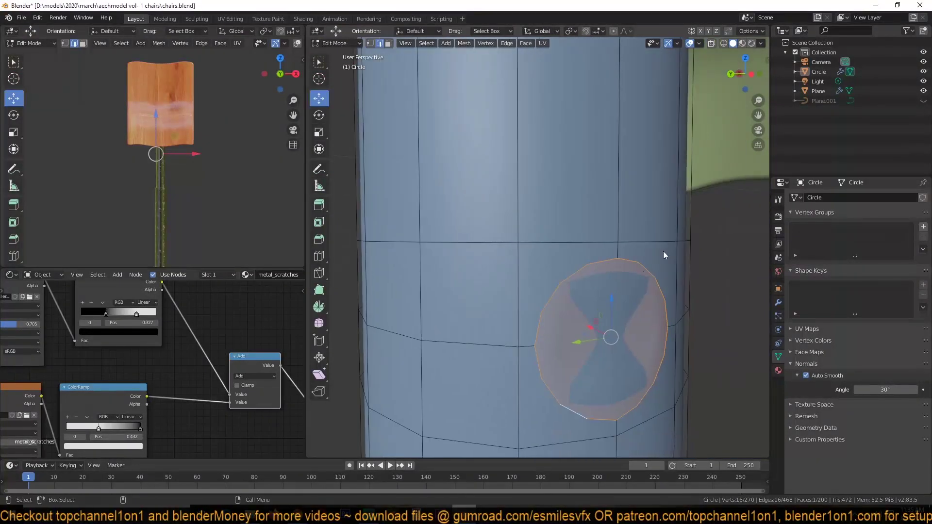
key("e")
Step: Unhide the footrest tube with Alt+H and save chairs.blend
key("1")
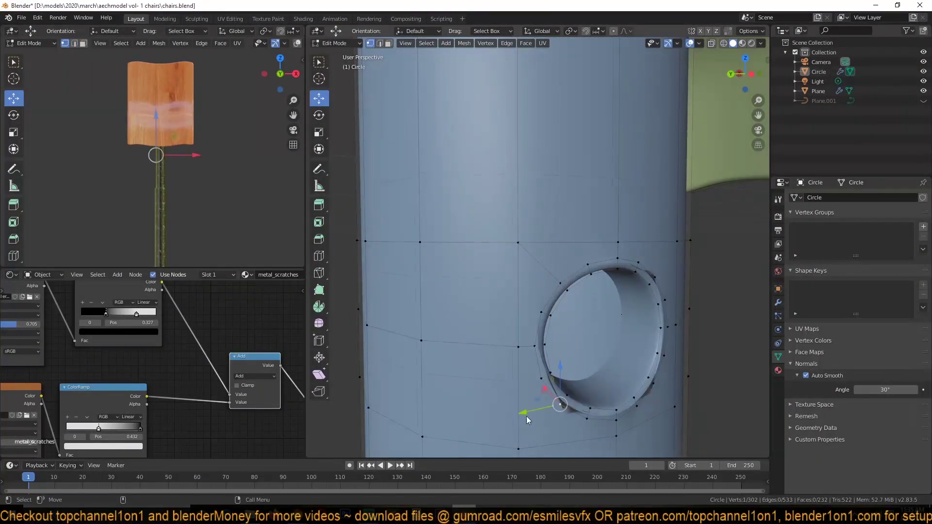
middle_click_drag(528, 420, 475, 281)
key("alt+h")
scroll(548, 254, "down", 5)
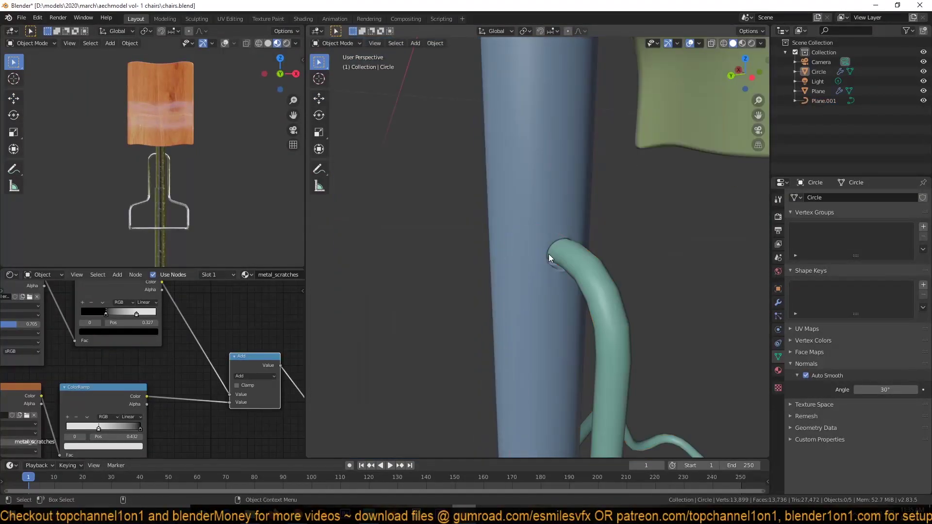
key("ctrl+s")
Step: Pull the disc's rim outward with proportional editing into a leaf-shaped flat plate
left_click(741, 43)
middle_click_drag(498, 208, 540, 215)
key("KP_7")
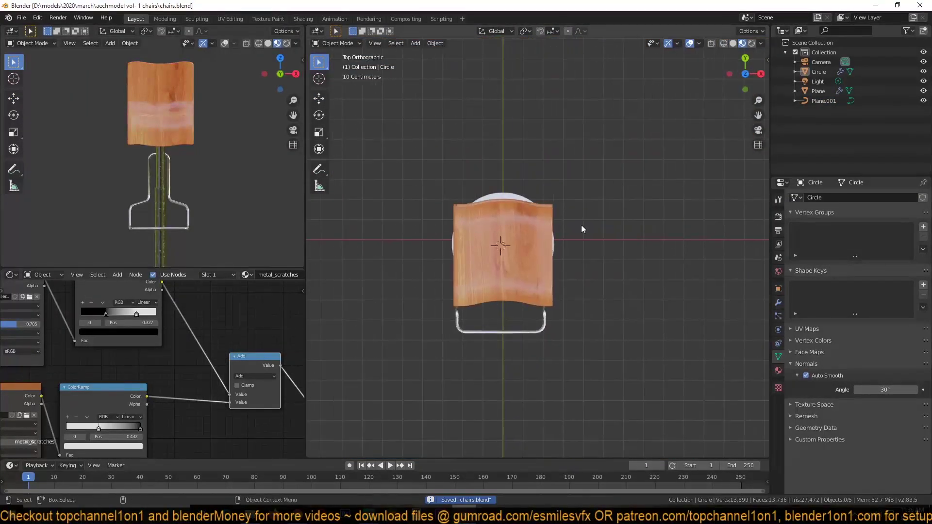
key("Tab")
left_click(627, 246)
scroll(627, 246, "down", 3)
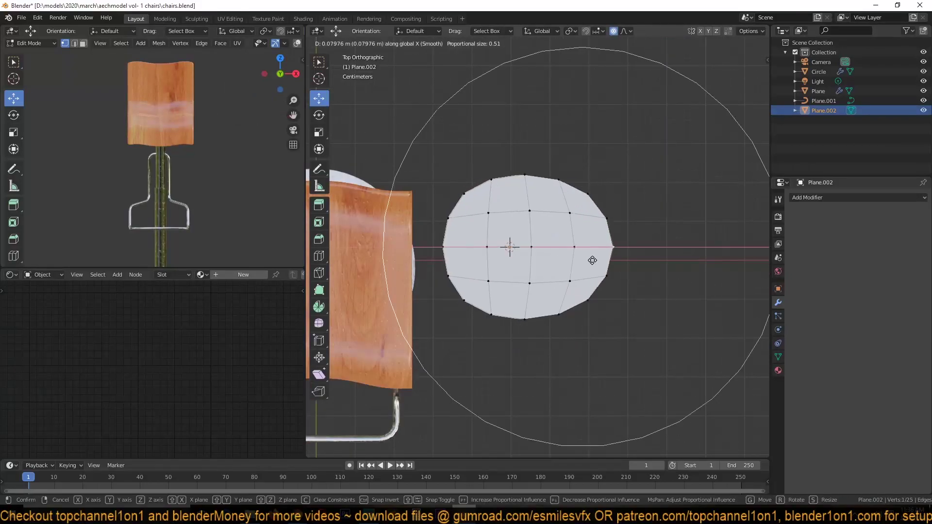
key("o")
middle_click_drag(458, 247, 645, 246)
scroll(609, 255, "up", 3)
key("ctrl+3")
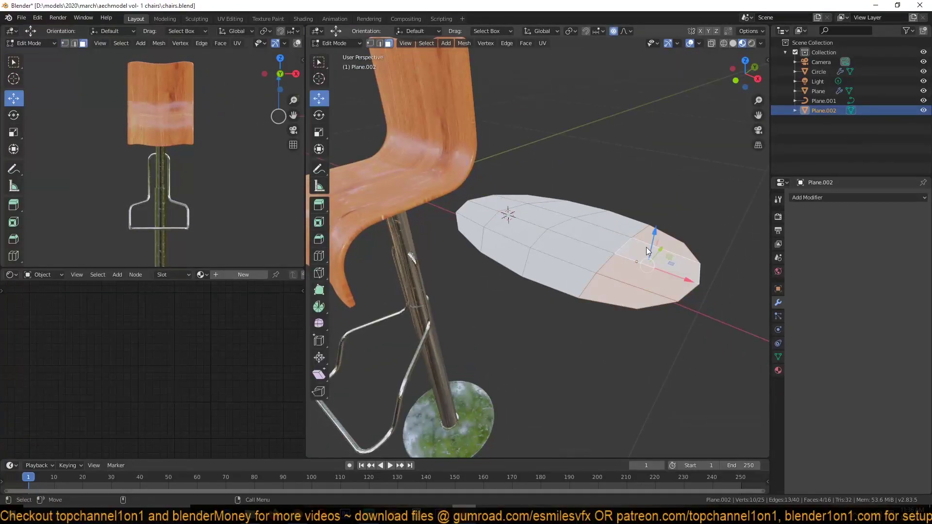
left_click(637, 277)
key("Tab")
Step: Add Solidify, Bevel and Subdivision Surface modifiers to the plate and save
left_click(825, 197)
left_click(674, 253)
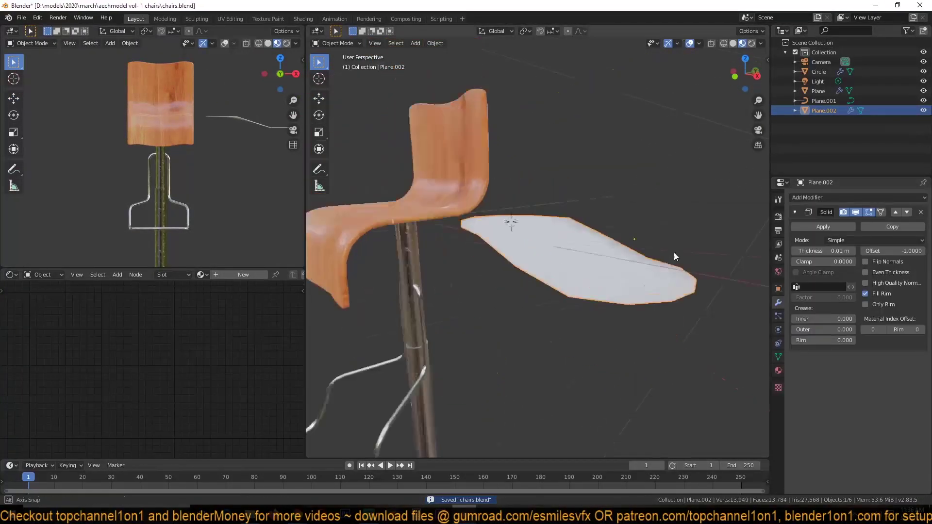
mouse_move(648, 257)
middle_mouse_down()
mouse_move(680, 261)
mouse_move(651, 266)
mouse_move(681, 281)
mouse_move(741, 289)
middle_mouse_up()
key("ctrl+s")
left_click(825, 198)
left_click(748, 231)
key("ctrl+1")
Step: Bevel the plate's edges in Edit Mode
key("Tab")
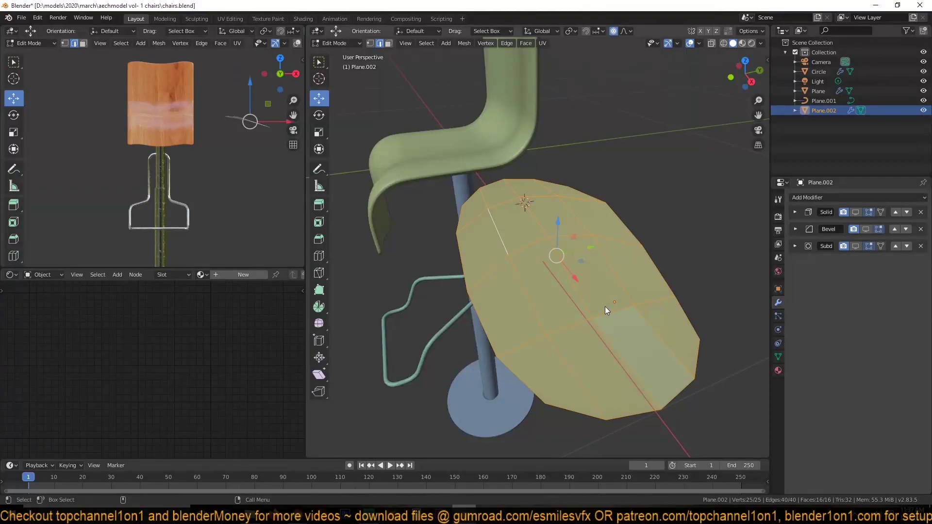
right_click(667, 225)
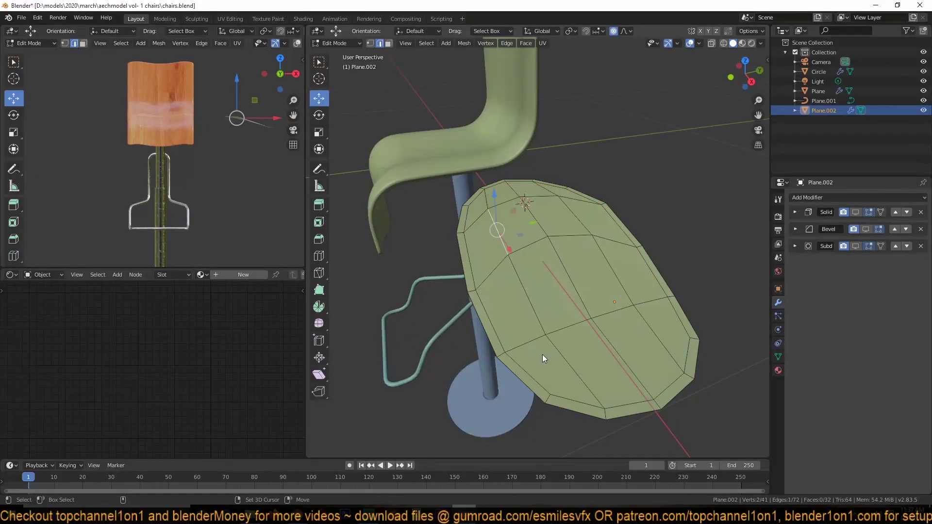
left_click(723, 268)
key("Tab")
key("KP_3")
mouse_move(649, 245)
middle_mouse_down()
mouse_move(615, 328)
mouse_move(577, 318)
middle_mouse_up()
key("Tab")
left_click(690, 418)
Step: Extrude a face at the narrow end into a raised ridge
key("3")
mouse_move(689, 418)
middle_mouse_down()
mouse_move(590, 375)
mouse_move(539, 287)
middle_mouse_up()
left_click(645, 308)
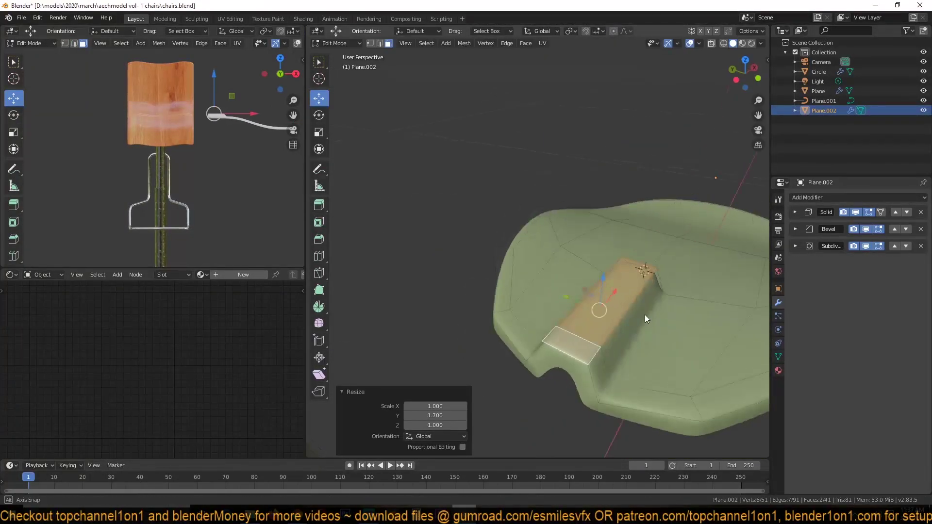
middle_click_drag(645, 314, 506, 310)
Step: Add a centred loop cut across the ridge, then raise it along Z and scale it
key("ctrl+r")
left_click(491, 278)
right_click(491, 277)
key("g")
key("z")
left_click(491, 277)
middle_click_drag(491, 277, 423, 291)
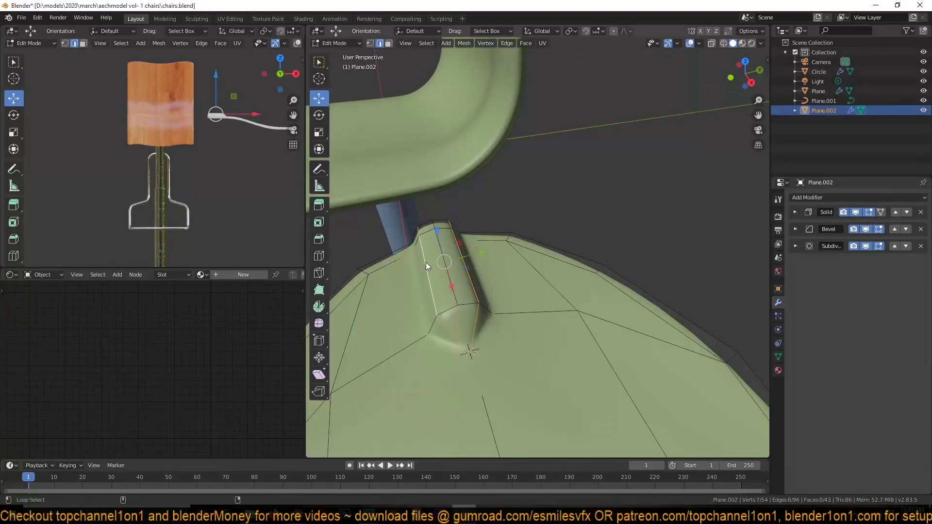
left_click(522, 285)
mouse_move(522, 285)
middle_mouse_down()
mouse_move(607, 318)
mouse_move(558, 265)
middle_mouse_up()
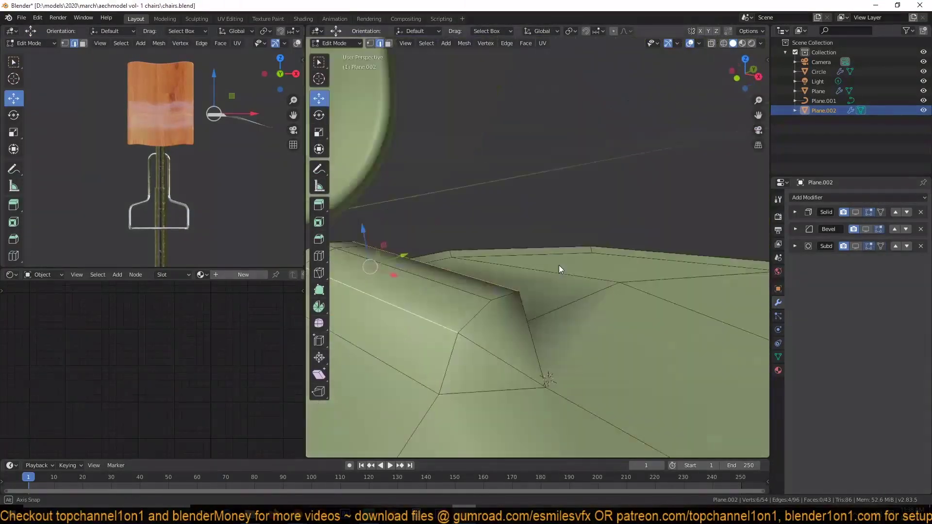
Step: Slide and shrink/fatten the ridge vertices to refine its shape
key("1")
left_click(511, 331)
mouse_move(511, 331)
middle_mouse_down()
mouse_move(473, 297)
mouse_move(395, 334)
mouse_move(546, 316)
middle_mouse_up()
left_click(588, 285)
mouse_move(494, 293)
middle_mouse_down()
mouse_move(470, 293)
mouse_move(540, 301)
middle_mouse_up()
key("alt+a")
mouse_move(557, 335)
middle_mouse_down()
mouse_move(575, 345)
mouse_move(407, 250)
mouse_move(615, 270)
middle_mouse_up()
key("Tab")
Step: Apply the Solidify modifier so the plate's thickness becomes real geometry
key("Tab")
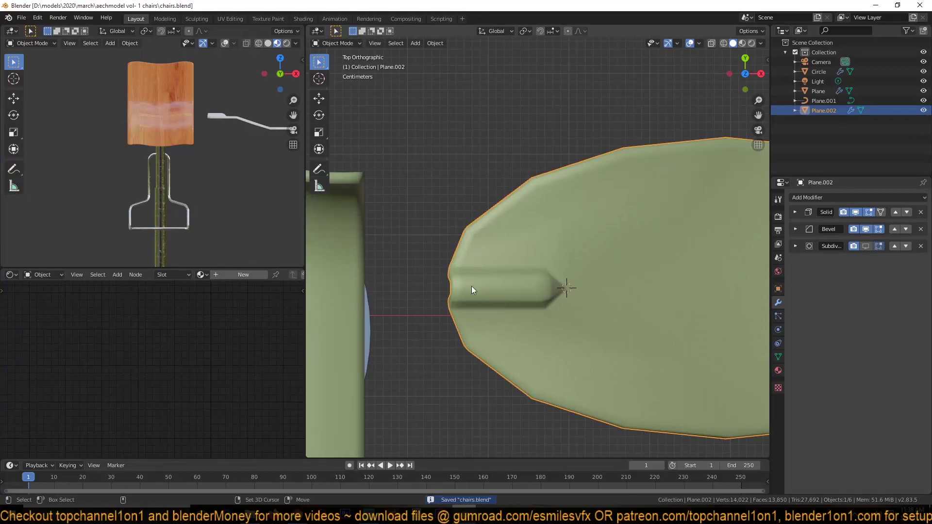
mouse_move(471, 286)
middle_mouse_down()
mouse_move(571, 223)
mouse_move(628, 346)
middle_mouse_up()
key("Tab")
left_click(794, 212)
left_click(803, 229)
key("Tab")
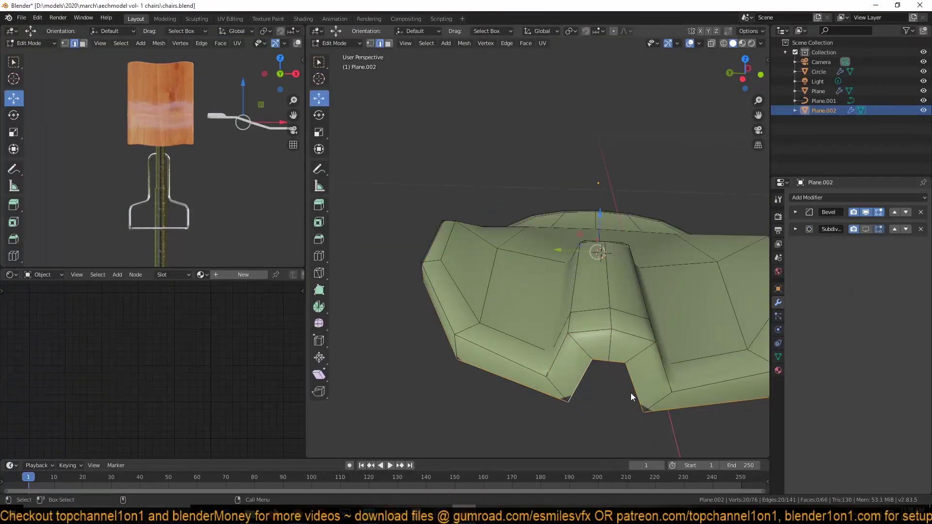
left_click(646, 373)
middle_click_drag(645, 373, 505, 320)
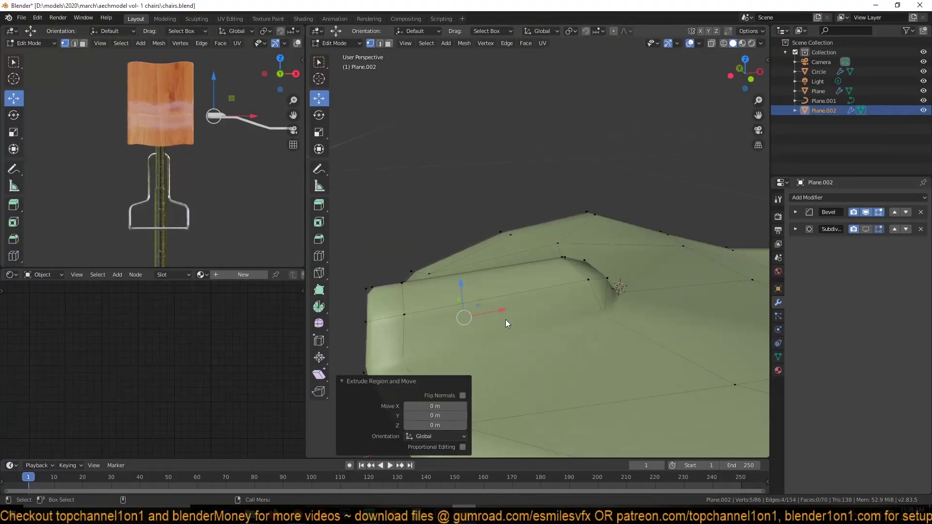
key("Tab")
right_click(645, 310)
key("Escape")
middle_click_drag(615, 320, 717, 403)
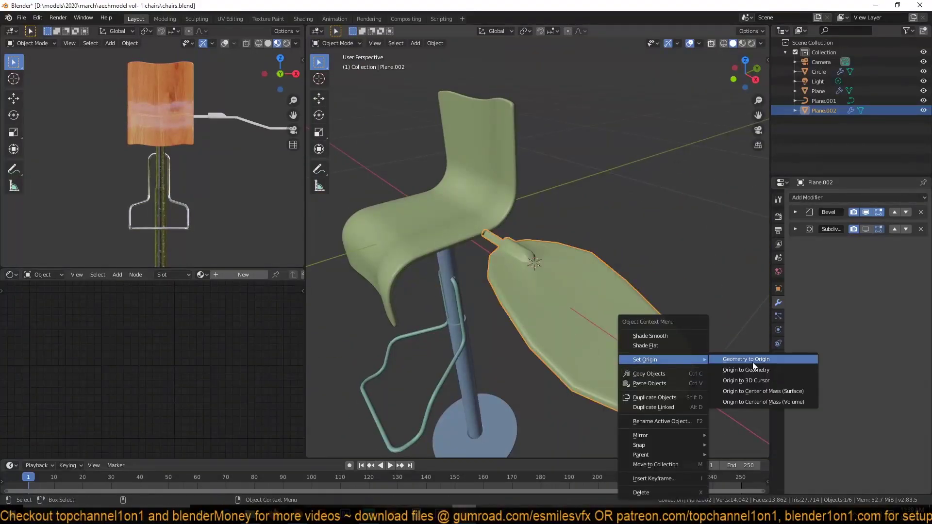
Step: Set the plate's origin to its geometry, check it in front view, and save
left_click(746, 360)
key("KP_1")
left_click(495, 288)
key("Tab")
scroll(534, 263, "up", 2)
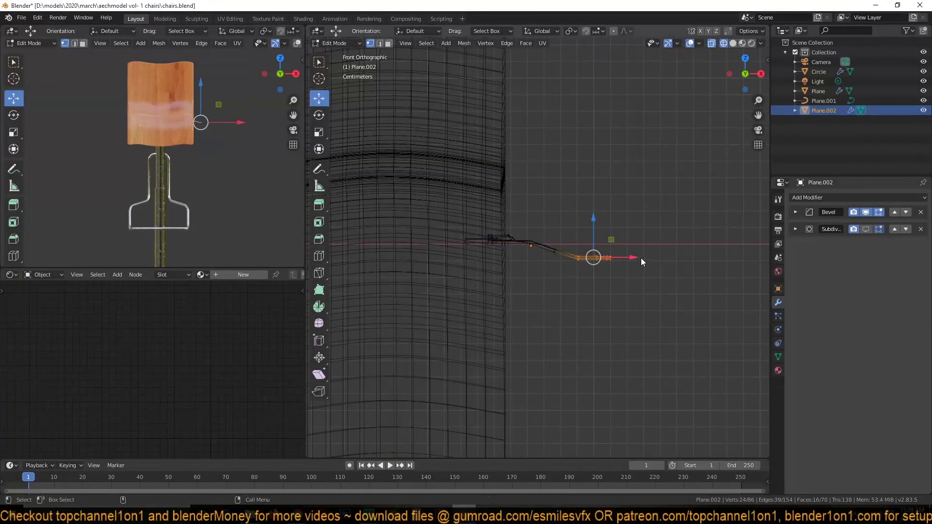
middle_click_drag(641, 261, 554, 292)
key("Tab")
key("alt+z")
key("ctrl+s")
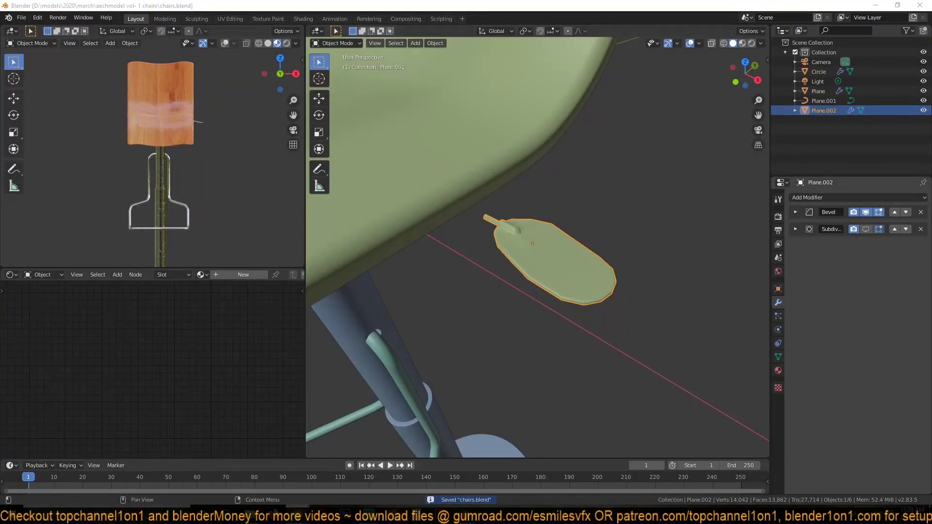
Step: Scale the plate down and add a loop cut adjusted with Shrink/Fatten
left_click(597, 300)
key("Tab")
key("ctrl+r")
left_click(575, 260)
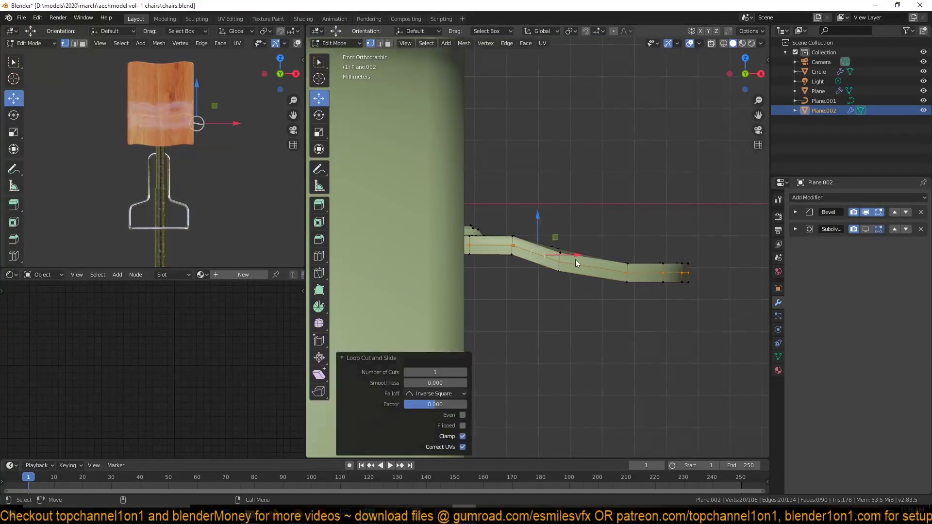
middle_click_drag(575, 259, 558, 291)
key("alt+s")
left_click(674, 306)
key("Tab")
Step: Show the subdivision in the viewport and enlarge the plate's tab from the top view
middle_click_drag(649, 383, 608, 344)
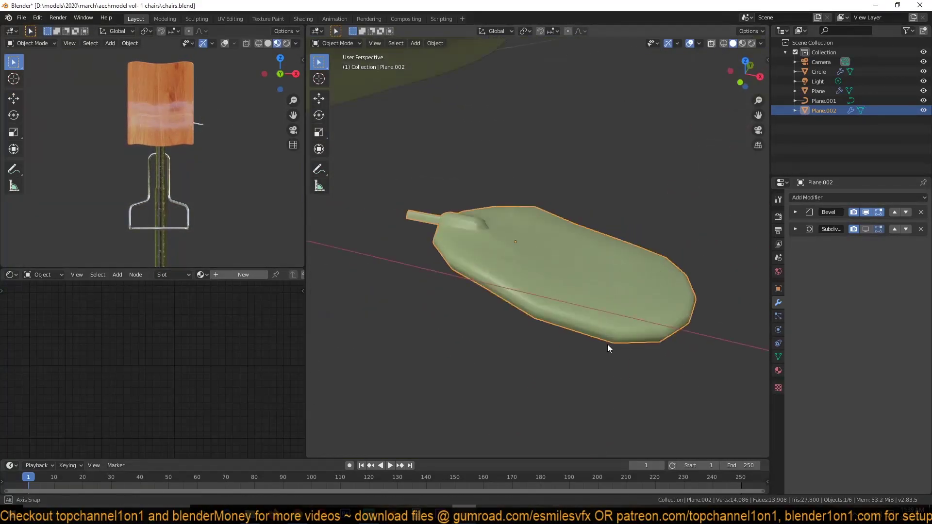
left_click(865, 229)
key("KP_7")
key("shift+z")
scroll(619, 245, "down", 3)
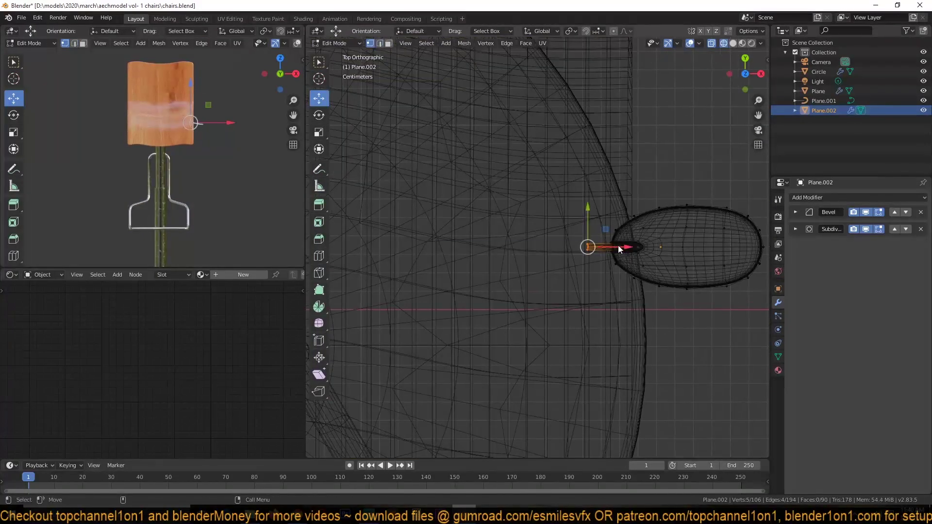
scroll(560, 258, "down", 2)
scroll(560, 259, "up", 3)
key("shift+z")
mouse_move(679, 287)
middle_mouse_down()
mouse_move(490, 279)
mouse_move(723, 362)
middle_mouse_up()
key("Tab")
left_click(719, 382)
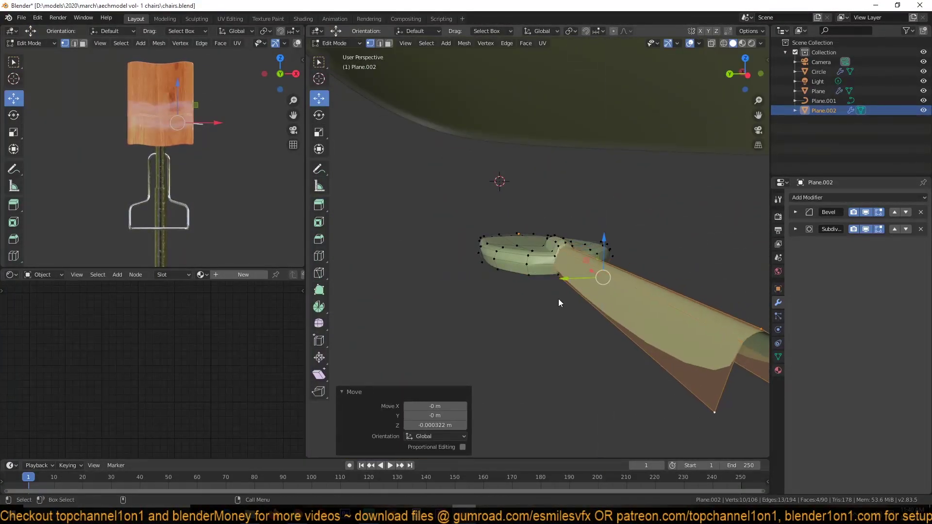
key("Tab")
Step: Move the plate along Y under the seat, save, and assign the metal_scratches material
middle_click_drag(558, 303, 682, 262)
key("g")
key("y")
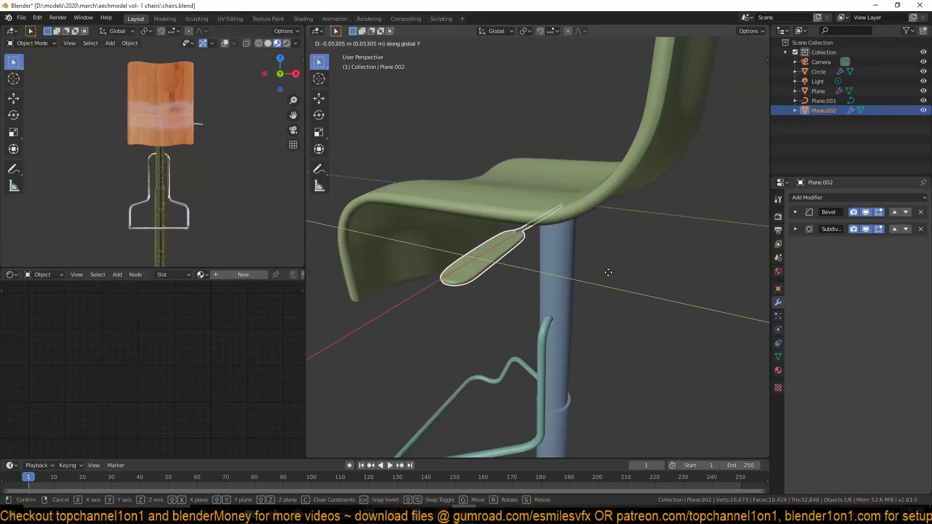
left_click(608, 273)
middle_click_drag(608, 272, 796, 390)
key("ctrl+s")
left_click(824, 272)
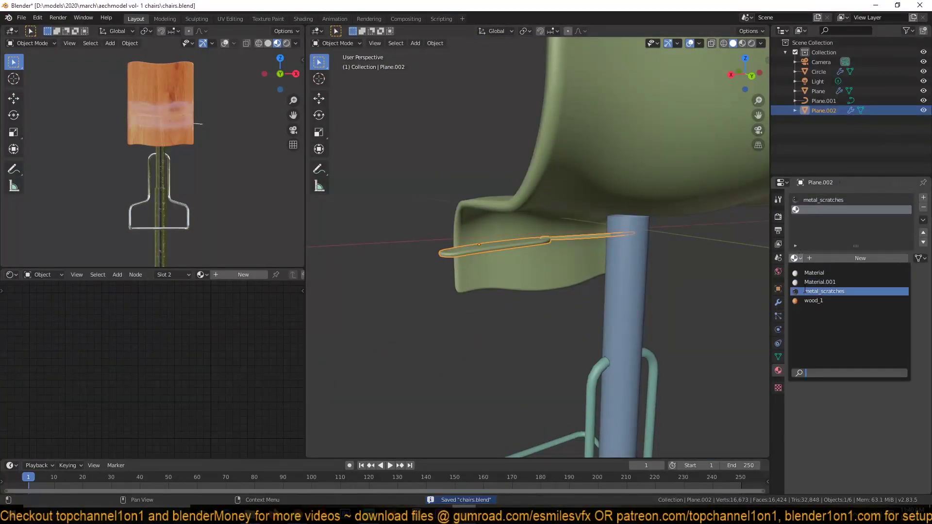
Step: Rename the copied material to plastic, isolate the plate and apply its scale
double_click(849, 258)
type("p")
key("KP_Divide")
mouse_move(626, 306)
middle_mouse_down()
mouse_move(619, 373)
mouse_move(452, 387)
mouse_move(640, 318)
middle_mouse_up()
key("ctrl+a")
left_click(619, 379)
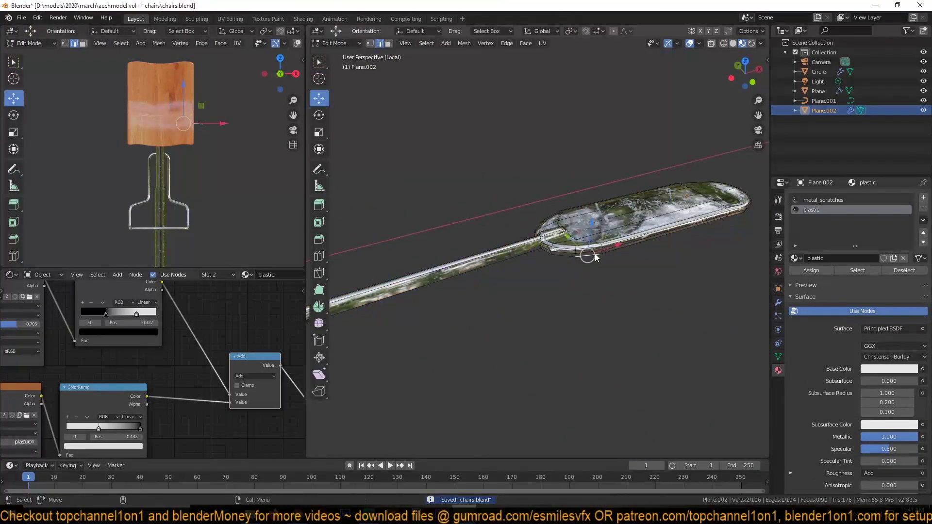
middle_click_drag(595, 253, 728, 269)
key("ctrl+s")
Step: Make the plastic material non-metallic (Metallic 0) with a black base colour
middle_click_drag(258, 312, 71, 278)
left_click_drag(252, 352, 204, 352)
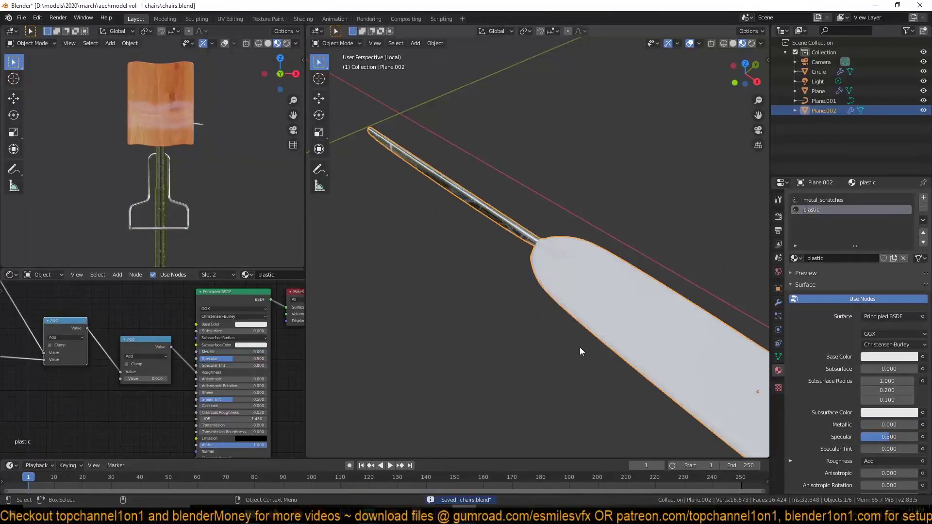
left_click(251, 325)
left_click_drag(286, 272, 286, 315)
middle_click_drag(340, 388, 437, 340)
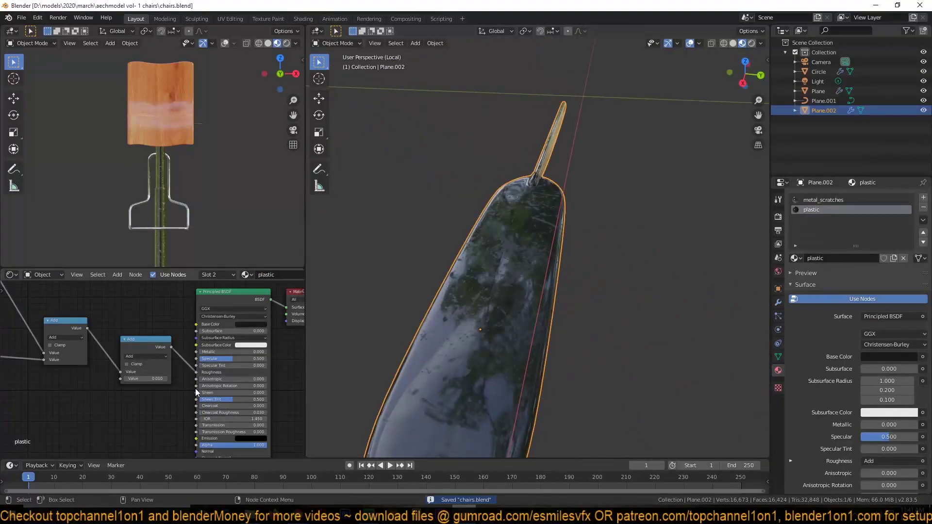
middle_click_drag(194, 388, 146, 364)
middle_click_drag(437, 340, 322, 412)
key("ctrl+s")
Step: Add a Voronoi Texture node, preview it on the plate, and set the mapping scale to 53.2
key("shift+a")
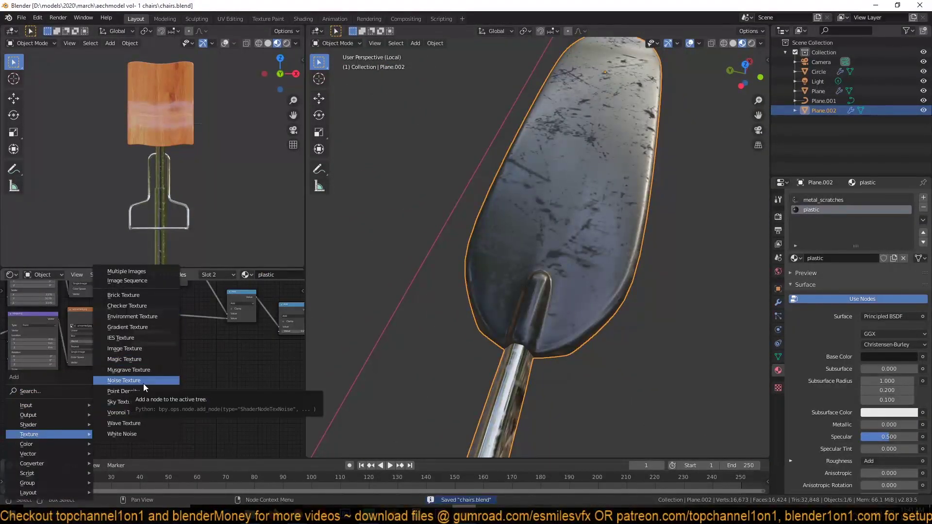
left_click(118, 413)
left_click(199, 384, "ctrl+shift")
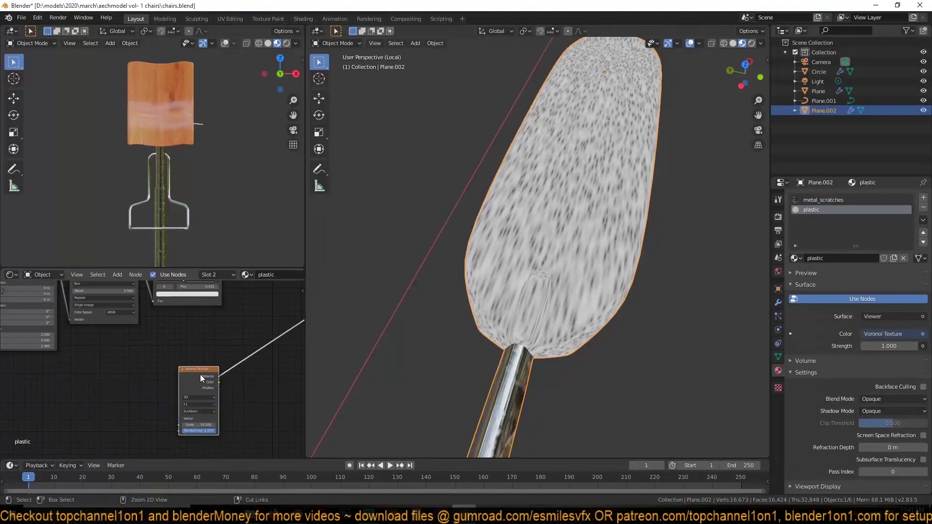
scroll(145, 412, "up", 1)
left_click_drag(145, 437, 175, 449)
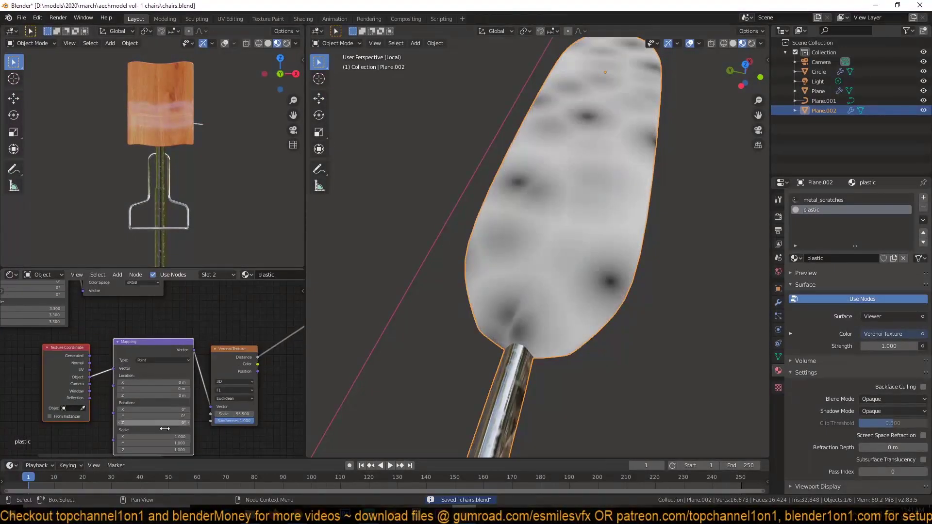
key("ctrl+s")
Step: Set the Voronoi feature to Distance To Edge with scale 34.9
middle_click_drag(285, 358, 123, 364)
left_click(72, 396)
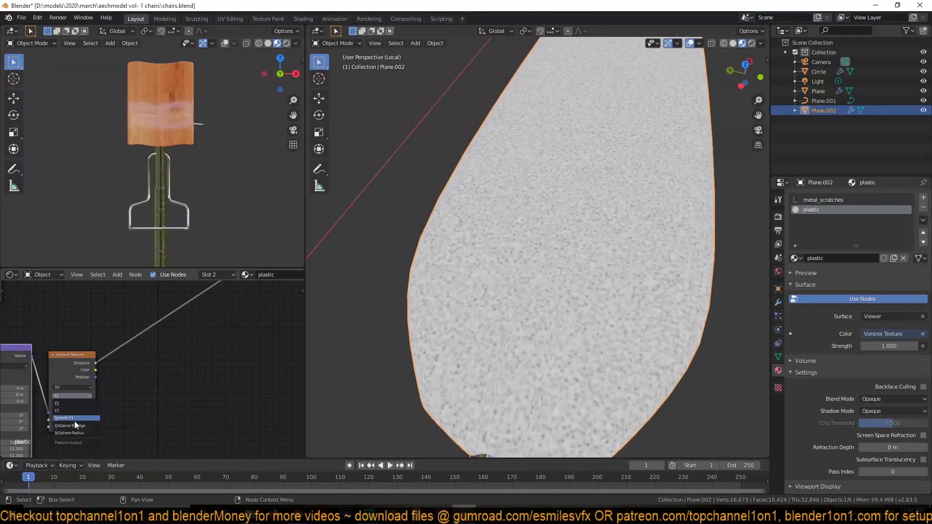
left_click(81, 423)
left_click_drag(73, 397, 53, 397)
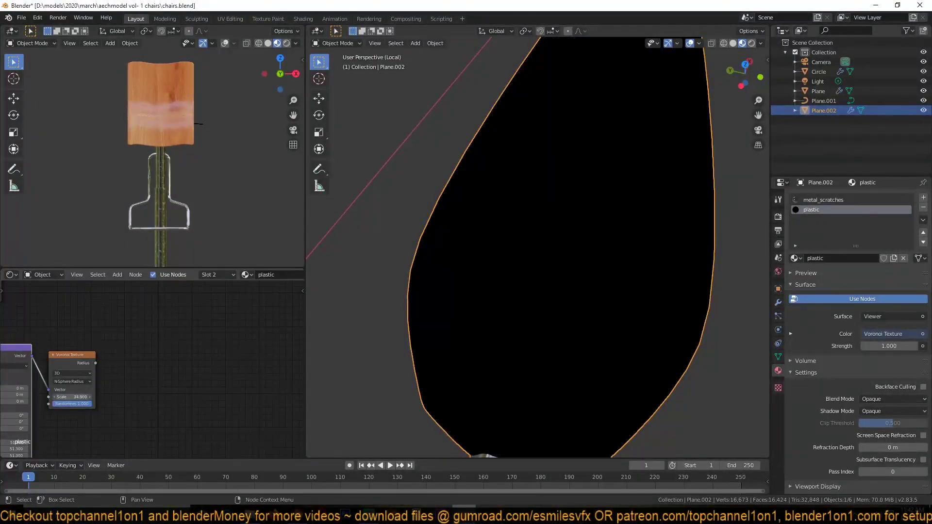
left_click(75, 414)
middle_click_drag(534, 243, 485, 301)
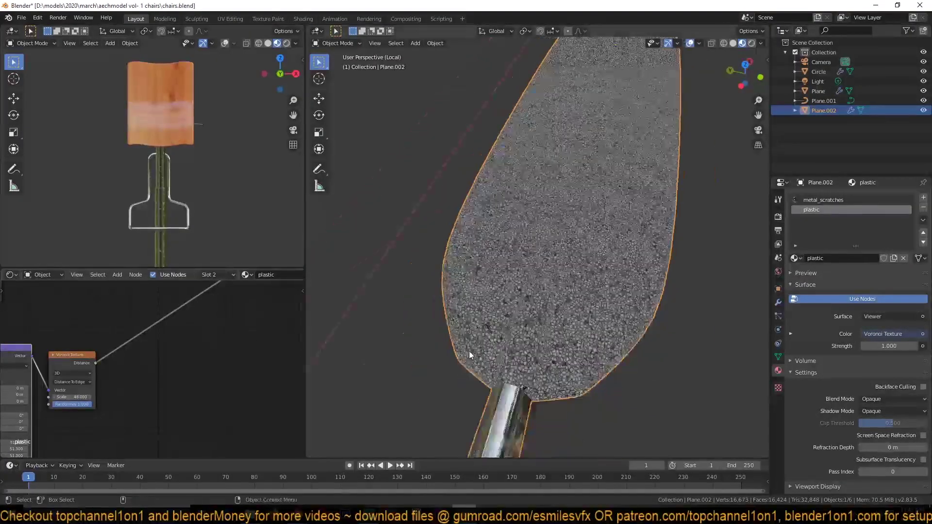
middle_click_drag(233, 379, 101, 382)
key("ctrl+s")
Step: Reconnect the shader to the material output and lower the bump strength to 0.058
left_click(226, 349, "ctrl+shift")
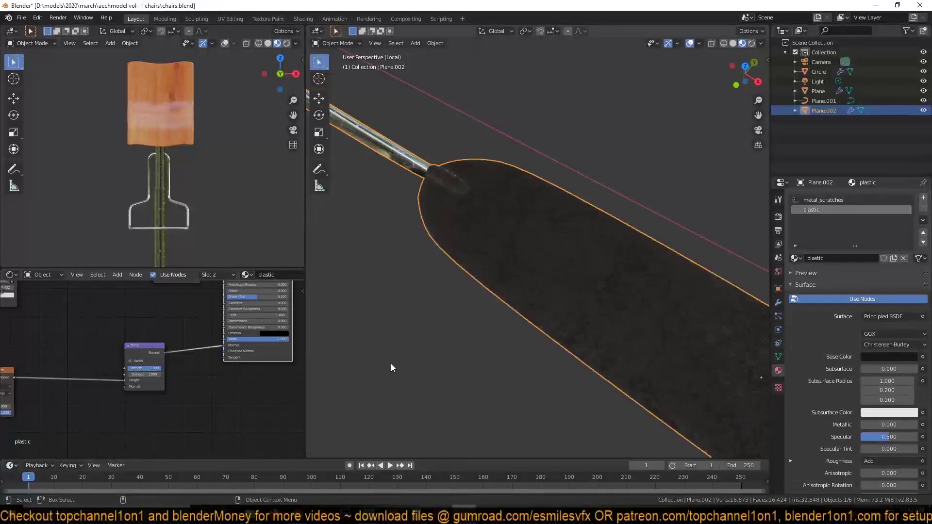
scroll(391, 368, "up", 3)
left_click_drag(144, 368, 135, 369)
mouse_move(485, 339)
middle_mouse_down()
mouse_move(456, 316)
mouse_move(490, 272)
middle_mouse_up()
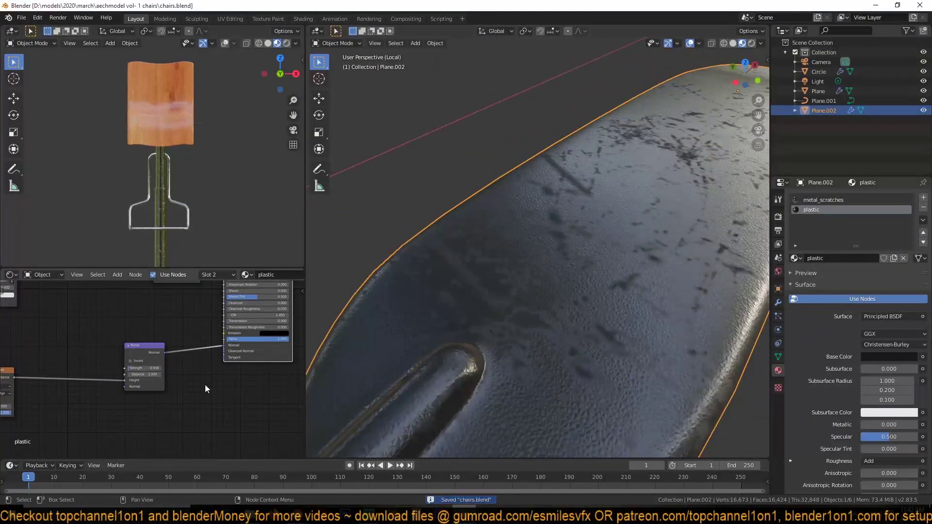
scroll(166, 353, "down", 1)
key("ctrl+s")
Step: Insert an Add node into the texture link and preview the full plastic shader
left_click_drag(148, 337, 150, 338)
left_click(155, 350, "ctrl+shift")
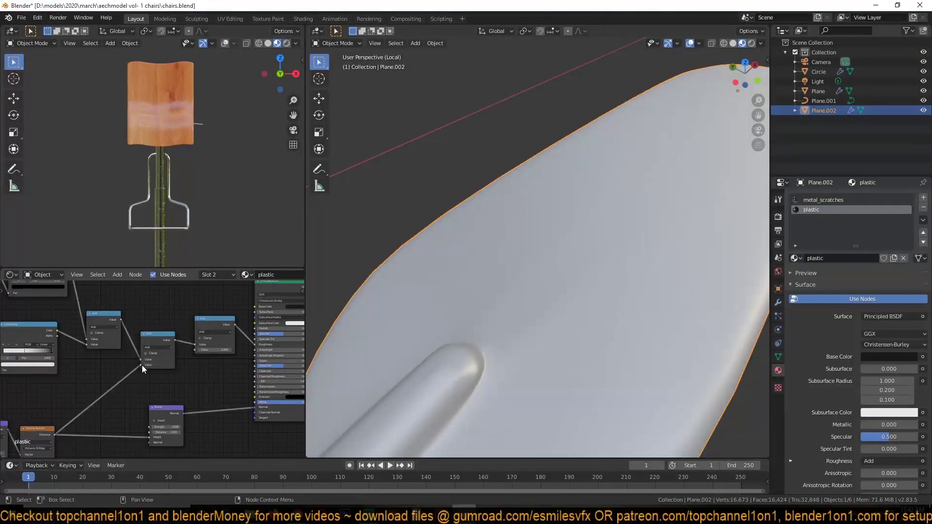
key("ctrl+s")
left_click(277, 310, "ctrl+shift")
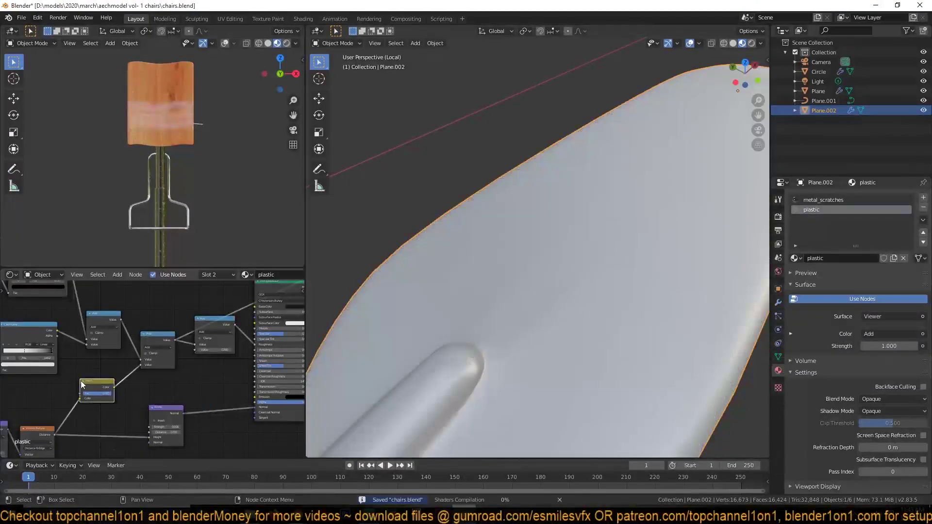
middle_click_drag(247, 315, 196, 336)
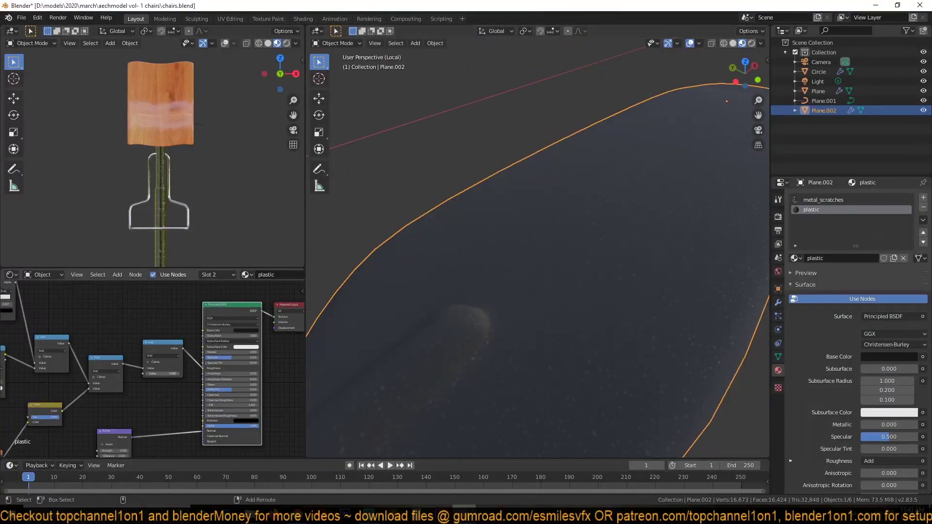
key("ctrl+s")
Step: Adjust the ColorRamp controlling the scratches and inspect the handle's finish, then save
mouse_move(130, 413)
middle_mouse_down()
mouse_move(198, 389)
mouse_move(124, 449)
middle_mouse_up()
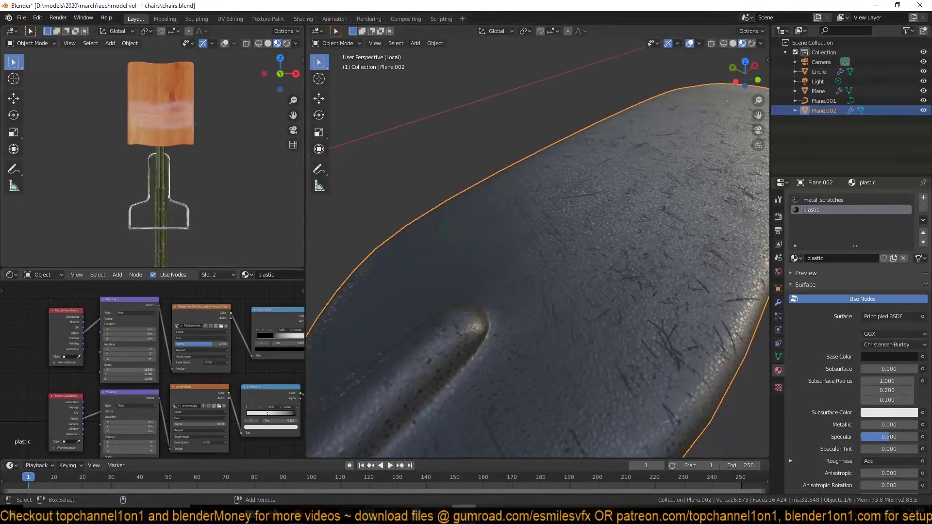
middle_click_drag(649, 307, 534, 291)
scroll(152, 416, "up", 3)
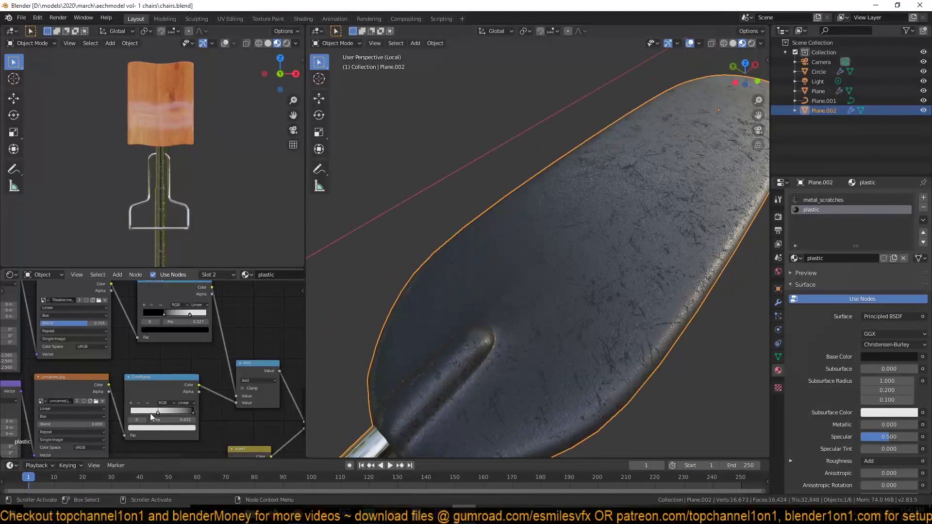
key("ctrl+z")
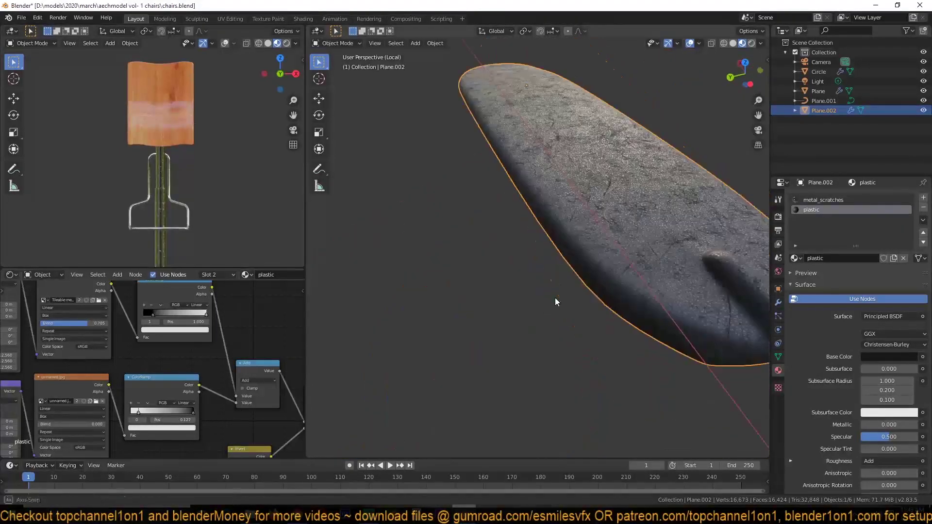
mouse_move(555, 301)
middle_mouse_down()
mouse_move(720, 336)
mouse_move(631, 339)
middle_mouse_up()
middle_click_drag(243, 413, 121, 281)
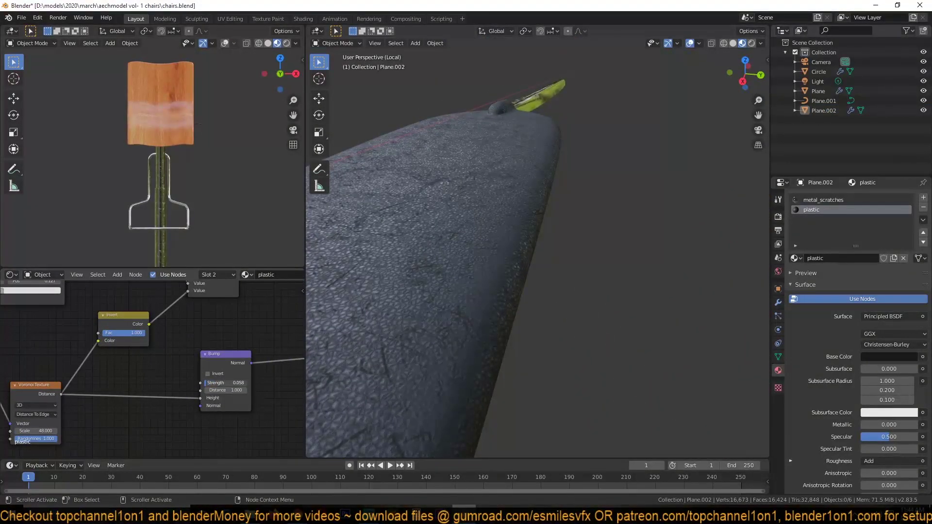
key("ctrl+s")
mouse_move(462, 351)
middle_mouse_down()
mouse_move(453, 350)
mouse_move(475, 386)
mouse_move(593, 307)
middle_mouse_up()
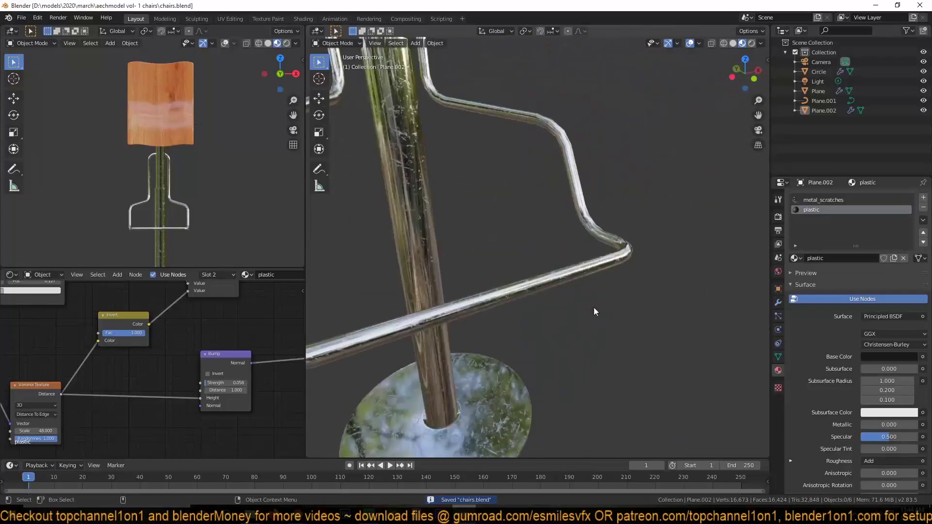
left_click(575, 322)
Step: Loop-cut a section of the footrest's front bar and fatten it with Alt+S into a grip
key("Tab")
key("ctrl+r")
left_click(613, 327)
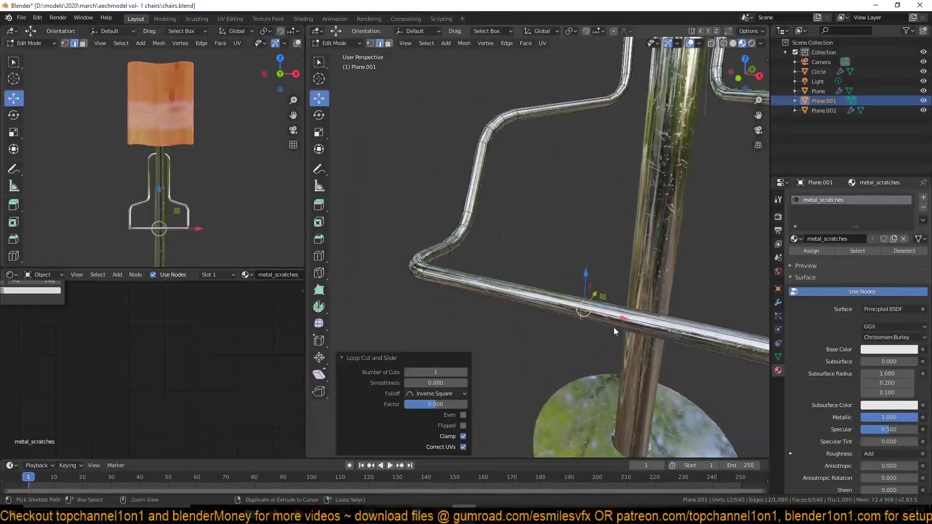
key("alt+s")
left_click(707, 254)
middle_click_drag(707, 253, 697, 310)
key("alt+s")
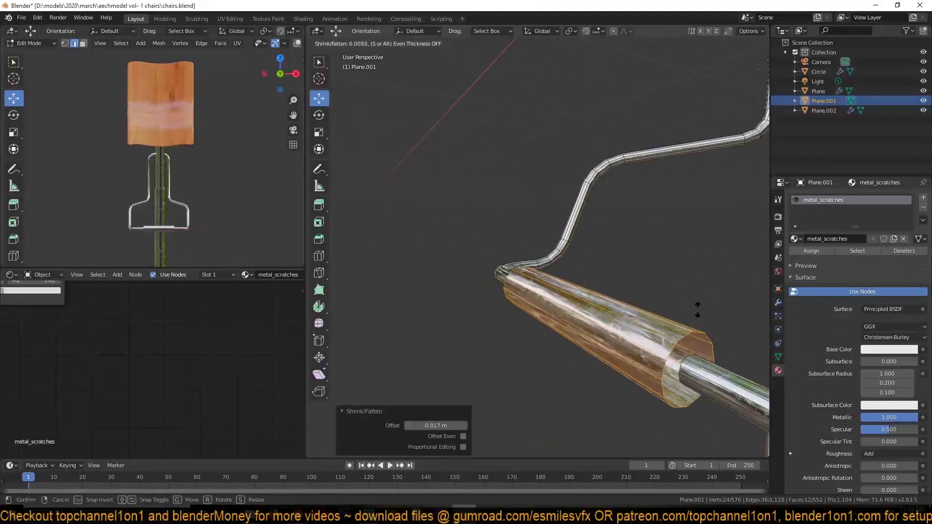
left_click(672, 381)
mouse_move(672, 381)
middle_mouse_down()
mouse_move(512, 310)
mouse_move(526, 328)
mouse_move(589, 343)
mouse_move(520, 330)
middle_mouse_up()
Step: Add a plastic material slot to the footrest and assign it to the thickened grip
left_click(923, 198)
left_click(796, 238)
left_click(815, 291)
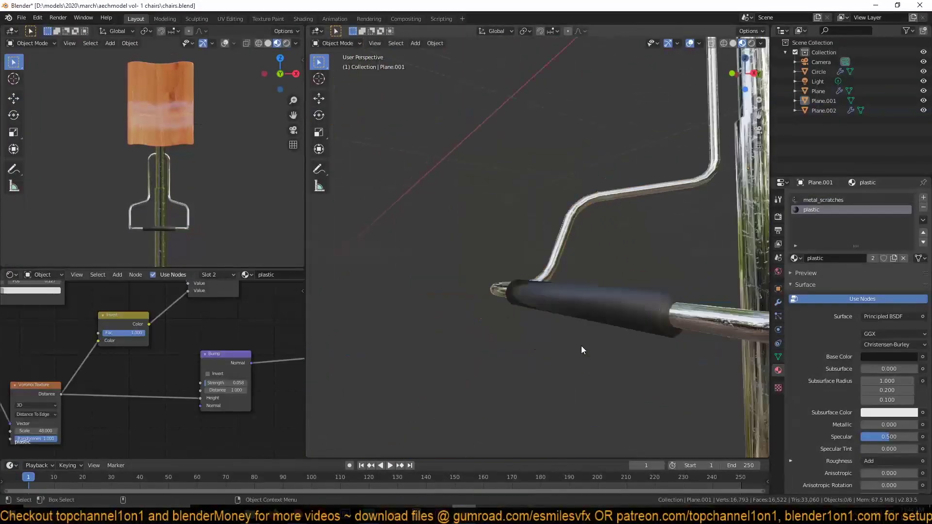
key("Tab")
mouse_move(601, 358)
middle_mouse_down()
mouse_move(613, 371)
mouse_move(547, 392)
middle_mouse_up()
key("alt+a")
key("ctrl+s")
Step: Raise the grip's scratch texture Mapping scale to 13.4 and view the whole stool
scroll(146, 369, "up", 2)
middle_click_drag(59, 427, 144, 387)
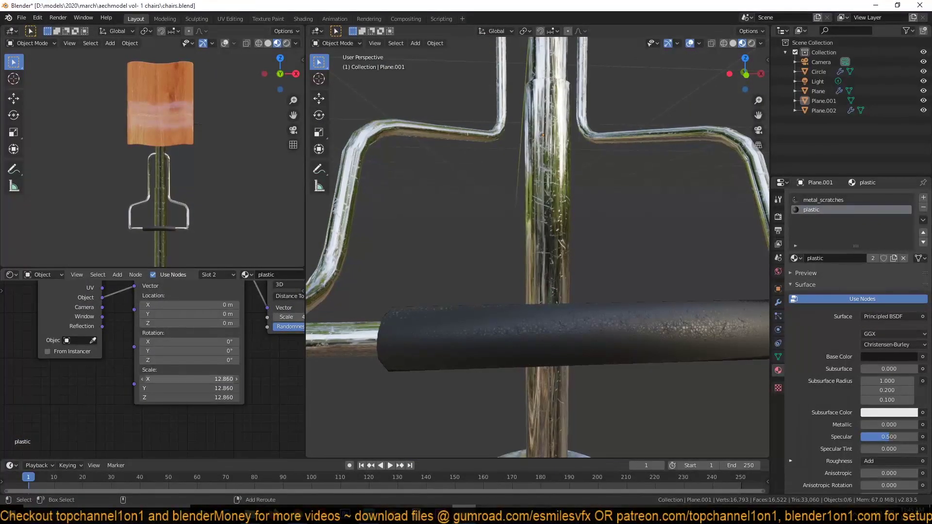
left_click_drag(189, 379, 204, 379, "alt")
scroll(473, 397, "down", 5)
mouse_move(473, 397)
middle_mouse_down()
mouse_move(446, 388)
mouse_move(464, 342)
mouse_move(520, 285)
mouse_move(558, 287)
middle_mouse_up()
scroll(558, 286, "down", 2)
left_click(523, 278)
Step: Select the footrest ring, then the pole as active, and join them with Ctrl+J
left_click(778, 302)
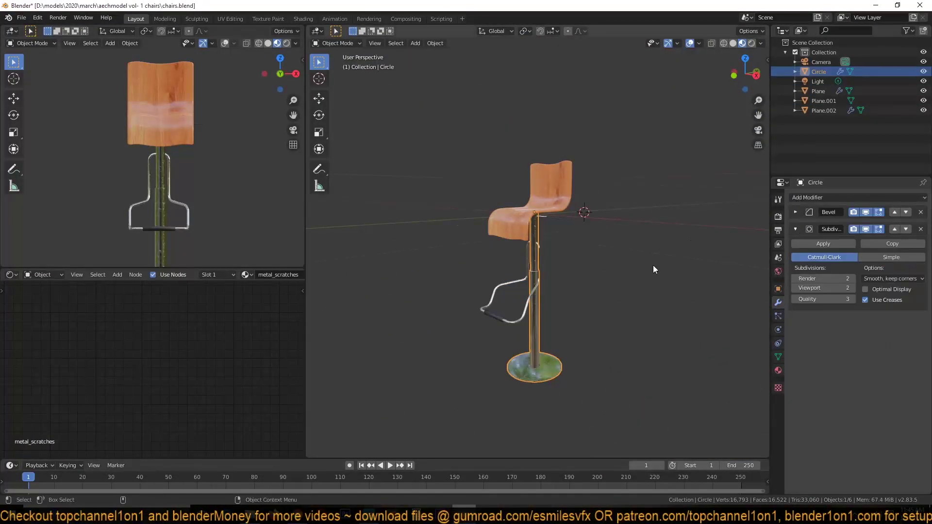
scroll(523, 190, "up", 3)
left_click(558, 186)
key("ctrl+s")
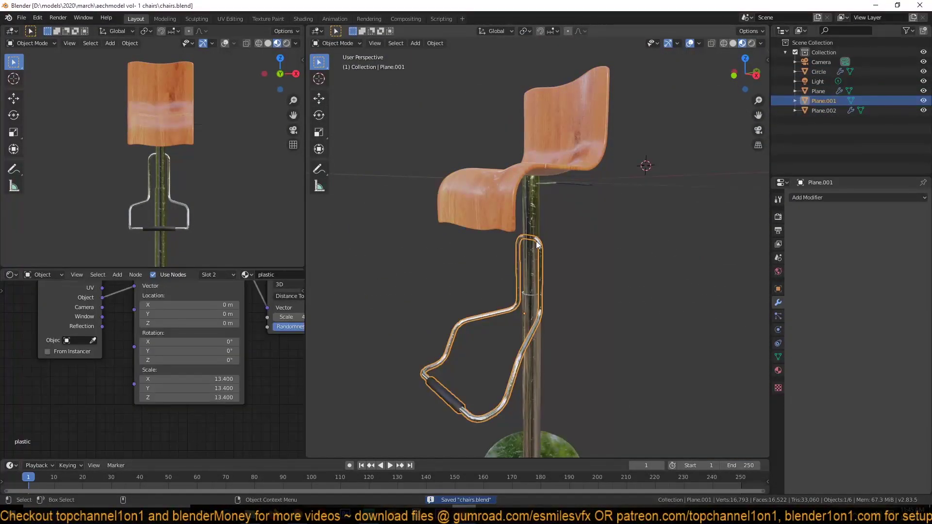
left_click(555, 189, "shift")
left_click(546, 278, "shift")
key("ctrl+j")
key("ctrl+z")
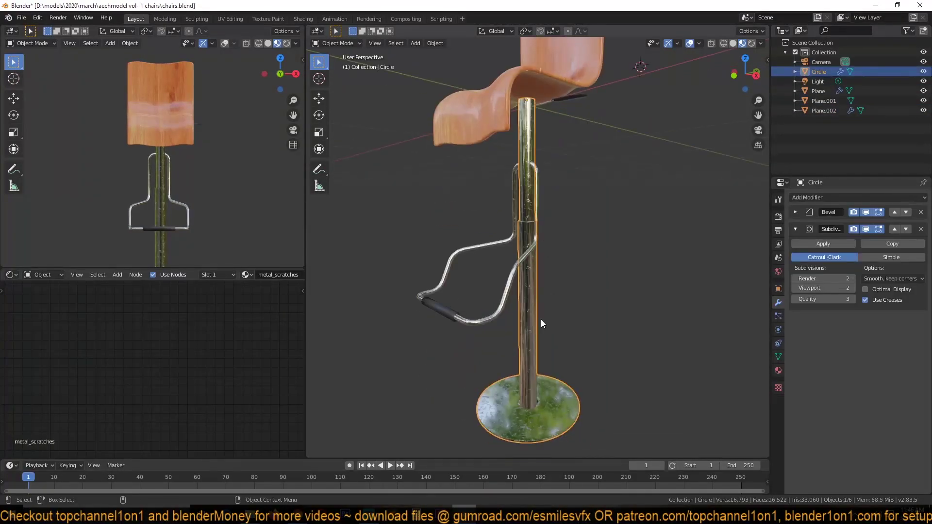
Step: Check the merged footrest in front view and edit mode, then save
middle_click_drag(524, 306, 571, 297)
key("KP_1")
key("Tab")
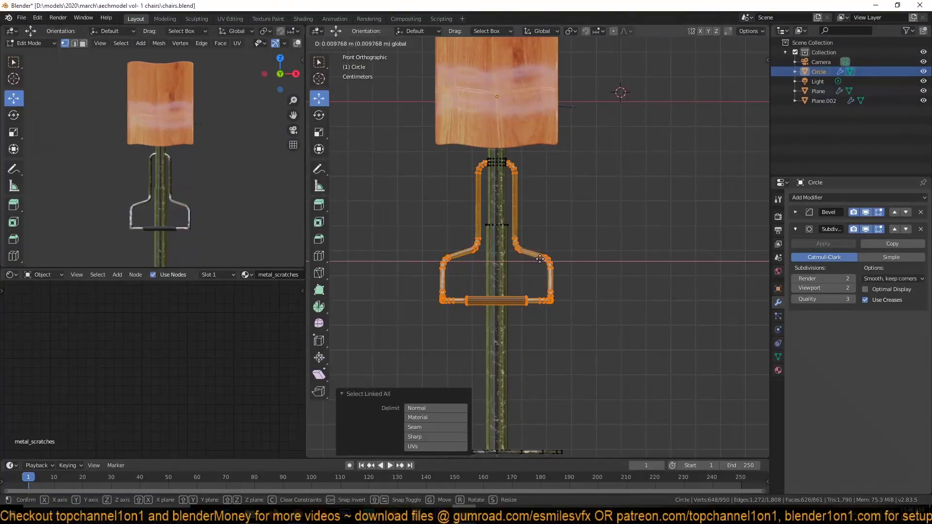
key("Tab")
key("ctrl+s")
middle_click_drag(566, 269, 535, 272)
key("KP_1")
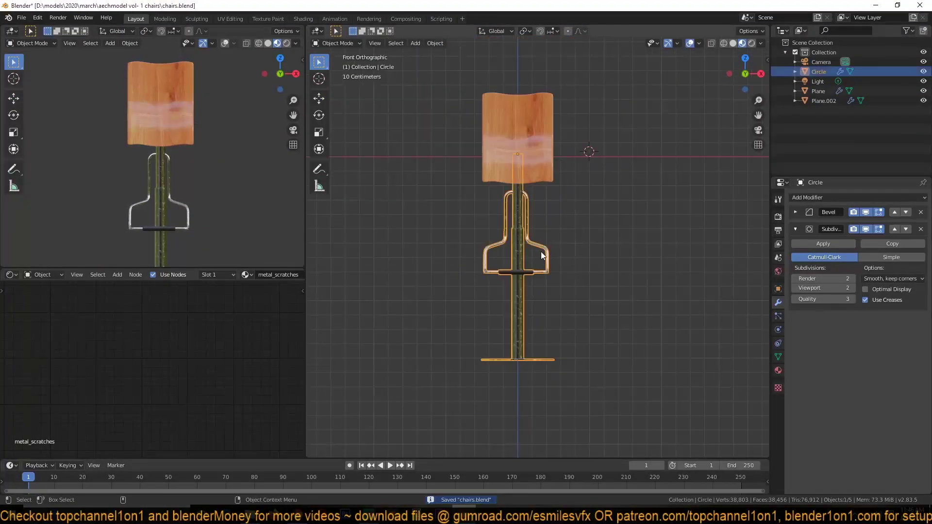
middle_click_drag(442, 184, 552, 150)
key("ctrl+z")
Step: Duplicate the seat, move the copy down, and start editing its mesh
scroll(554, 191, "up", 3)
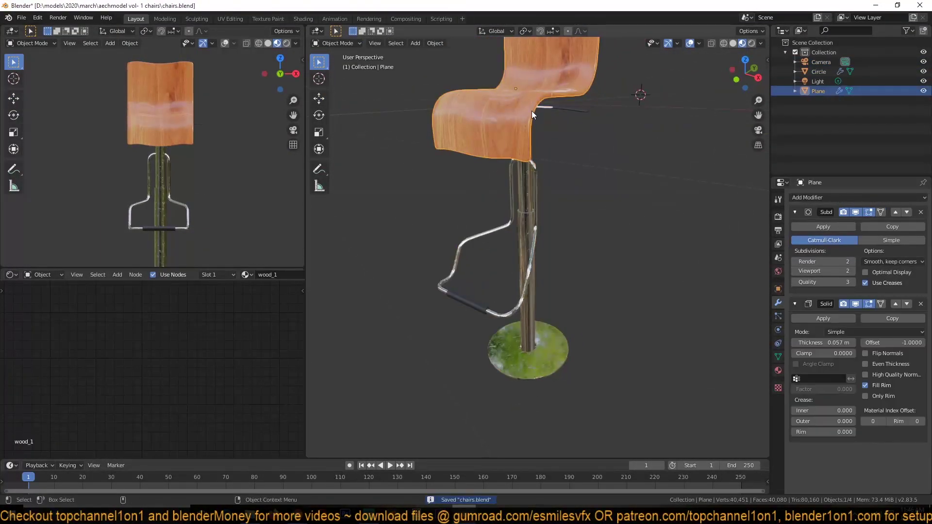
mouse_move(531, 111)
middle_mouse_down()
mouse_move(566, 129)
mouse_move(576, 182)
mouse_move(561, 177)
middle_mouse_up()
key("ctrl+shift+z")
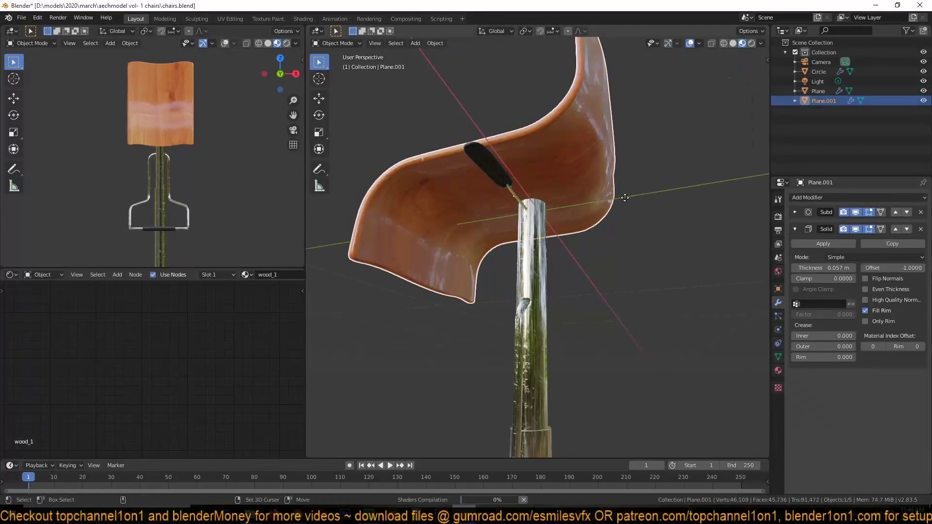
key("z")
key("g")
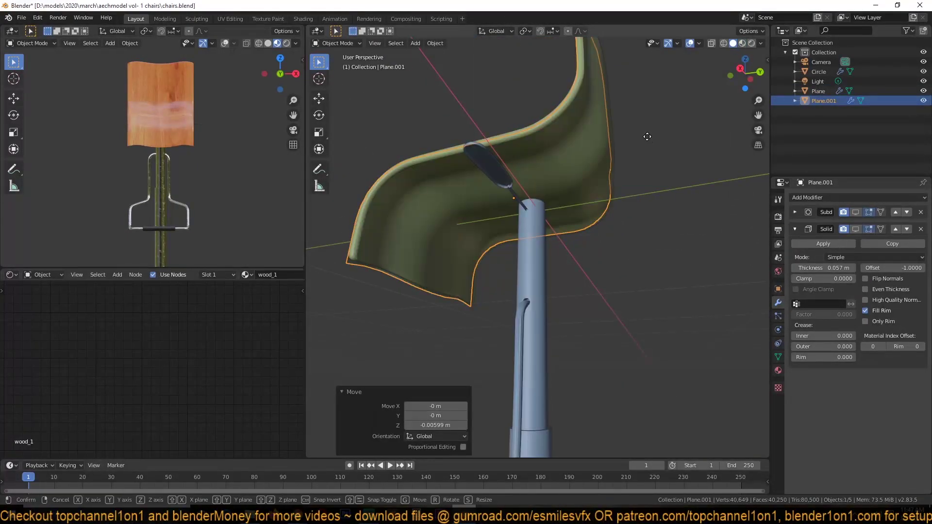
key("Tab")
middle_click_drag(607, 218, 566, 184)
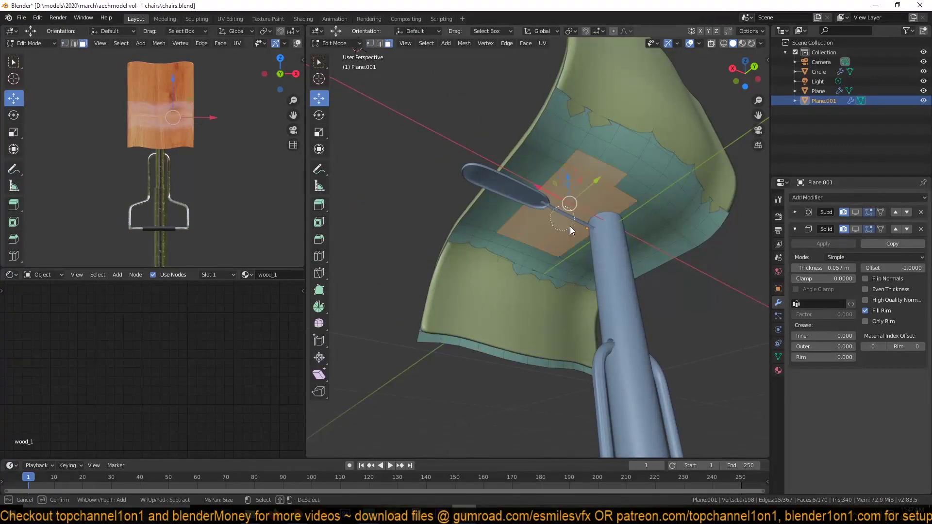
Step: Dissolve an edge loop across the seat copy to simplify the plate patch
right_click(563, 197)
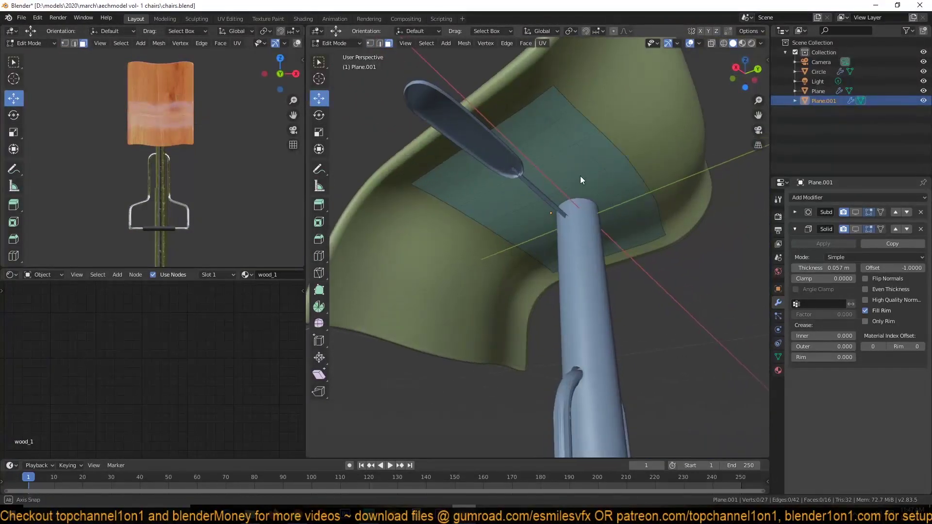
middle_click_drag(581, 176, 605, 165)
middle_click_drag(654, 203, 598, 148)
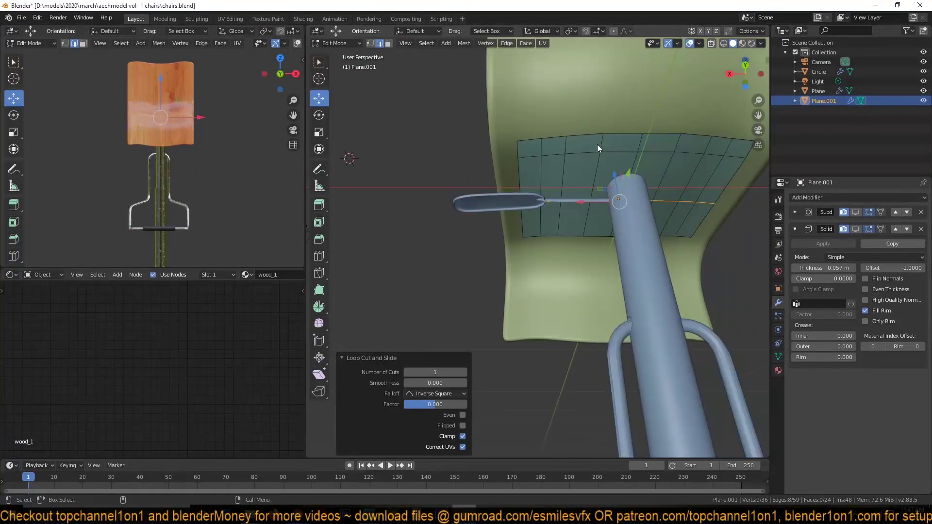
left_click(720, 168, "alt")
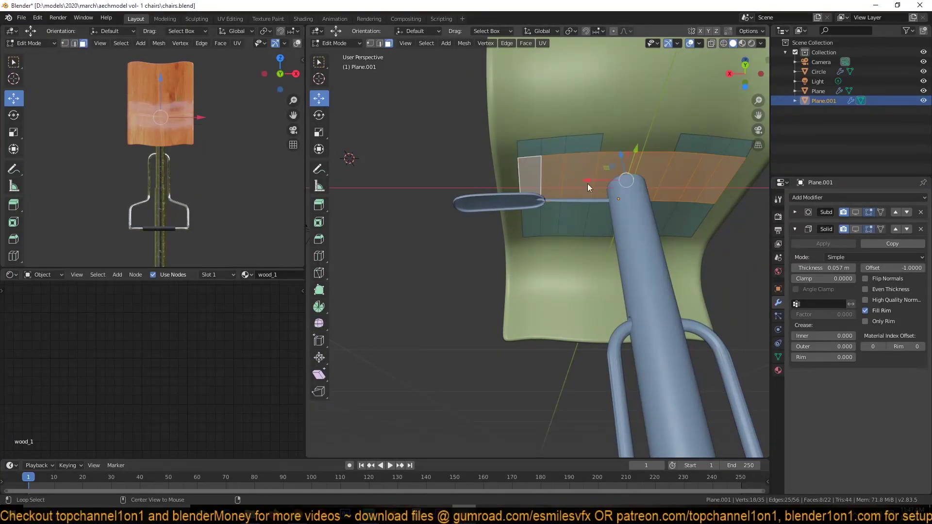
key("ctrl+x")
mouse_move(730, 156)
middle_mouse_down()
mouse_move(526, 191)
mouse_move(432, 179)
middle_mouse_up()
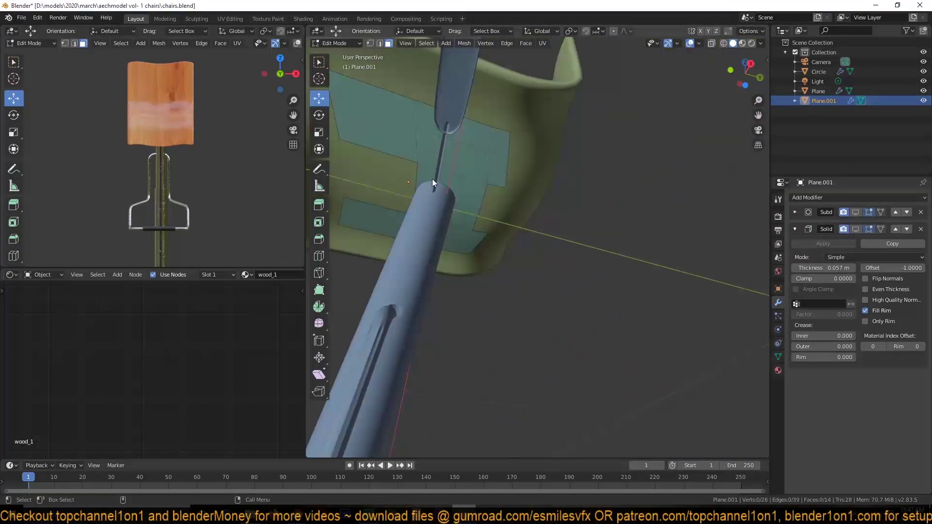
left_click(542, 245)
mouse_move(394, 371)
middle_mouse_down()
mouse_move(453, 141)
mouse_move(492, 205)
mouse_move(479, 126)
mouse_move(506, 170)
mouse_move(473, 137)
middle_mouse_up()
Step: Add a centred loop cut across the plate and leave edit mode
key("Tab")
key("Tab")
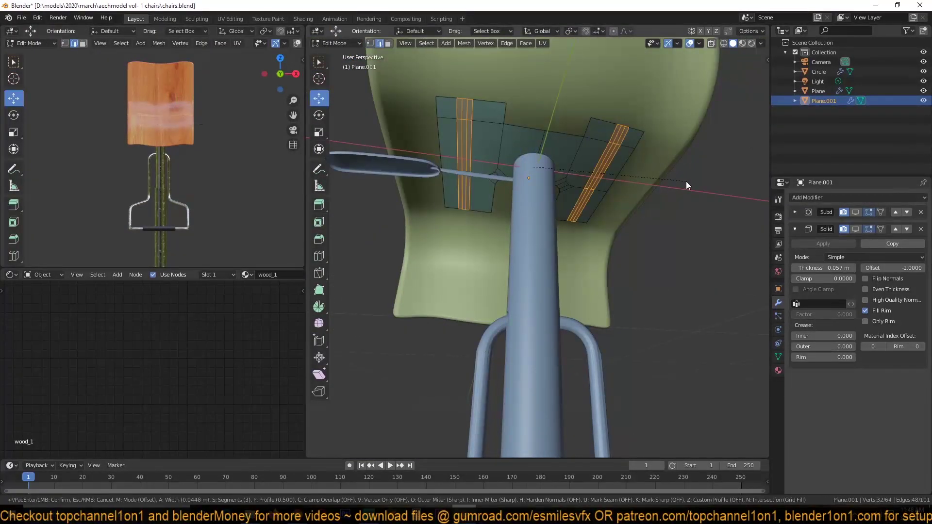
right_click(688, 181)
middle_click_drag(688, 182, 597, 123)
key("ctrl+r")
left_click(449, 184)
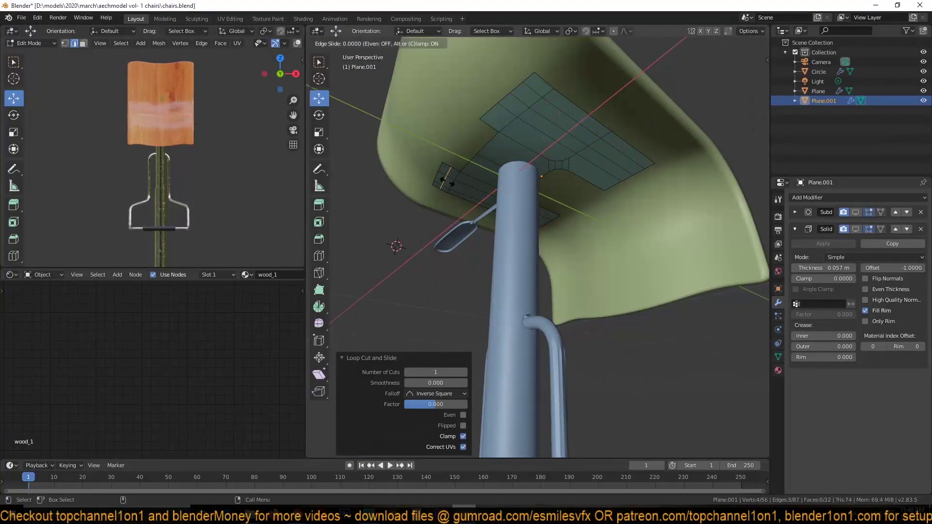
right_click(446, 183)
mouse_move(446, 183)
middle_mouse_down()
mouse_move(527, 166)
mouse_move(584, 112)
mouse_move(609, 104)
mouse_move(728, 161)
middle_mouse_up()
key("Tab")
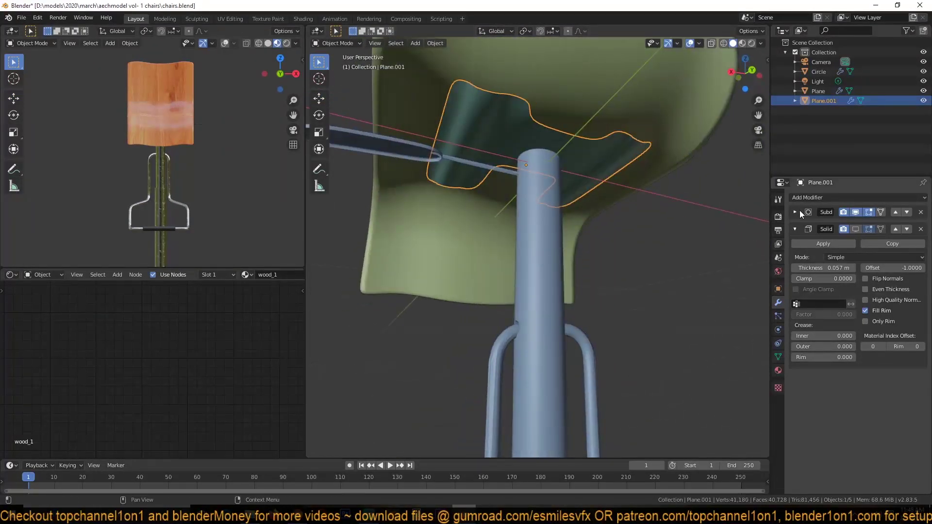
Step: Set the plate's Solidify to Only Rim, apply it, and move the plate vertically under the seat
left_click(865, 321)
middle_click_drag(598, 217, 566, 185)
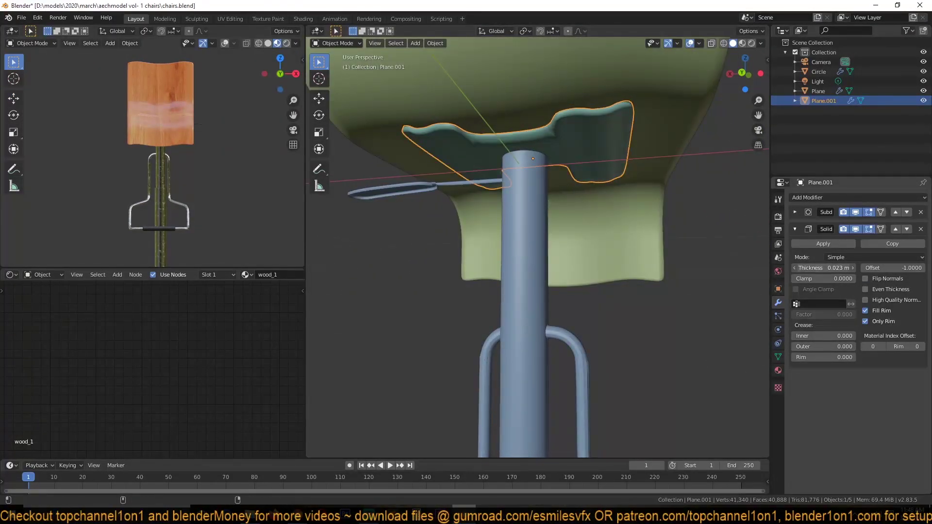
left_click(857, 197)
left_click(806, 243)
left_click(536, 197, "shift")
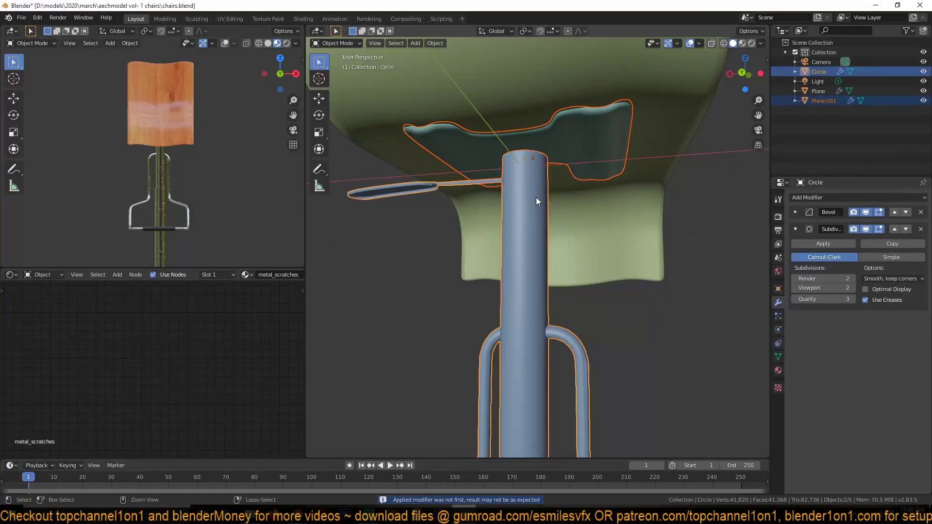
middle_click_drag(536, 197, 548, 174)
left_click(548, 174)
key("g")
key("z")
right_click(547, 174)
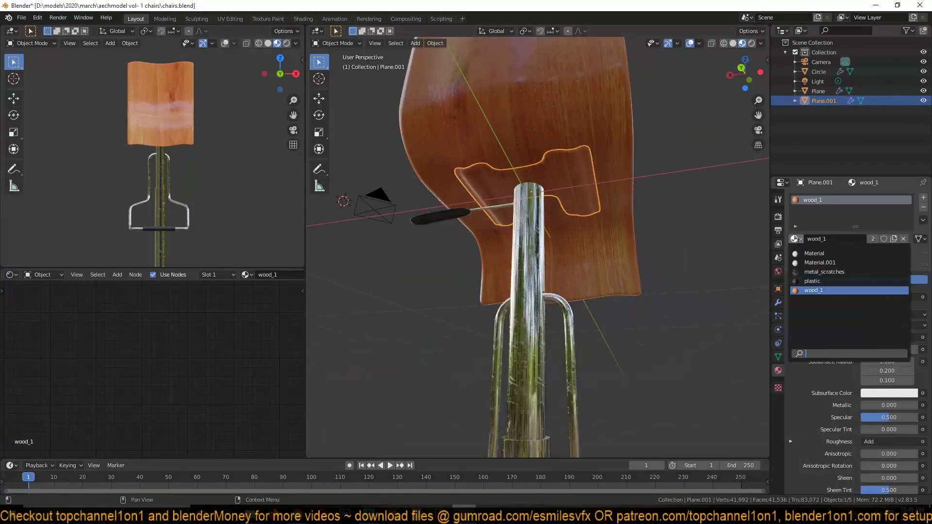
right_click(544, 184)
mouse_move(551, 190)
middle_mouse_down()
mouse_move(578, 232)
mouse_move(627, 223)
mouse_move(543, 229)
mouse_move(579, 159)
mouse_move(575, 199)
middle_mouse_up()
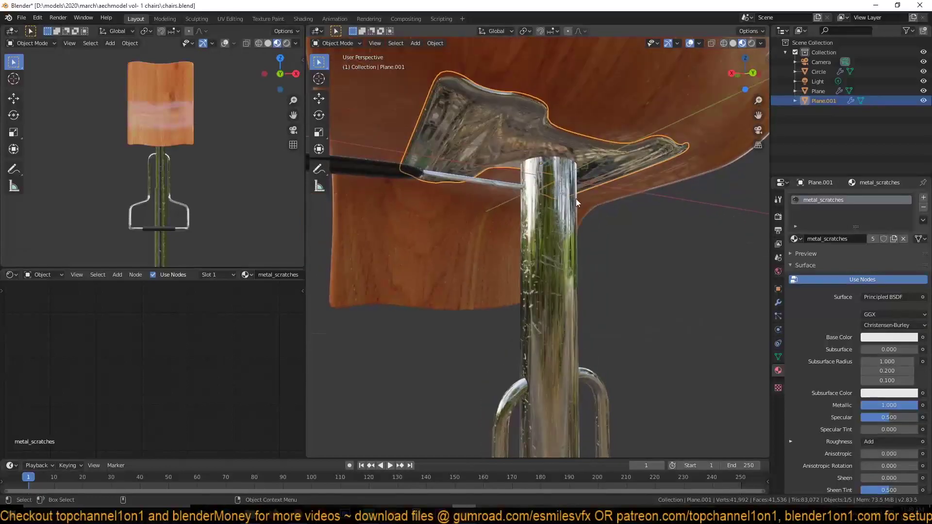
Step: Isolate the mounting plate in Edit Mode and bevel its centre vertex into a four-segment round hole
left_click(575, 199)
key("Tab")
key("KP_Divide")
key("alt+a")
middle_click_drag(552, 232, 520, 199)
left_click(574, 209)
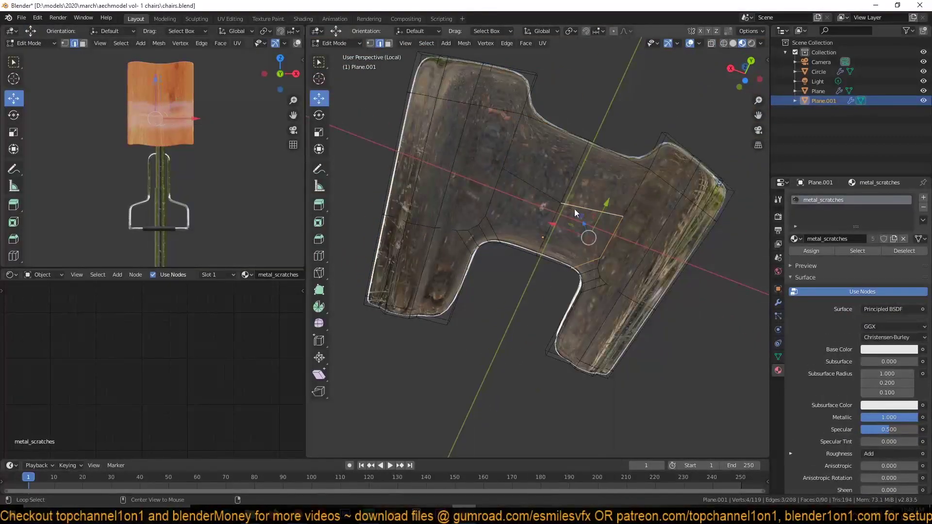
scroll(604, 289, "up", 3)
left_click(604, 290)
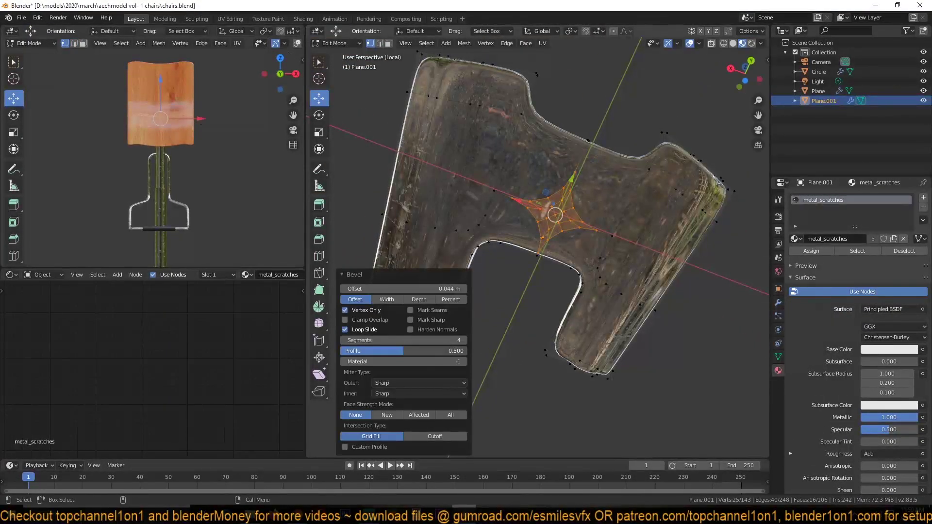
Step: Delete the bridging faces so the round hole merges with the cutout
scroll(592, 284, "up", 5)
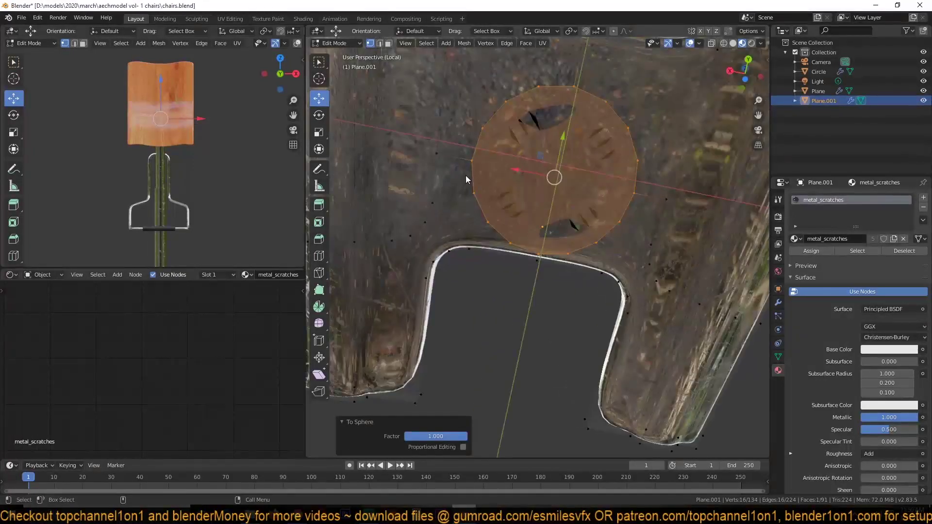
left_click(571, 240)
left_click(575, 233)
key("x")
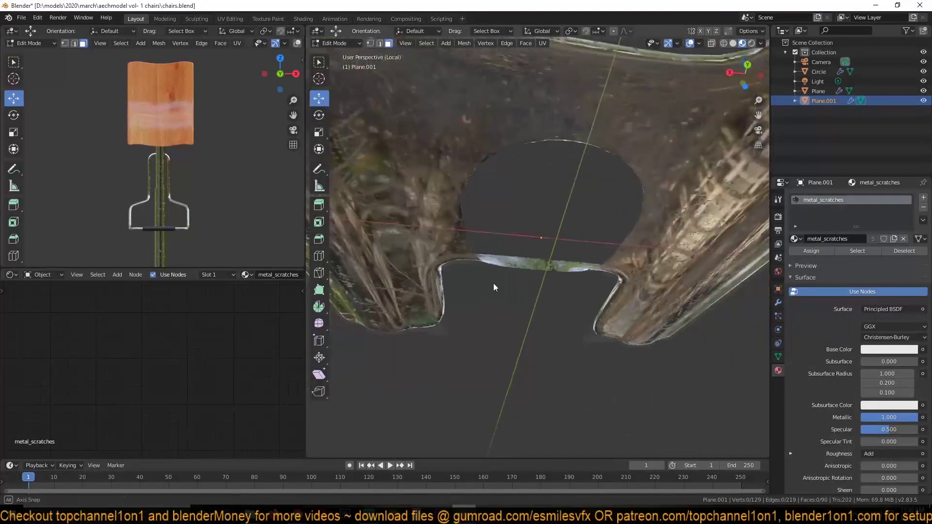
Step: Extrude and scale the hole's rim downward into a collar around the pole
key("2")
middle_click_drag(579, 260, 612, 272)
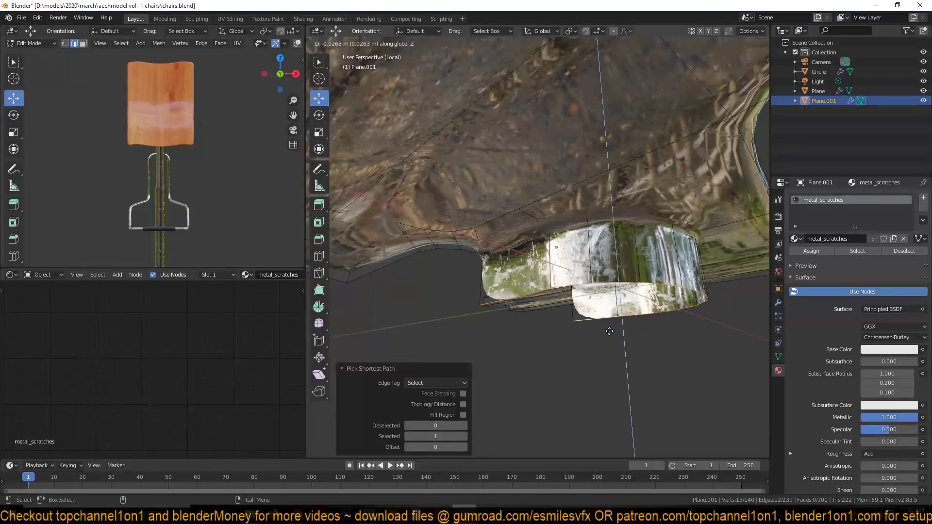
key("e")
key("s")
key("Escape")
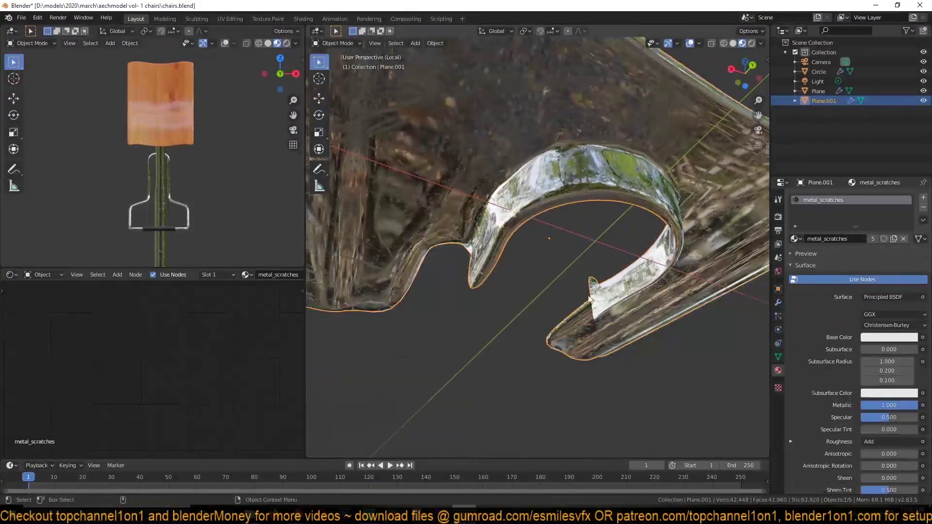
middle_click_drag(687, 290, 726, 269)
Step: Bevel an edge loop on the collar
left_click(778, 303)
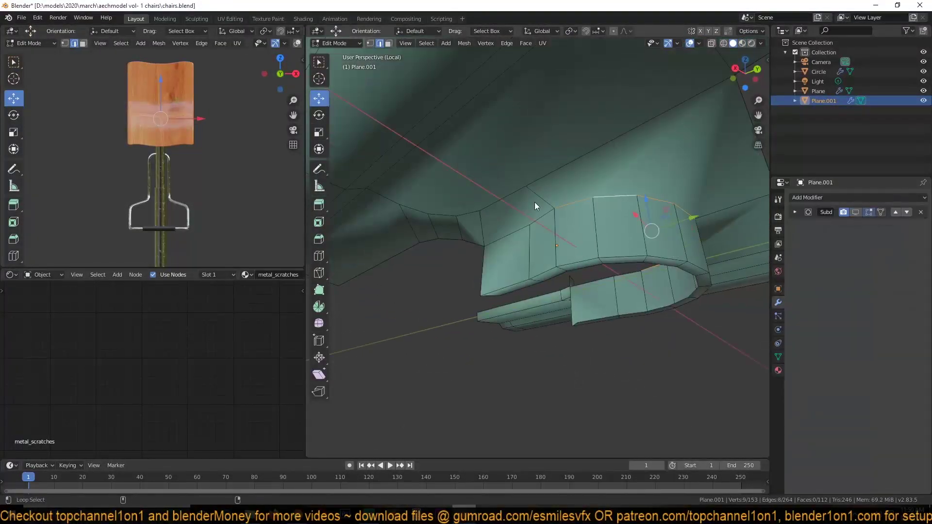
mouse_move(534, 201)
middle_mouse_down()
mouse_move(714, 216)
mouse_move(595, 360)
middle_mouse_up()
key("ctrl+b")
left_click(606, 323)
mouse_move(607, 322)
middle_mouse_down()
mouse_move(580, 216)
mouse_move(604, 192)
mouse_move(415, 257)
mouse_move(502, 230)
mouse_move(428, 225)
middle_mouse_up()
Step: Vertex-slide a collar vertex along its edge and return to Object Mode
key("1")
key("alt+a")
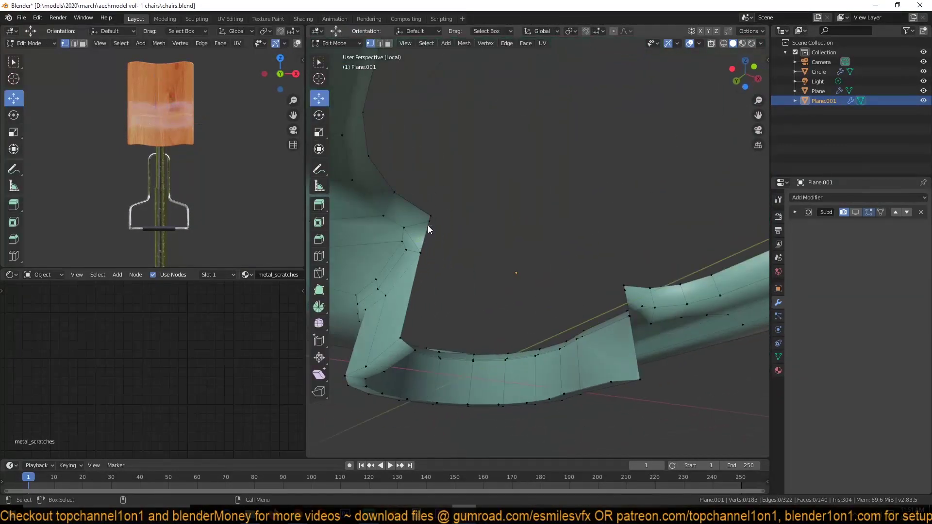
left_click(615, 313)
mouse_move(461, 287)
middle_mouse_down()
mouse_move(497, 294)
mouse_move(566, 235)
mouse_move(517, 290)
mouse_move(520, 219)
middle_mouse_up()
key("alt+a")
key("Tab")
Step: Leave isolation to show the whole stool, deselect the plate, and save
key("KP_Divide")
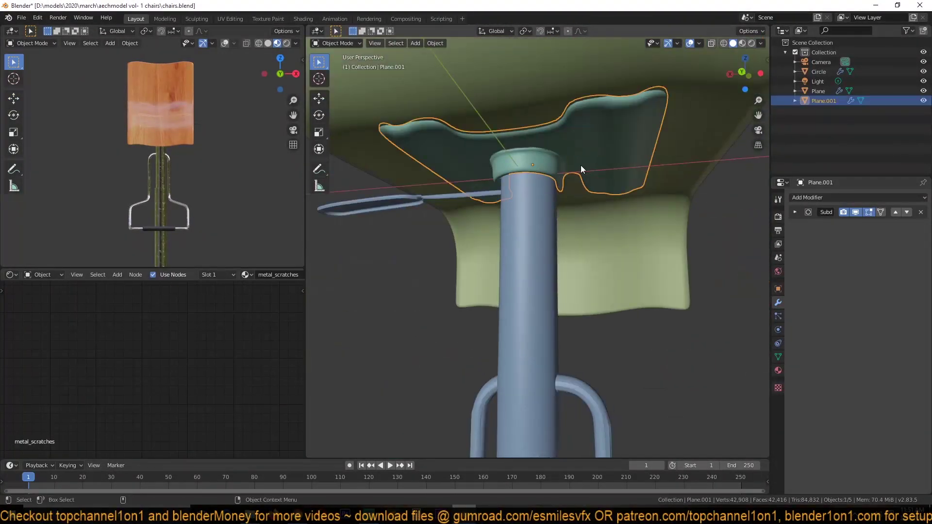
left_click(586, 163)
mouse_move(587, 163)
middle_mouse_down()
mouse_move(485, 161)
mouse_move(584, 225)
middle_mouse_up()
key("alt+a")
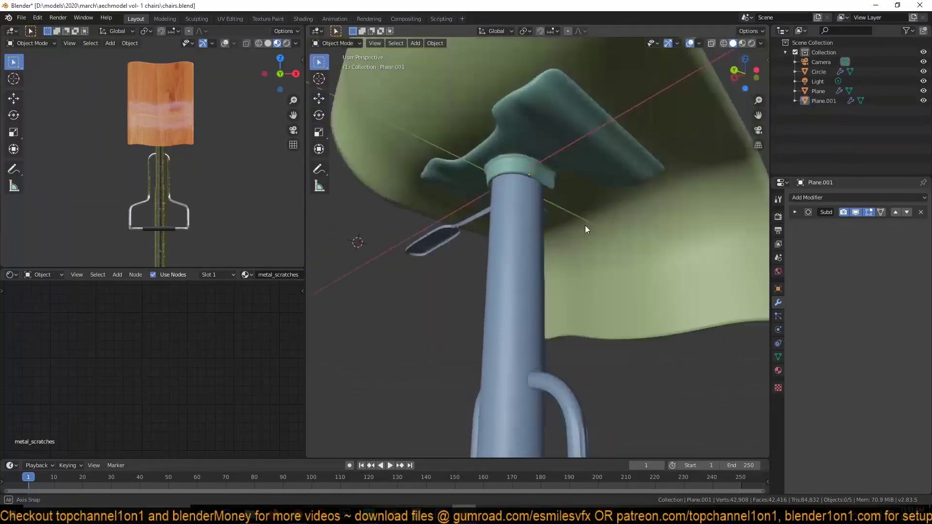
key("ctrl+s")
Step: In material preview, inspect the black mounting plate's plastic material in isolation, then save
left_click(743, 43)
mouse_move(590, 153)
middle_mouse_down()
mouse_move(530, 252)
mouse_move(592, 195)
mouse_move(679, 237)
middle_mouse_up()
left_click(452, 189)
left_click(778, 370)
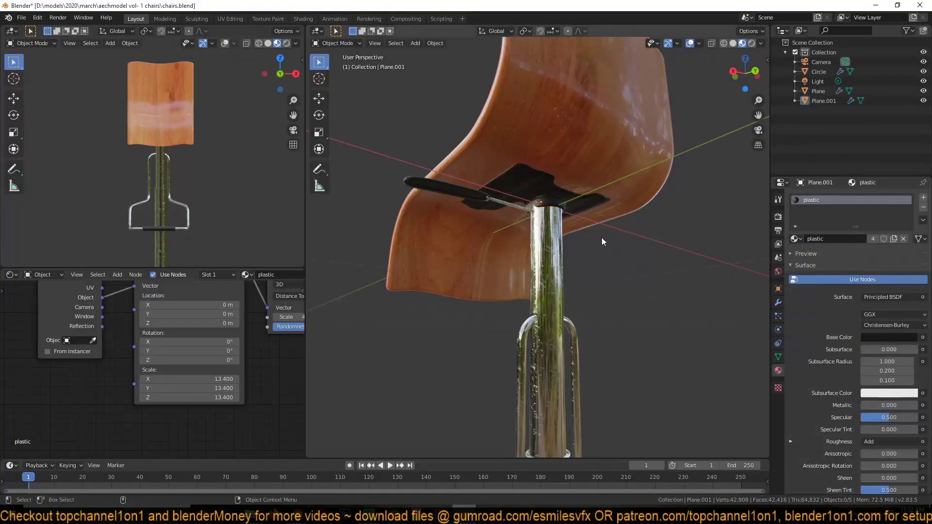
key("KP_Divide")
mouse_move(603, 239)
middle_mouse_down()
mouse_move(542, 383)
mouse_move(456, 359)
mouse_move(466, 416)
mouse_move(634, 267)
mouse_move(689, 252)
middle_mouse_up()
key("KP_Divide")
key("ctrl+s")
Step: Try joining the wooden seat and pole with Ctrl+J, then undo the join
left_click(633, 271)
left_click(778, 220)
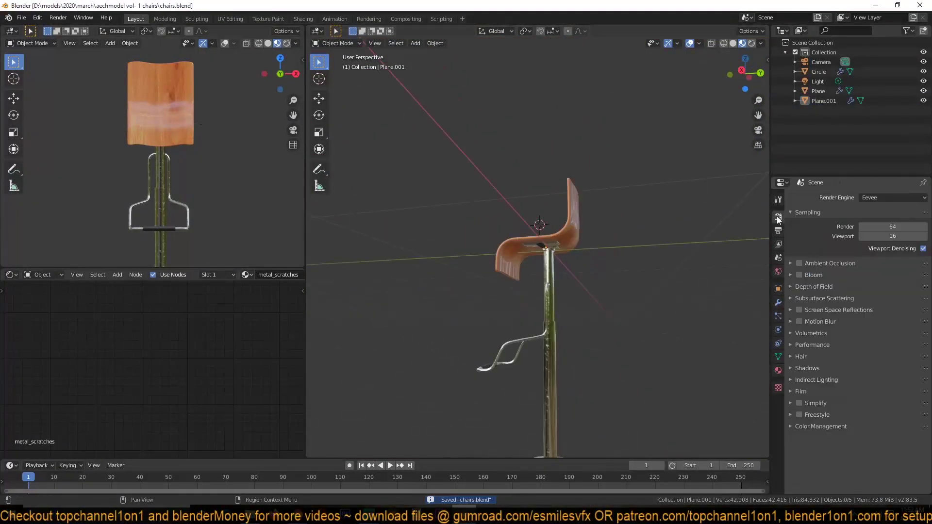
middle_click_drag(598, 364, 545, 208)
left_click(545, 208)
left_click(551, 249, "shift")
key("ctrl+j")
scroll(551, 250, "up", 5)
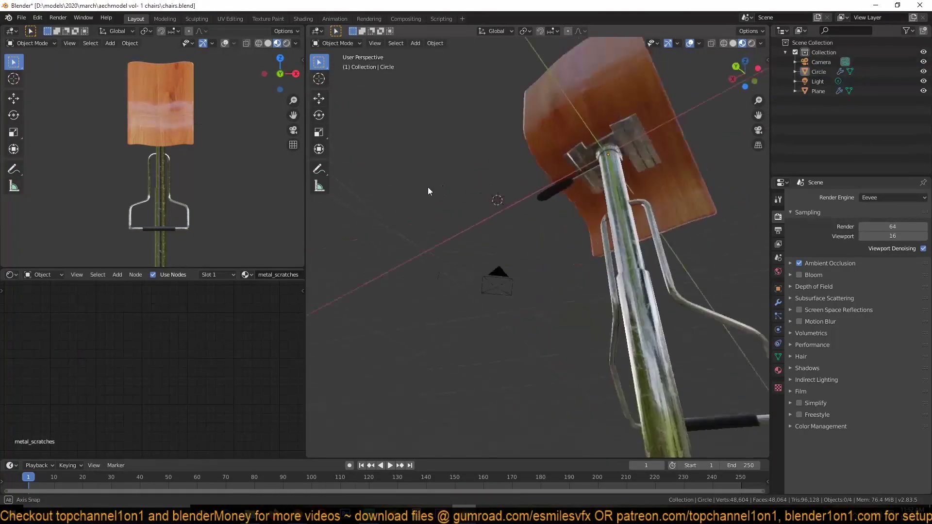
mouse_move(428, 187)
middle_mouse_down()
mouse_move(544, 100)
mouse_move(540, 173)
middle_mouse_up()
key("ctrl+z")
scroll(558, 151, "down", 6)
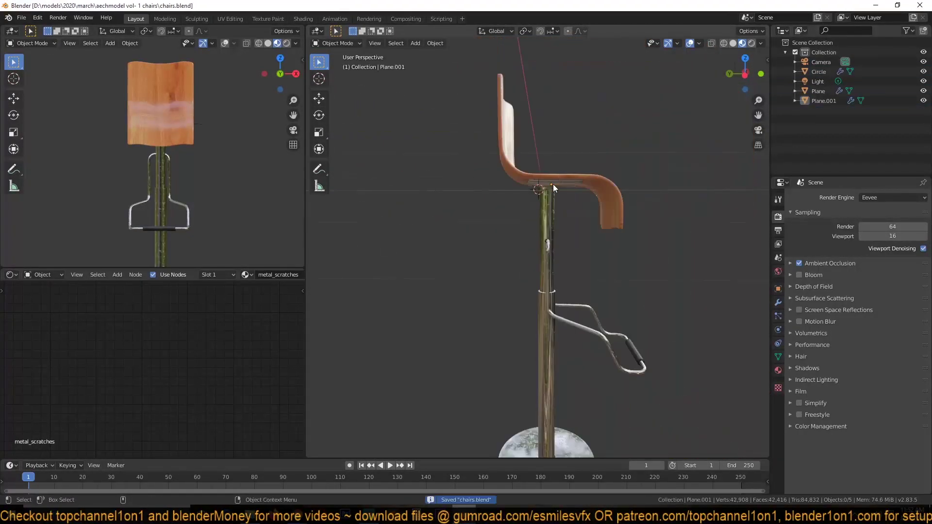
Step: In front view, move the pole's geometry in Edit Mode, then select the wooden seat
key("KP_1")
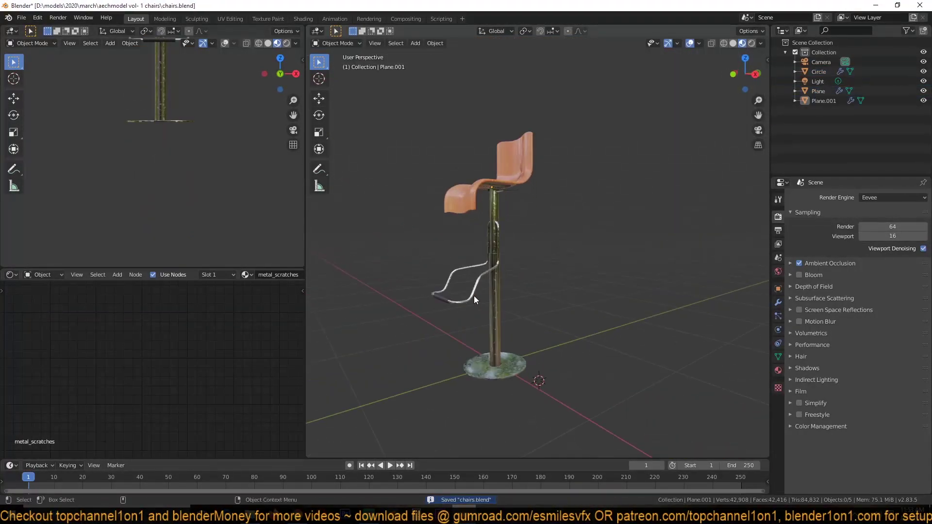
key("Tab")
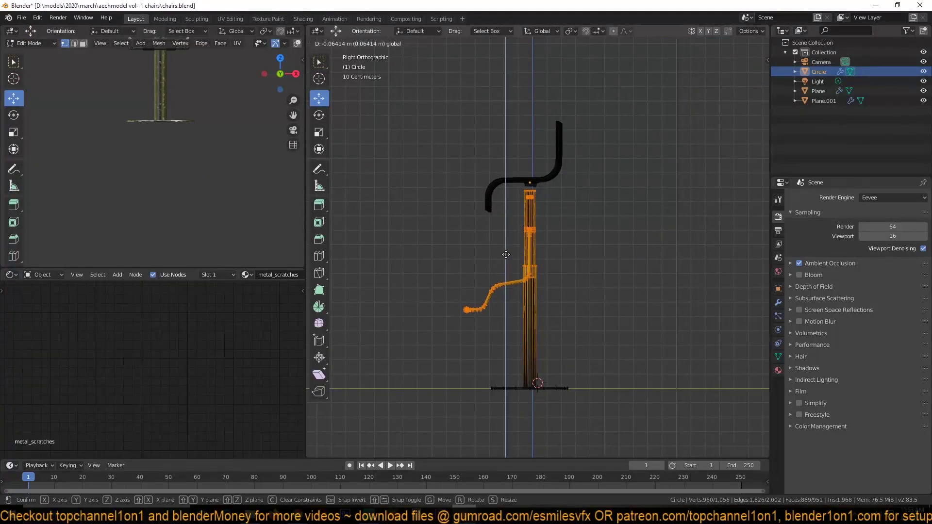
left_click(506, 255)
key("Tab")
left_click(541, 184)
key("z")
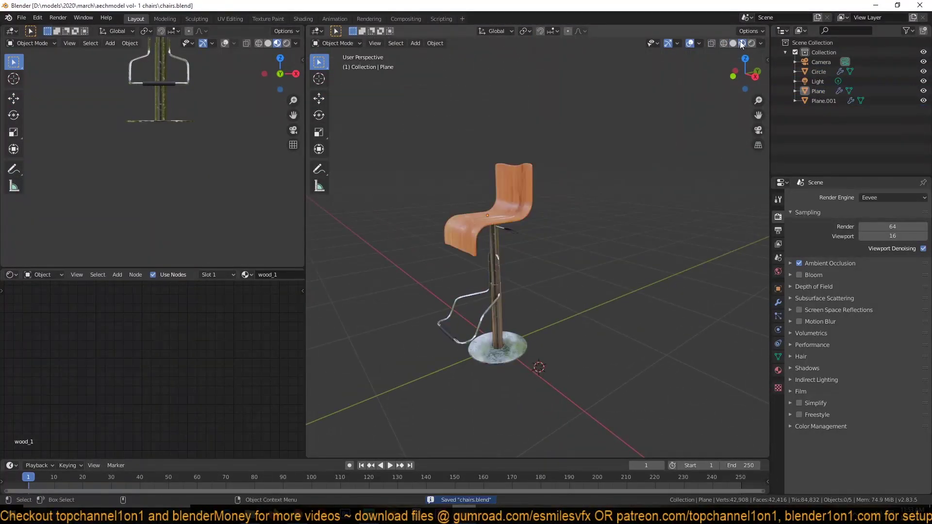
Step: In top view, duplicate all stool parts and place the copy beside the original
key("KP_7")
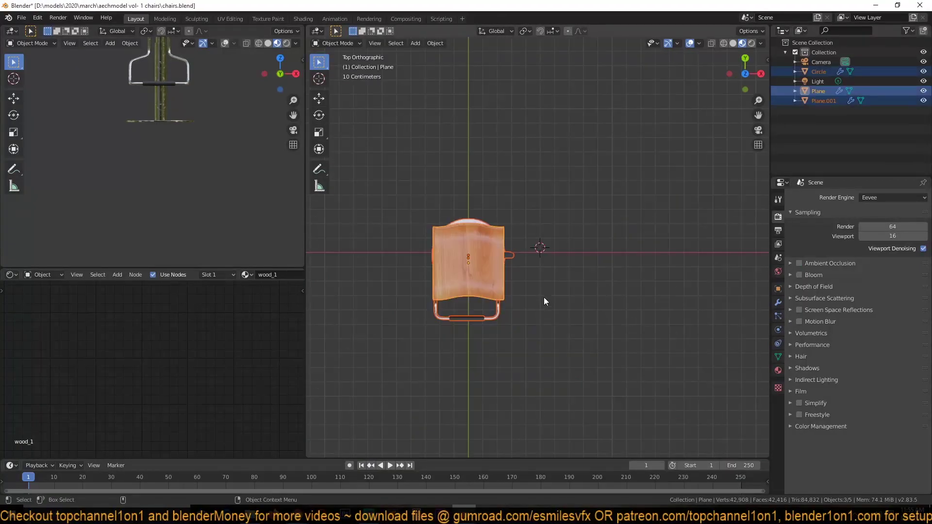
key("shift+d")
left_click(415, 290)
middle_click_drag(415, 290, 465, 240)
scroll(553, 275, "up", 3)
Step: Delete the copied wooden seat from the second stool
key("ctrl+s")
scroll(434, 269, "down", 3)
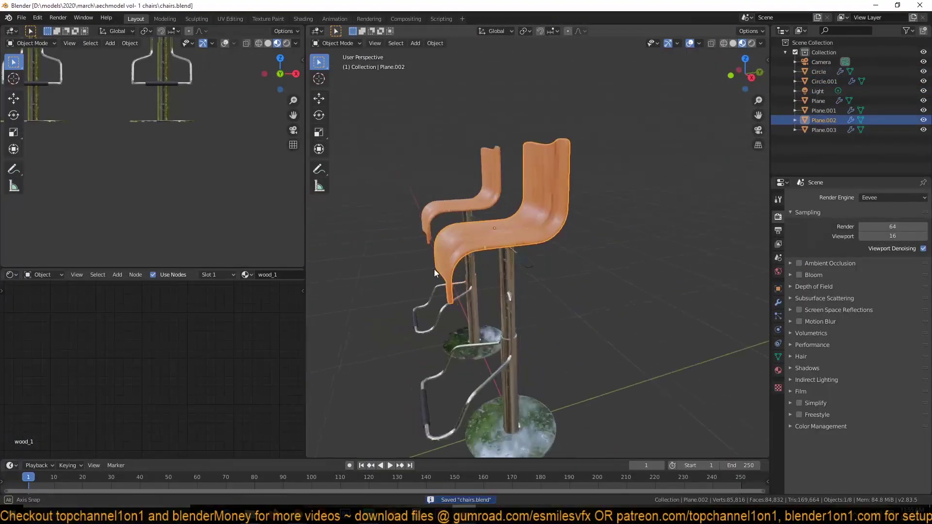
scroll(526, 263, "up", 4)
scroll(377, 295, "down", 4)
key("KP_7")
left_click(502, 274)
key("Delete")
Step: Add a circle mesh as a thick smooth disc seat with the plastic material
key("shift+a")
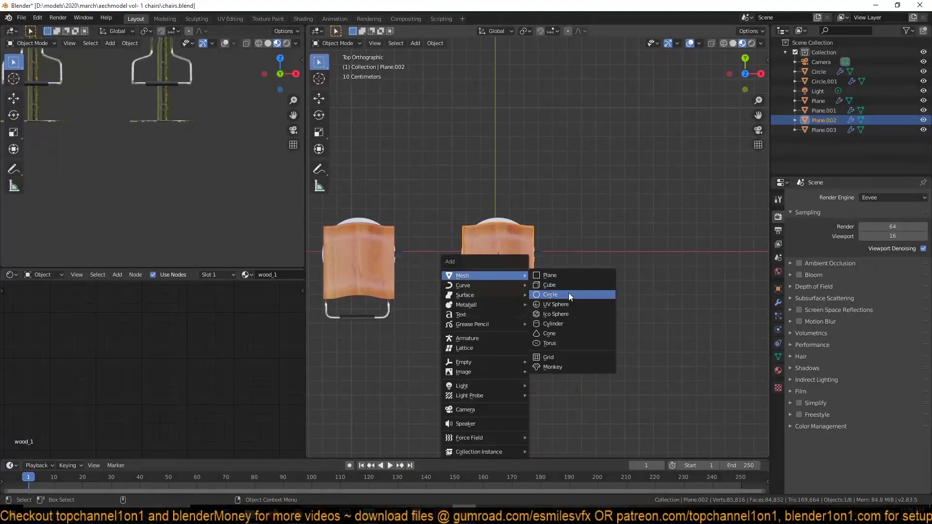
left_click(569, 293)
mouse_move(569, 293)
middle_mouse_down()
mouse_move(566, 250)
mouse_move(642, 276)
middle_mouse_up()
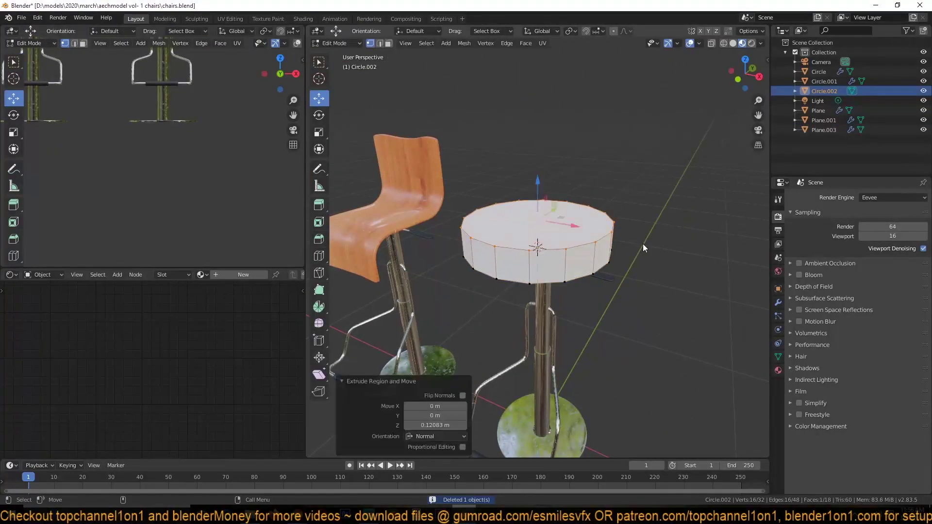
key("ctrl+2")
left_click(778, 370)
key("ctrl+s")
left_click(794, 239)
left_click(812, 281)
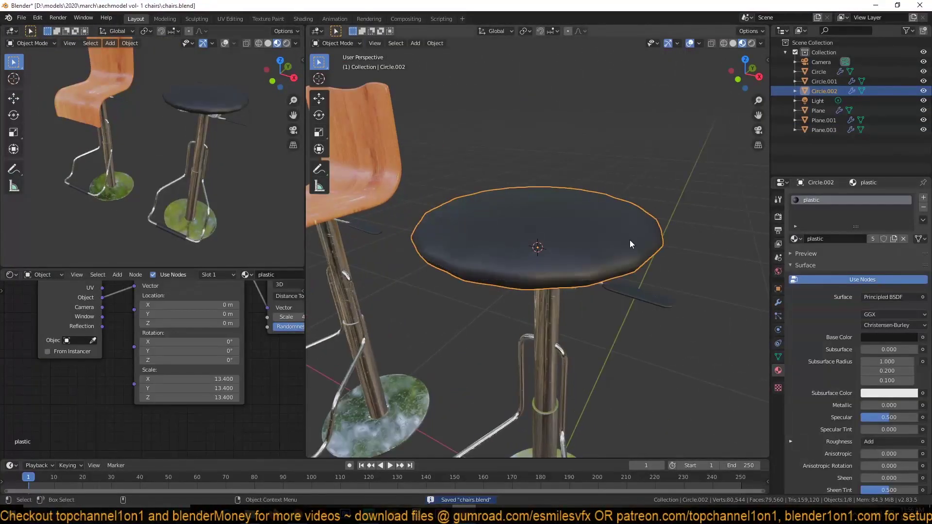
Step: Bevel the seat's top edge and apply its scale
key("Tab")
key("ctrl+b")
scroll(693, 304, "up", 3)
left_click(694, 304)
key("Tab")
scroll(502, 273, "up", 3)
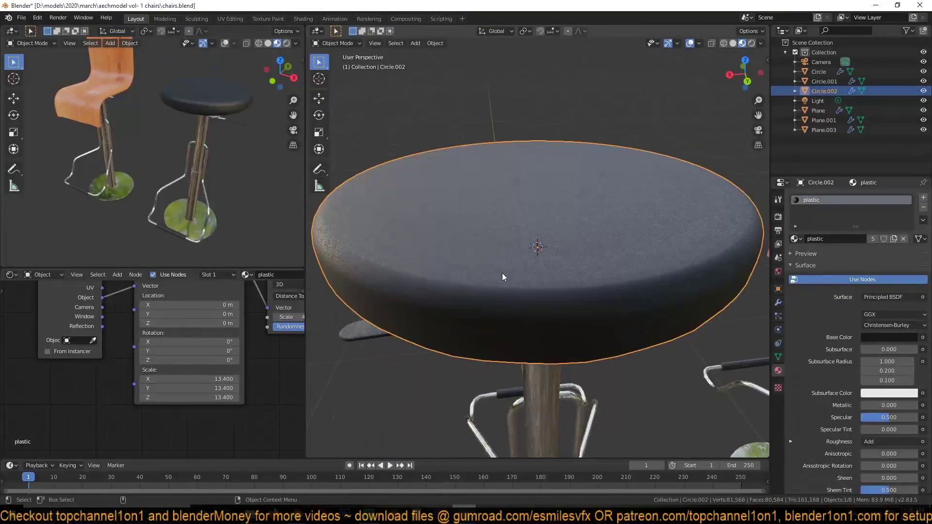
key("ctrl+a")
left_click(777, 217)
middle_click_drag(778, 217, 659, 242)
Step: Replace the seat's top face with a grid fill
key("Tab")
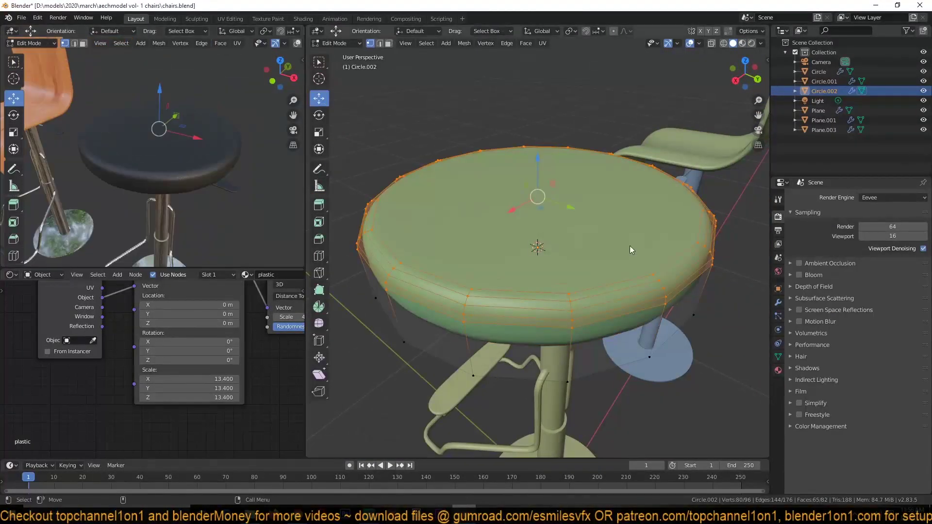
left_click(570, 197)
key("KP_7")
right_click(555, 262)
key("F3")
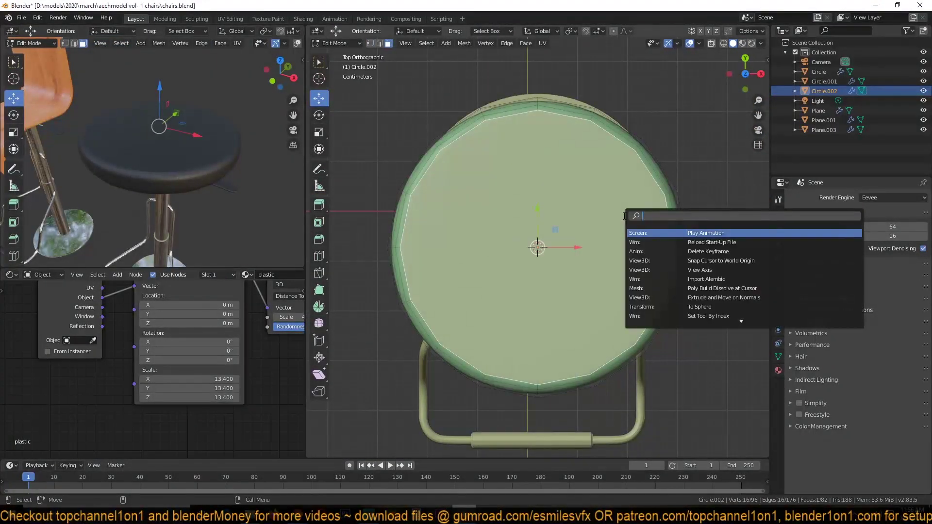
type("grid")
key("Return")
Step: Raise the centre of the seat top with proportional editing to dome the cushion
key("F3")
key("Return")
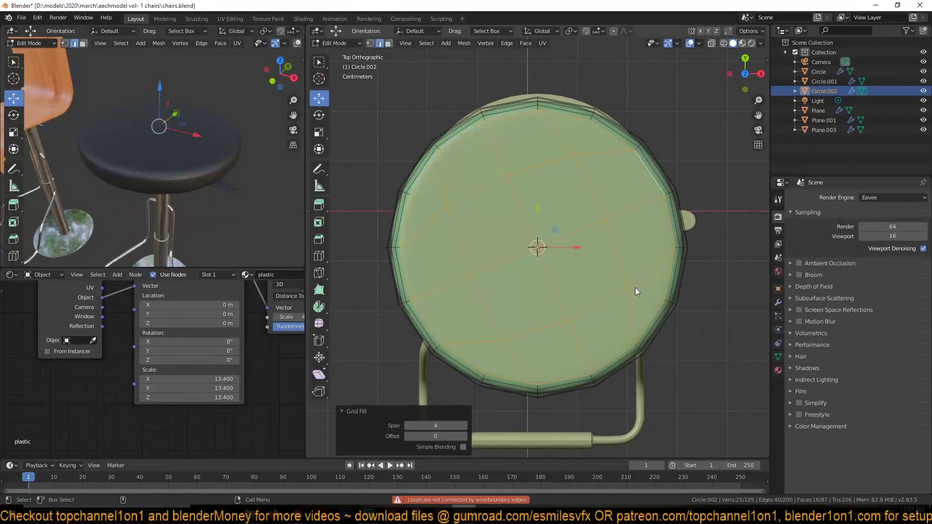
middle_click_drag(635, 287, 537, 200)
key("1")
left_click(537, 199)
key("o")
key("KP_1")
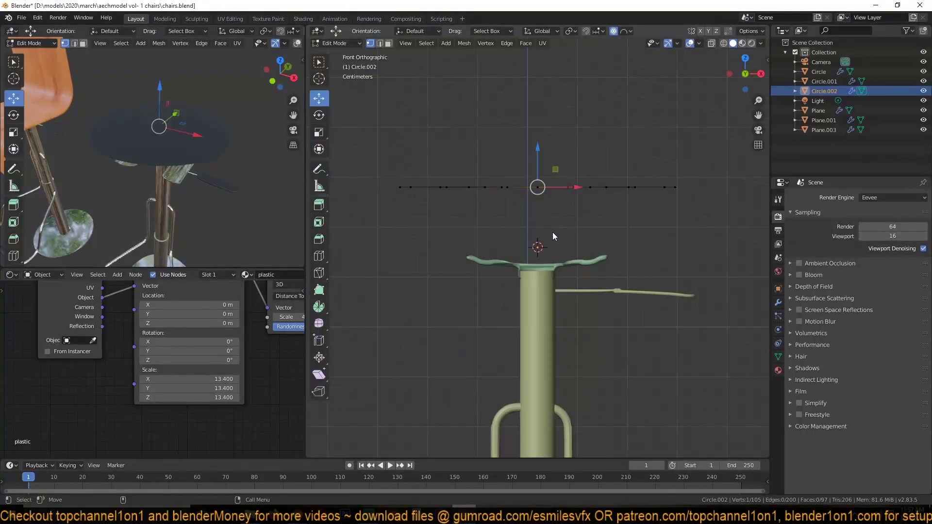
key("Escape")
key("shift+z")
key("o")
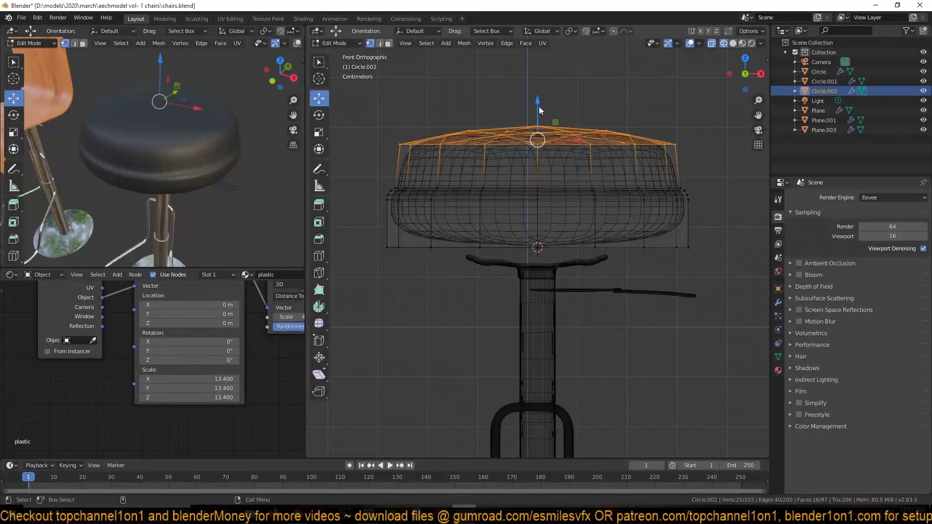
key("g")
left_click(564, 103)
Step: Scale the cushion's middle edge loop slightly inward
key("s")
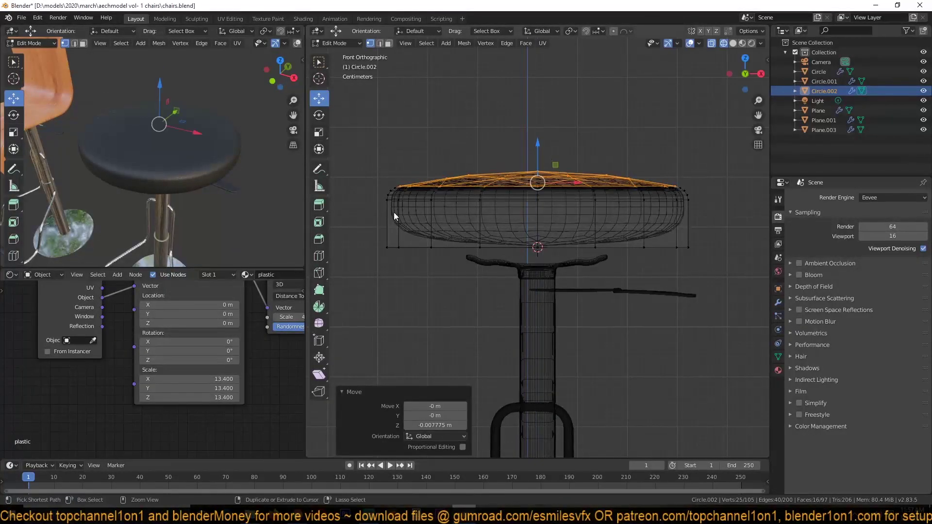
left_click(476, 228, "alt")
key("shift+z")
middle_click_drag(476, 228, 607, 243)
key("s")
left_click(631, 243)
scroll(683, 240, "down", 3)
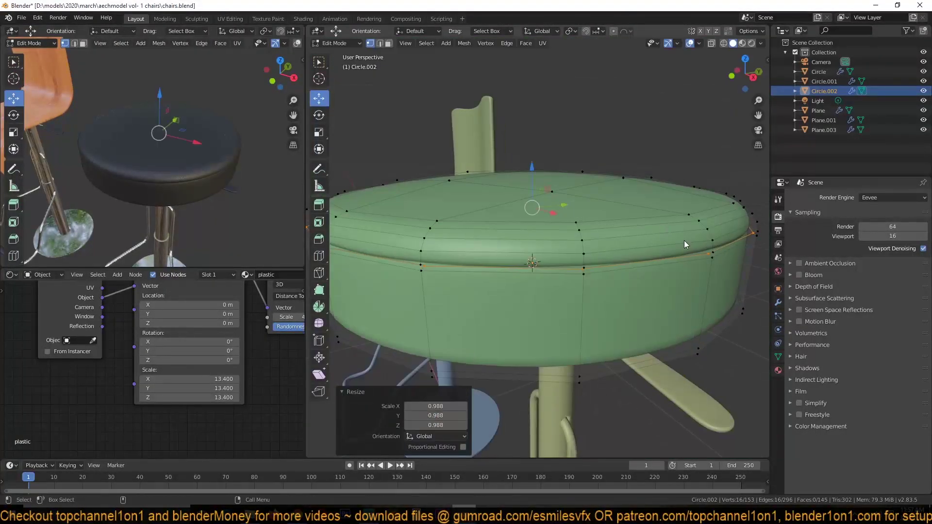
Step: Add a loop cut around the side of the seat
key("ctrl+r")
left_click(639, 239)
scroll(636, 290, "down", 4)
scroll(569, 200, "up", 3)
mouse_move(636, 289)
middle_mouse_down()
mouse_move(569, 199)
mouse_move(580, 295)
middle_mouse_up()
key("e")
left_click(555, 217)
key("f")
Step: Add another loop around the seat's middle and scale it slightly outward
key("3")
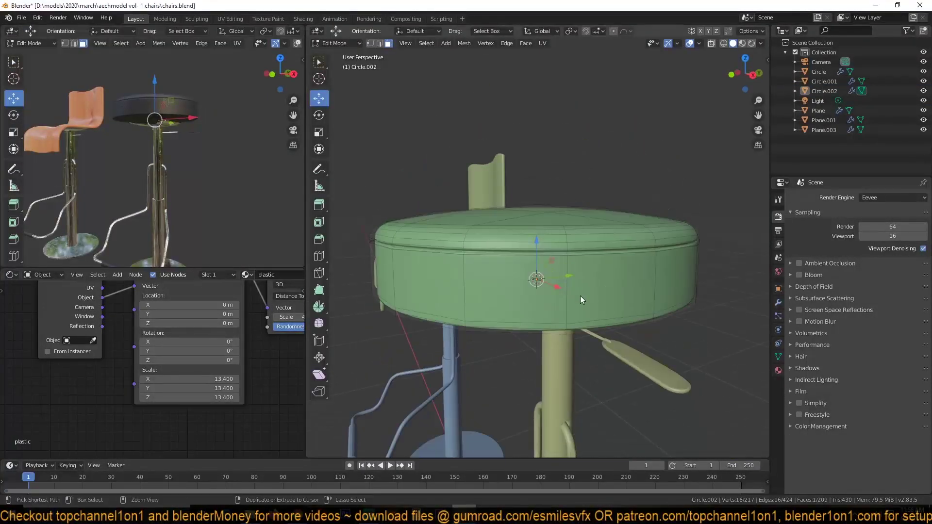
key("ctrl+r")
left_click(580, 295)
key("s")
left_click(677, 295)
left_click(733, 309)
Step: Inset the seat's bottom face to form a rim, then hide it
key("3")
middle_click_drag(733, 308, 537, 214)
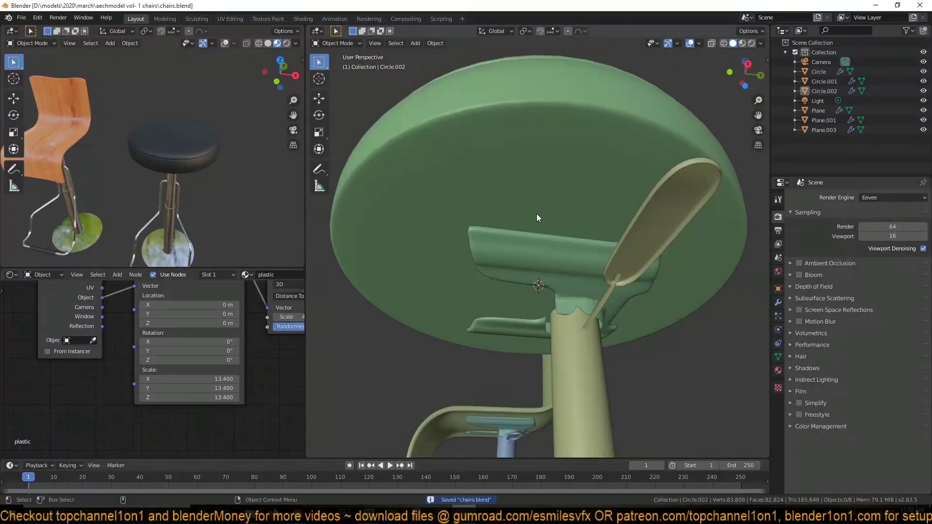
left_click(491, 176)
key("i")
left_click(636, 122)
key("h")
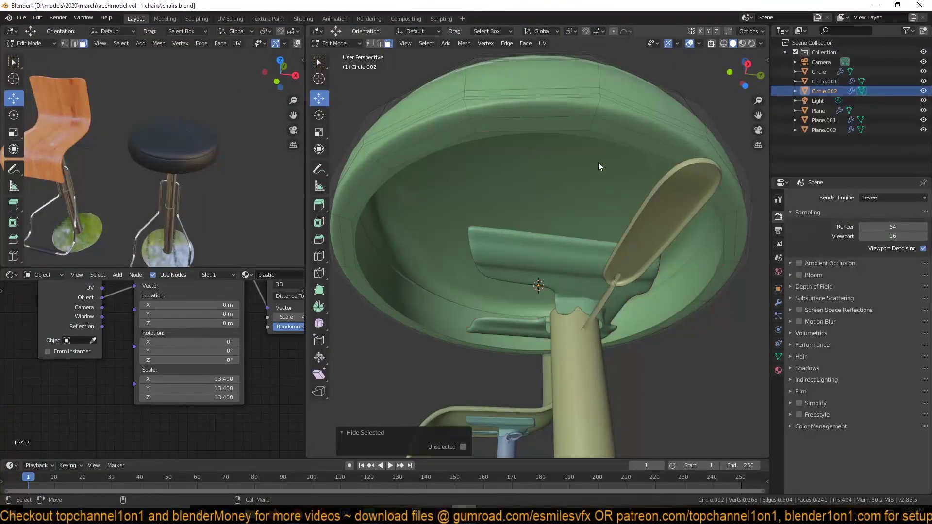
Step: Round the inner area with To Sphere and jitter it vertically using random falloff
key("shift+alt+s")
type("1")
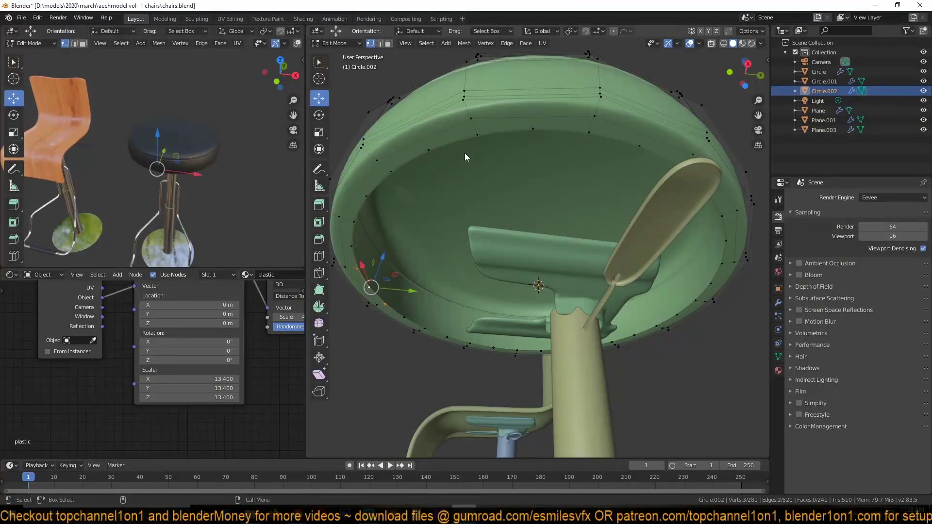
type("1")
mouse_move(636, 221)
middle_mouse_down()
mouse_move(517, 167)
mouse_move(694, 363)
middle_mouse_up()
left_click(599, 143)
middle_click_drag(599, 143, 587, 178)
key("g")
key("z")
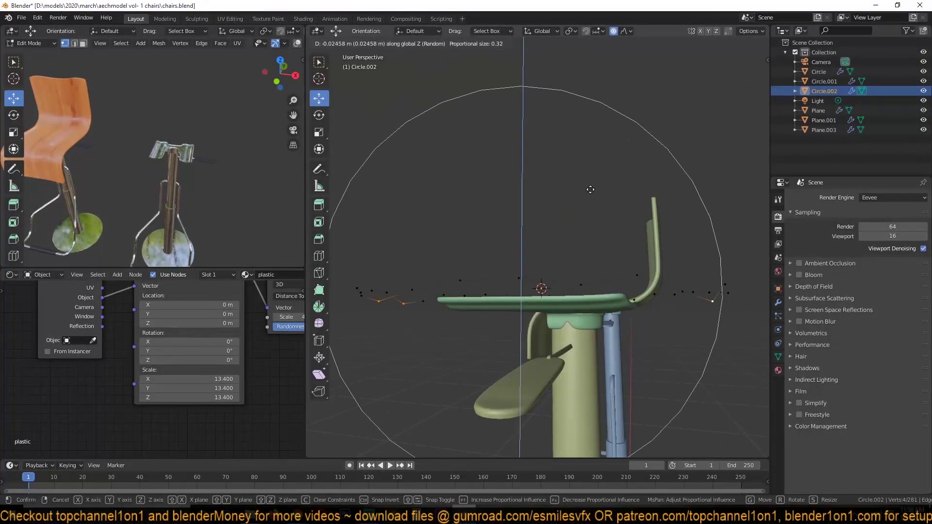
left_click(590, 189)
Step: Reveal the hidden bottom face with Alt+H and nudge an underside vertex randomly
key("KP_7")
left_click(673, 266)
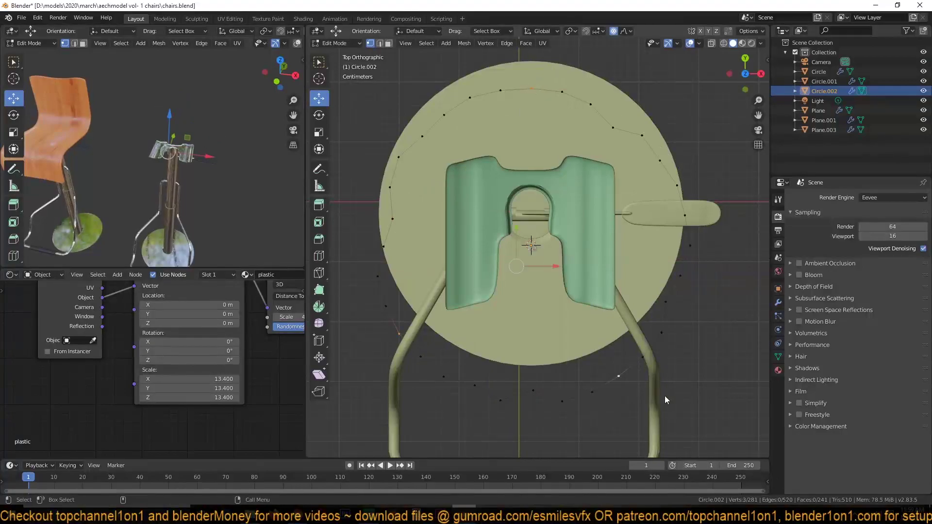
left_click(647, 389)
mouse_move(642, 375)
middle_mouse_down()
mouse_move(662, 208)
mouse_move(645, 208)
middle_mouse_up()
key("alt+h")
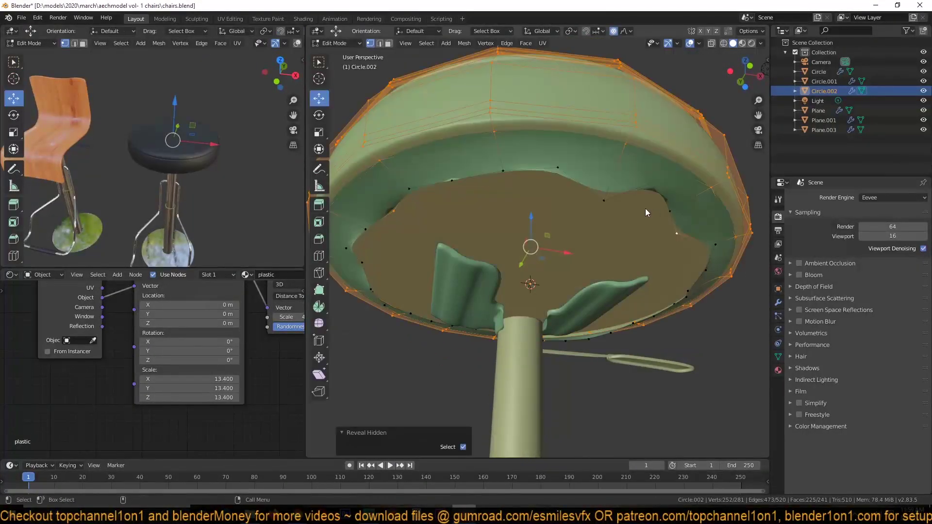
key("shift+z")
key("shift+z")
left_click(638, 178)
key("g")
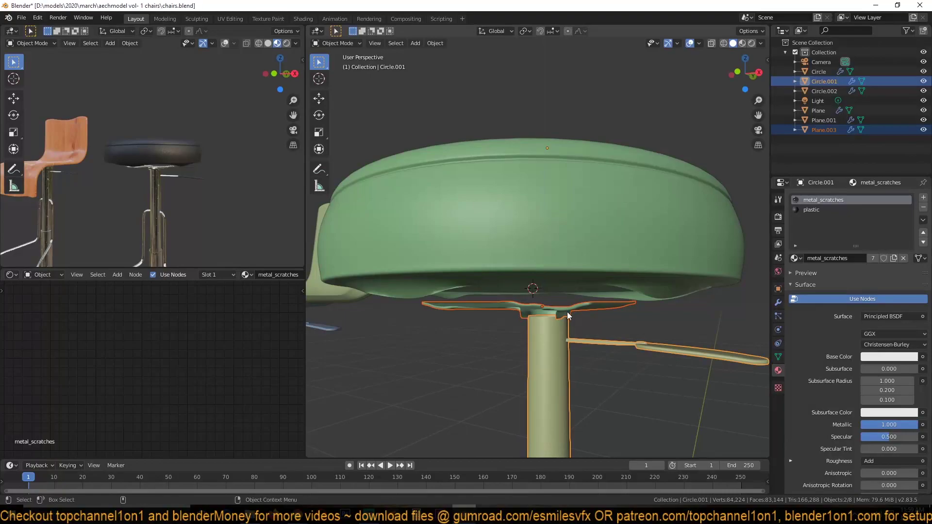
middle_click_drag(335, 208, 413, 232)
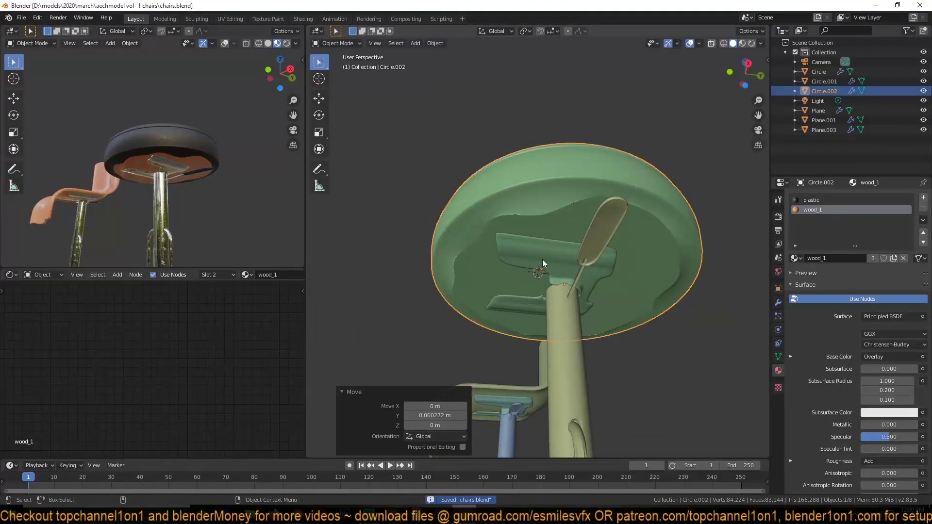
Step: Add a Mirror modifier to the mounting plate Plane.003
left_click(778, 303)
left_click(858, 198)
left_click(743, 279)
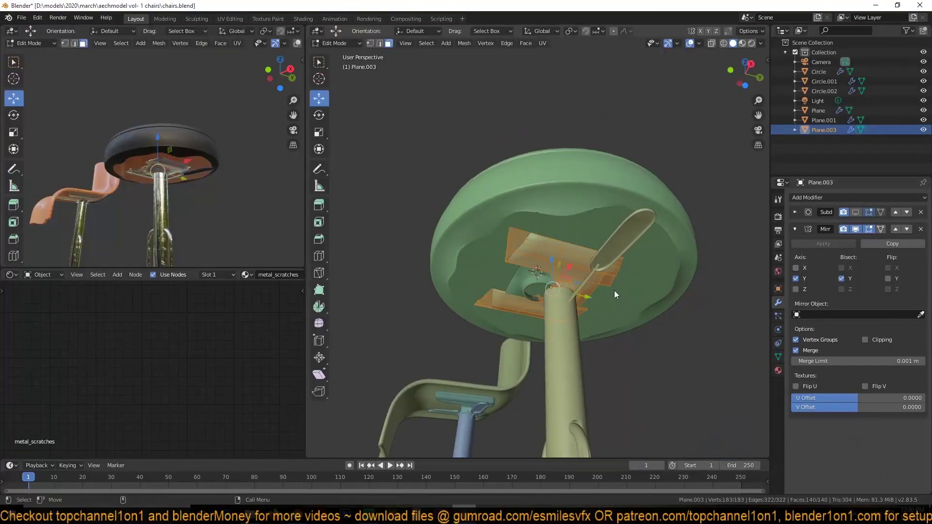
left_click(579, 294)
key("Tab")
mouse_move(580, 294)
middle_mouse_down()
mouse_move(544, 239)
mouse_move(604, 321)
mouse_move(555, 313)
mouse_move(551, 259)
middle_mouse_up()
Step: Isolate the mounting plate in local view and enter Edit Mode
key("Tab")
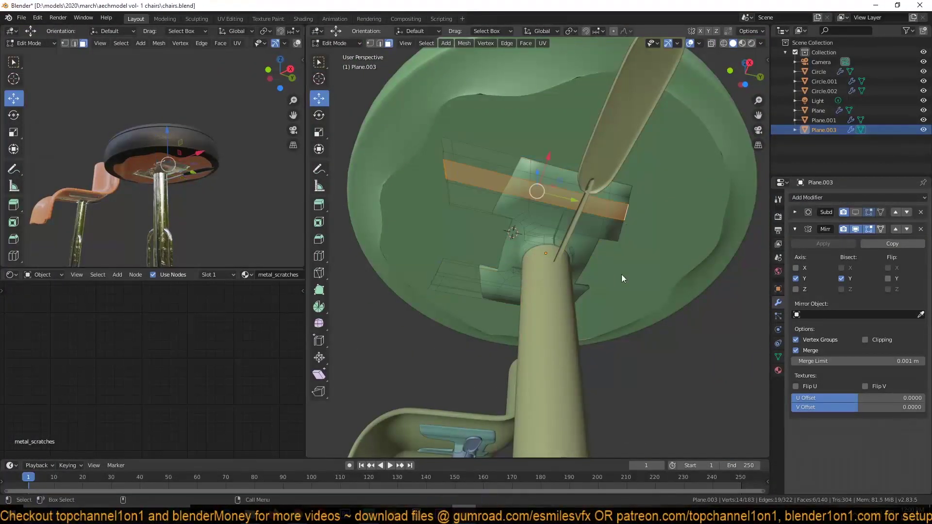
middle_click_drag(621, 275, 630, 234)
mouse_move(576, 167)
middle_mouse_down()
mouse_move(611, 278)
mouse_move(552, 217)
middle_mouse_up()
key("Tab")
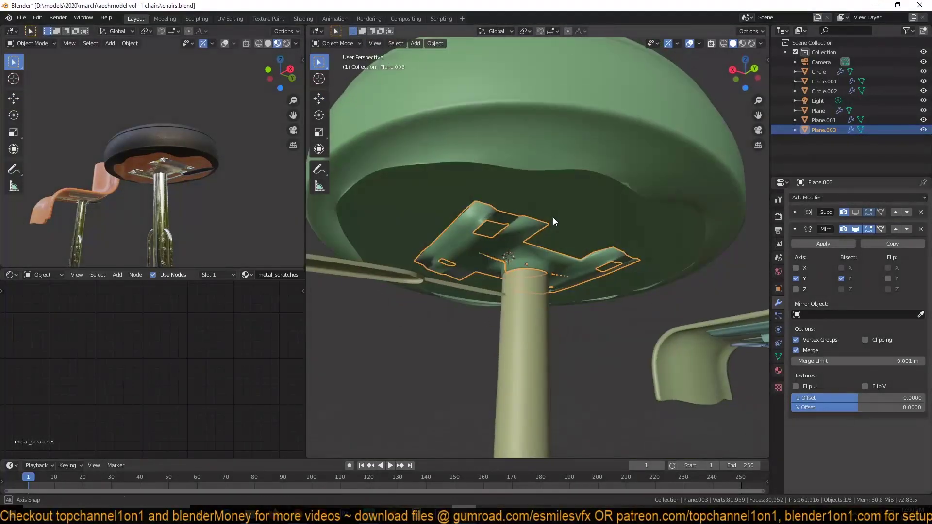
key("Tab")
middle_click_drag(598, 259, 575, 249)
key("Tab")
key("KP_Divide")
key("Tab")
mouse_move(555, 362)
middle_mouse_down()
mouse_move(613, 324)
mouse_move(843, 228)
mouse_move(645, 275)
mouse_move(572, 336)
middle_mouse_up()
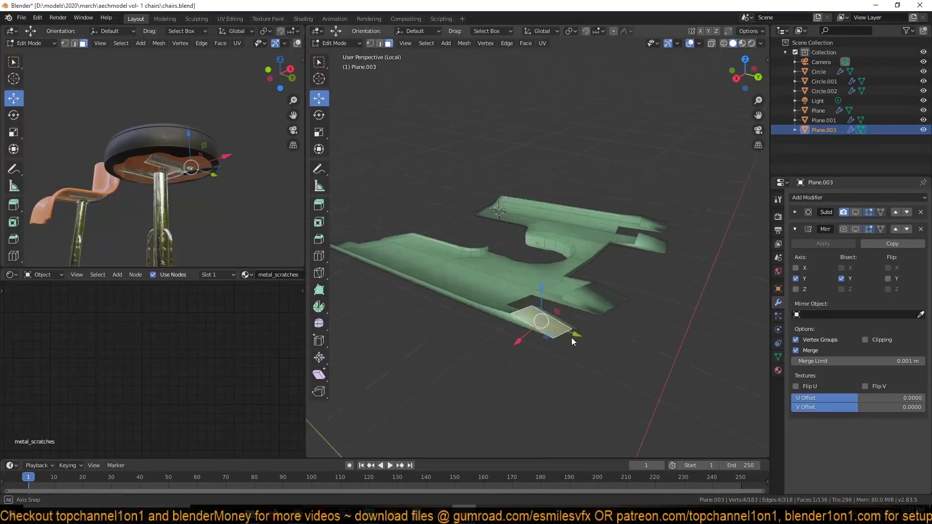
Step: Delete the unwanted half of the plate from the side view
key("KP_3")
key("1")
key("shift+z")
key("shift+z")
key("x")
mouse_move(605, 273)
middle_mouse_down()
mouse_move(580, 257)
mouse_move(416, 322)
middle_mouse_up()
left_click(579, 257)
key("3")
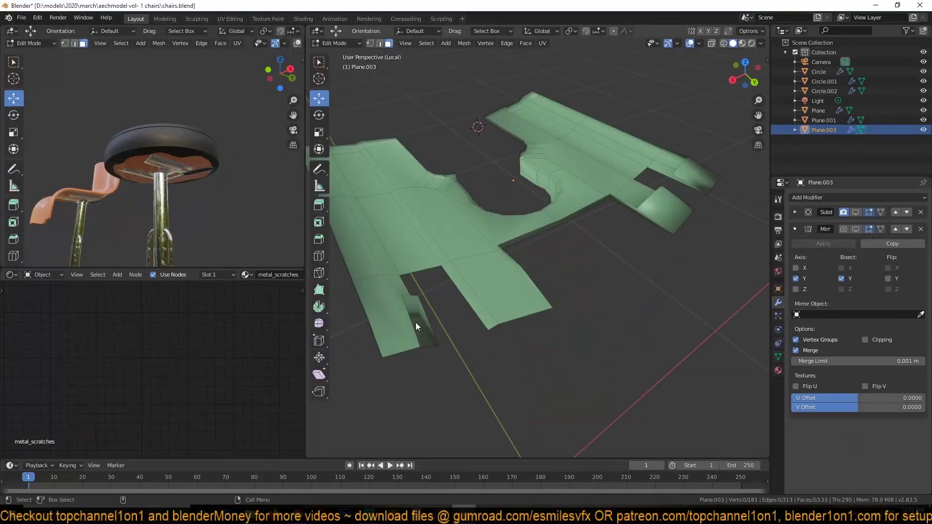
mouse_move(677, 198)
middle_mouse_down()
mouse_move(592, 167)
mouse_move(673, 269)
middle_mouse_up()
Step: Move the Mirror modifier above Subdivision and enable Clipping
key("Tab")
key("ctrl+s")
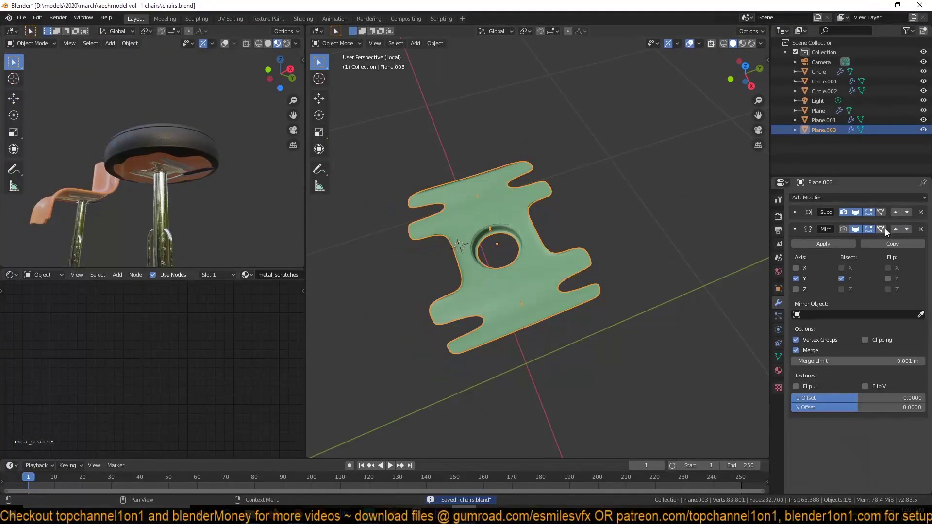
left_click(895, 229)
left_click(865, 322)
Step: Fix the vertices along the mirror seam near the central hole
key("Tab")
key("KP_7")
key("shift+z")
left_click_drag(401, 314, 645, 336)
key("shift+z")
key("KP_Decimal")
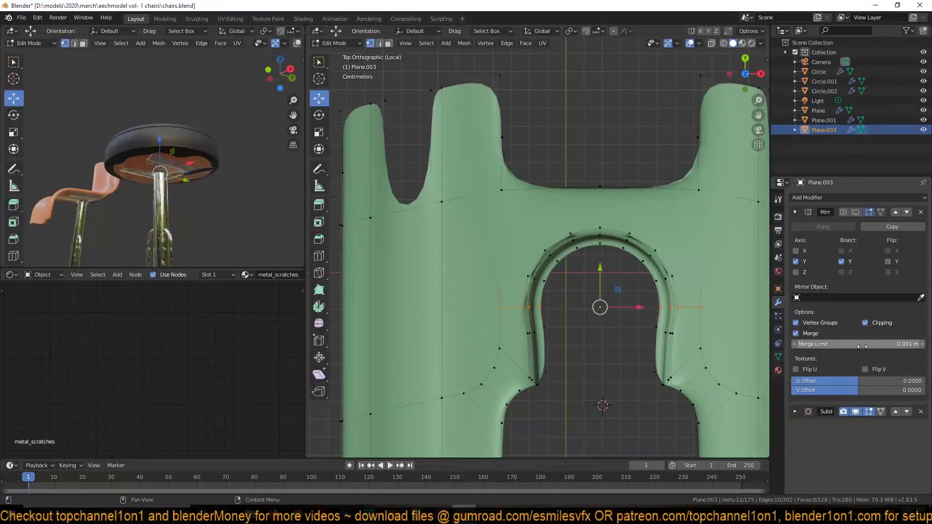
left_click(627, 222)
mouse_move(627, 222)
middle_mouse_down()
mouse_move(435, 267)
mouse_move(568, 310)
mouse_move(563, 277)
mouse_move(503, 324)
middle_mouse_up()
Step: Apply the Mirror modifier on the plate and save
key("Tab")
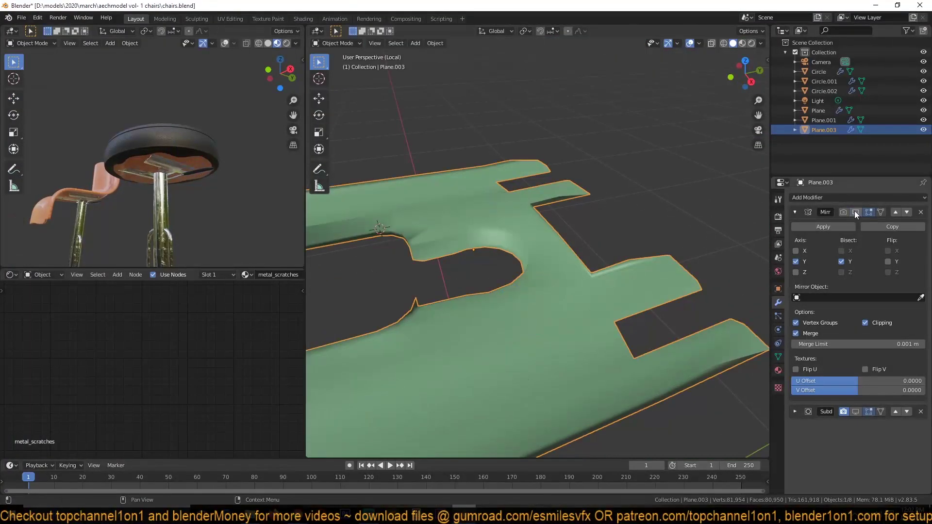
left_click(855, 212)
scroll(597, 330, "down", 3)
left_click(823, 227)
key("Tab")
key("ctrl+s")
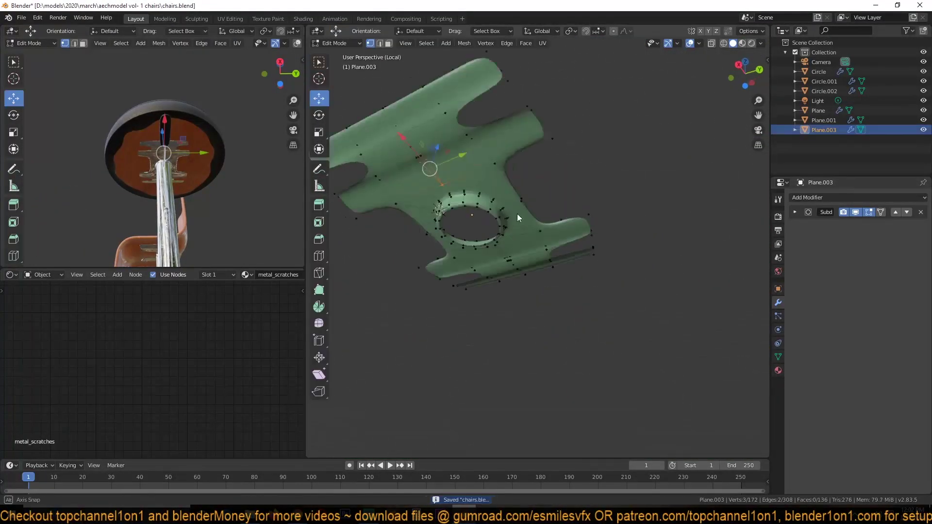
Step: Exit local view, deselect everything and save chairs.blend
key("Tab")
key("Tab")
key("Tab")
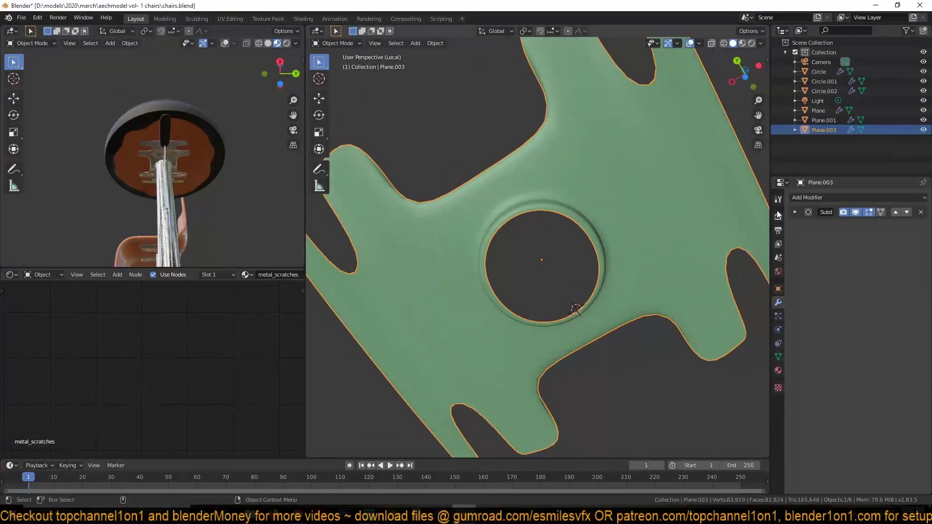
key("KP_Divide")
key("alt+a")
middle_click_drag(185, 161, 219, 192)
key("ctrl+s")
scroll(228, 202, "down", 2)
scroll(537, 249, "down", 3)
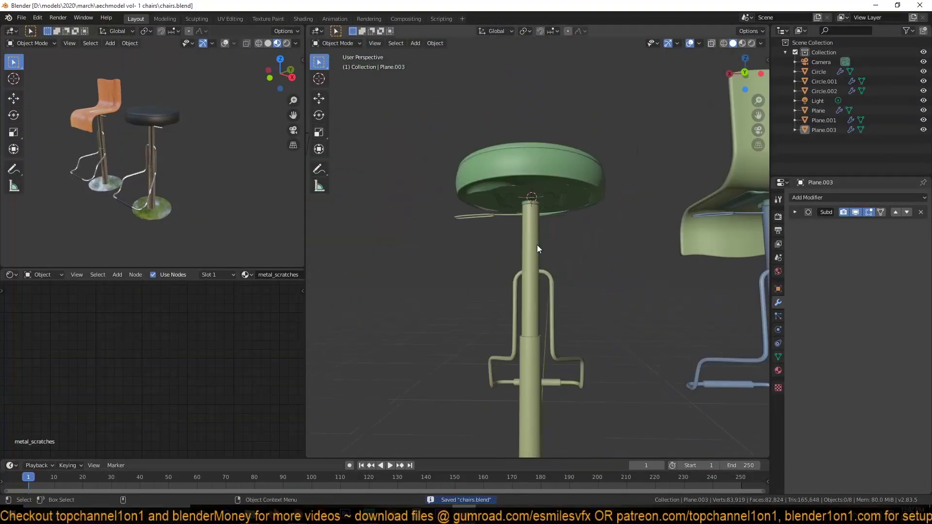
key("KP_7")
Step: Add a smaller plane beside the cushion stool and assign it the metal_scratches material
middle_click_drag(612, 314, 485, 287)
key("KP_7")
key("shift+a")
left_click(510, 301)
key("s")
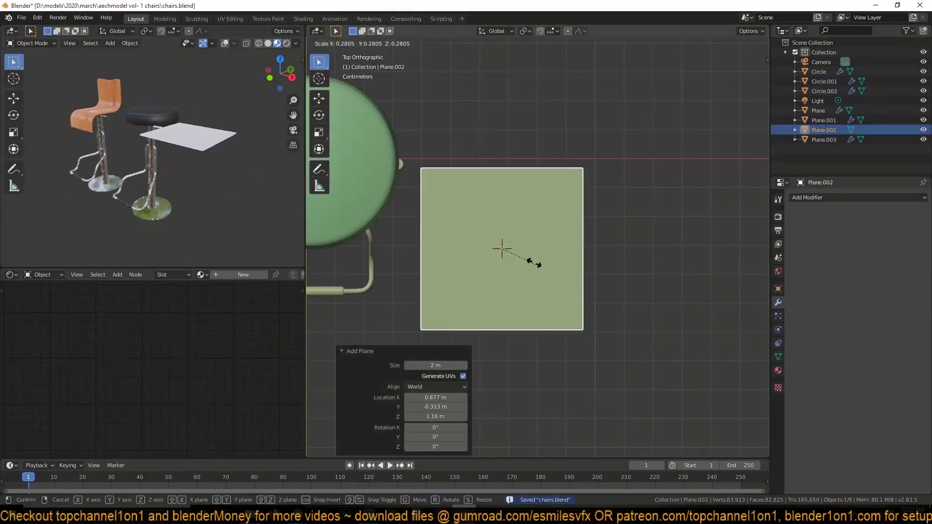
left_click(538, 265)
left_click(778, 370)
left_click(825, 252)
Step: Bevel the plane's corners and extrude it into a thick square base plate
middle_click_drag(488, 232, 543, 220)
key("Tab")
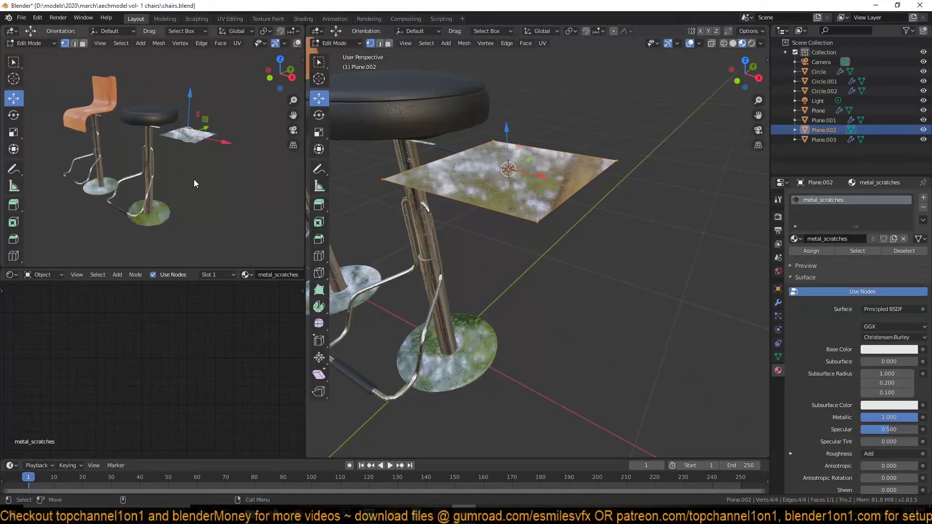
scroll(194, 183, "up", 3)
key("ctrl+shift+b")
left_click(582, 251)
key("e")
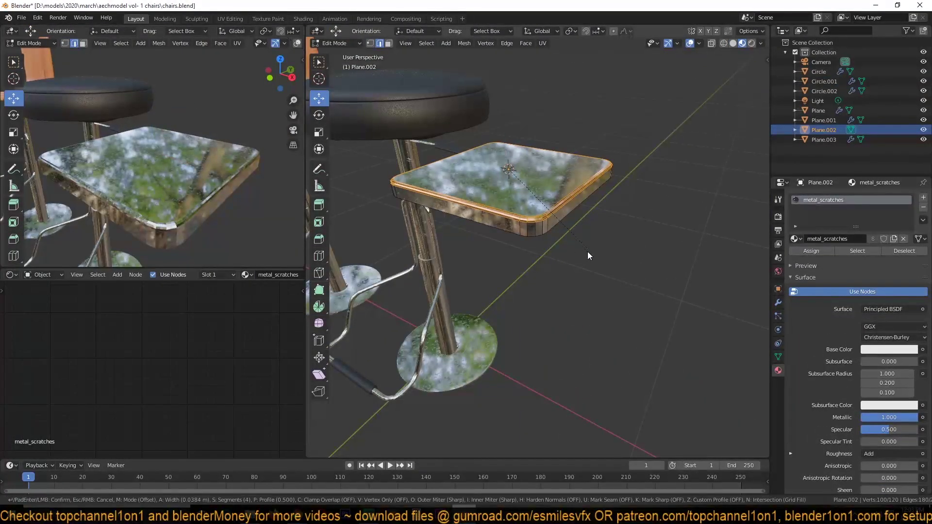
left_click(587, 256)
key("Tab")
Step: Join the square base plate onto the stool leg (Circle.001) with Ctrl+J
left_click(463, 371)
key("Tab")
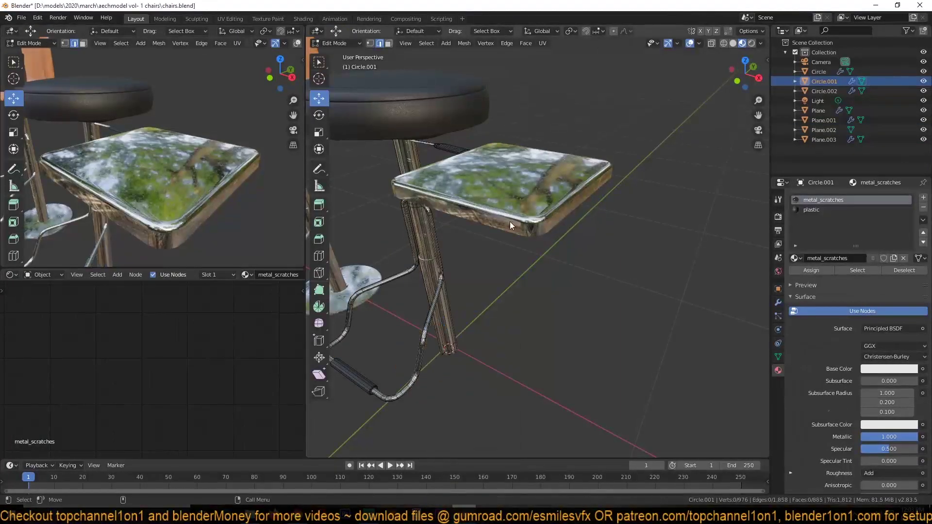
key("Tab")
scroll(522, 333, "down", 5)
key("ctrl+j")
left_click(377, 289)
key("ctrl+s")
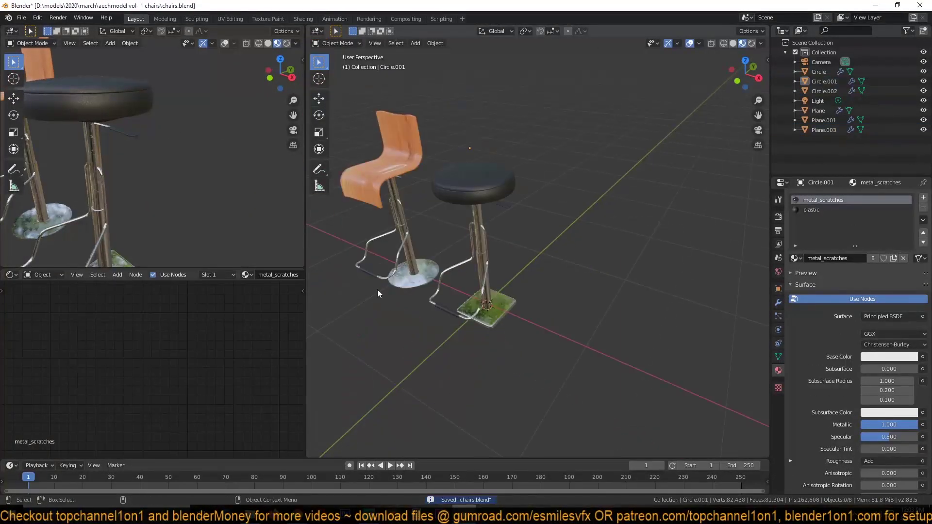
Step: Switch to top view and begin adding a Bezier Circle for the footrest ring
key("KP_1")
left_click(511, 263)
middle_click_drag(511, 263, 544, 318)
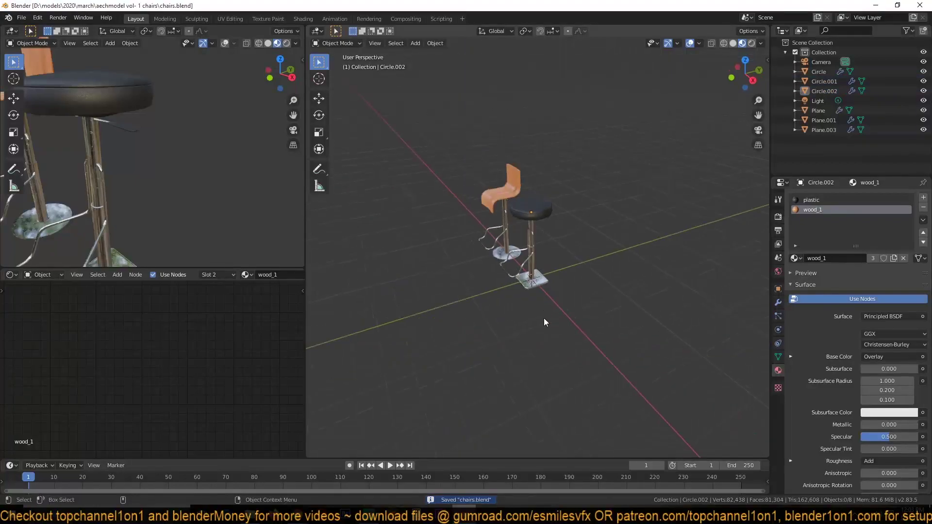
key("KP_7")
key("shift+a")
Step: Scale the Bezier Circle into a ring with a 0.031 m round bevel and metal_scratches material
left_click(541, 295)
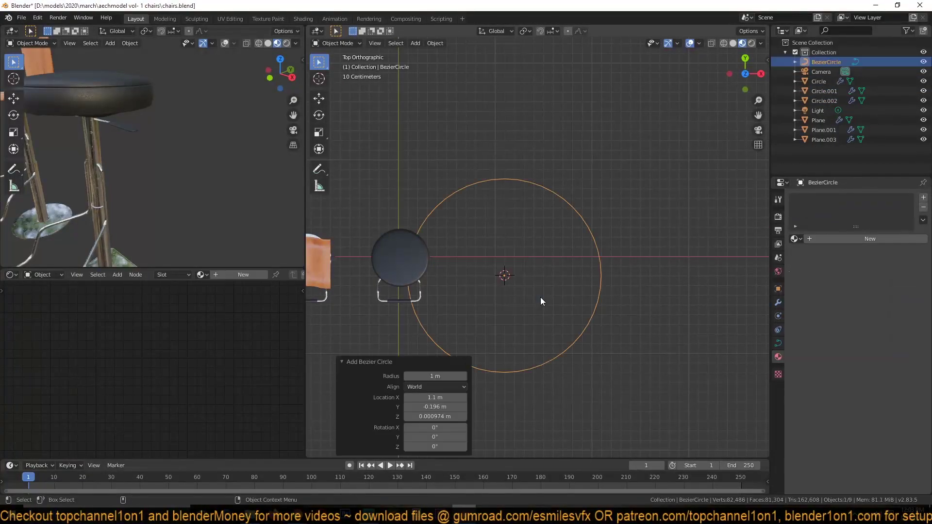
key("s")
left_click(516, 283)
key("ctrl+s")
left_click(778, 343)
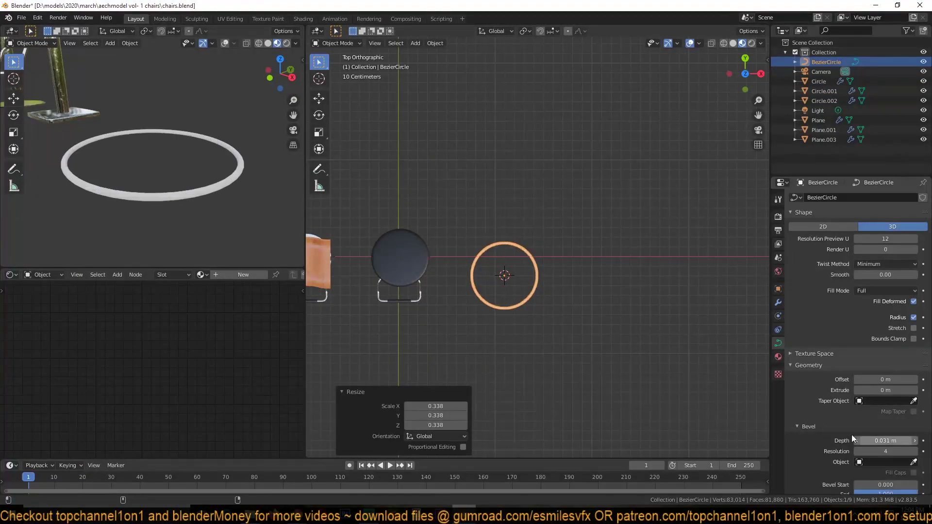
left_click(778, 357)
left_click(796, 239)
left_click(809, 263)
scroll(623, 278, "up", 5)
Step: Add a circle mesh at the ring's centre, scale it flat and extrude it into a cylinder
key("Tab")
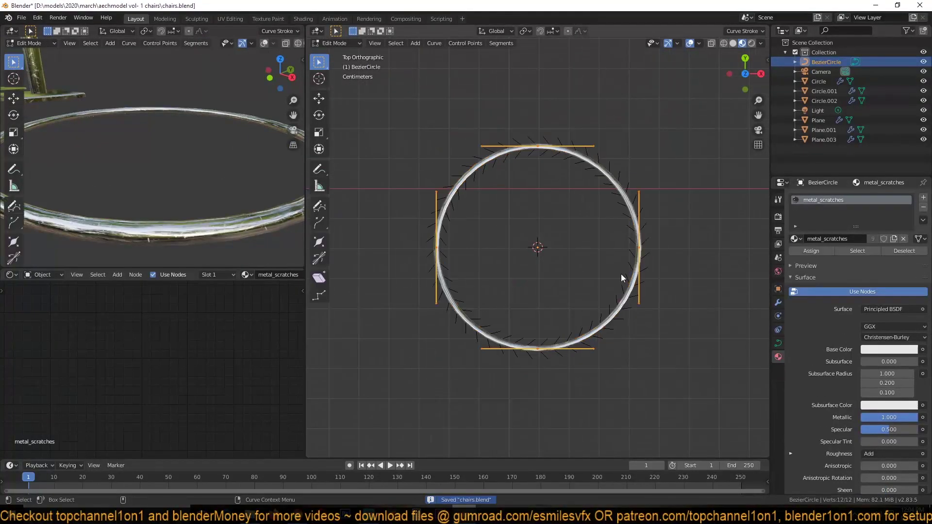
key("Escape")
key("Tab")
key("shift+a")
left_click(578, 281)
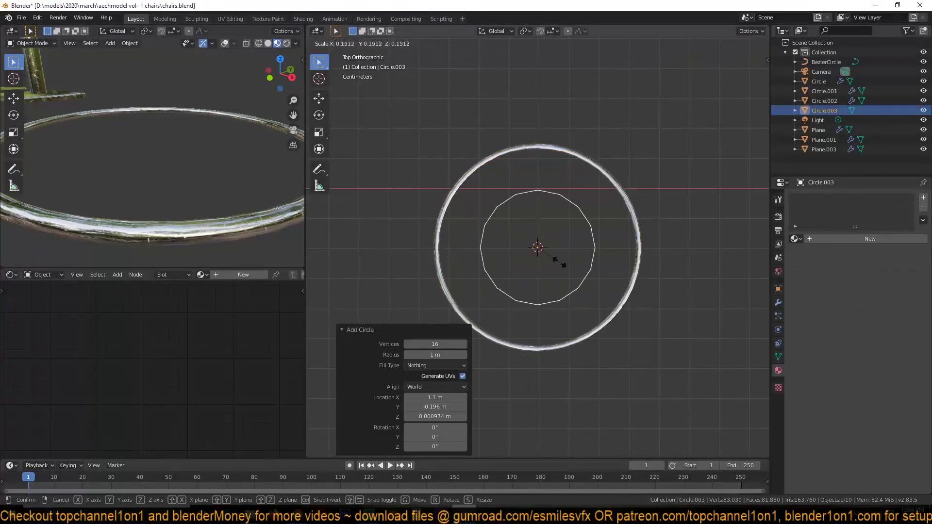
middle_click_drag(534, 252, 541, 232)
key("e")
Step: Apply metal_scratches to the cylinder column and save the file
key("Tab")
left_click(796, 239)
left_click(804, 275)
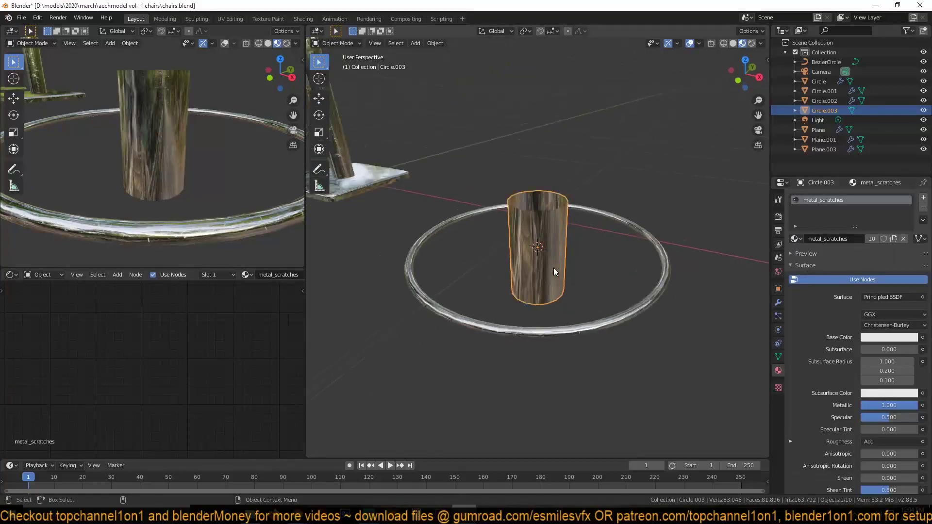
scroll(543, 261, "up", 3)
middle_click_drag(553, 267, 491, 257)
key("ctrl+s")
Step: Duplicate the column's circle in top view and shrink it flat to spoke thickness
left_click(543, 261)
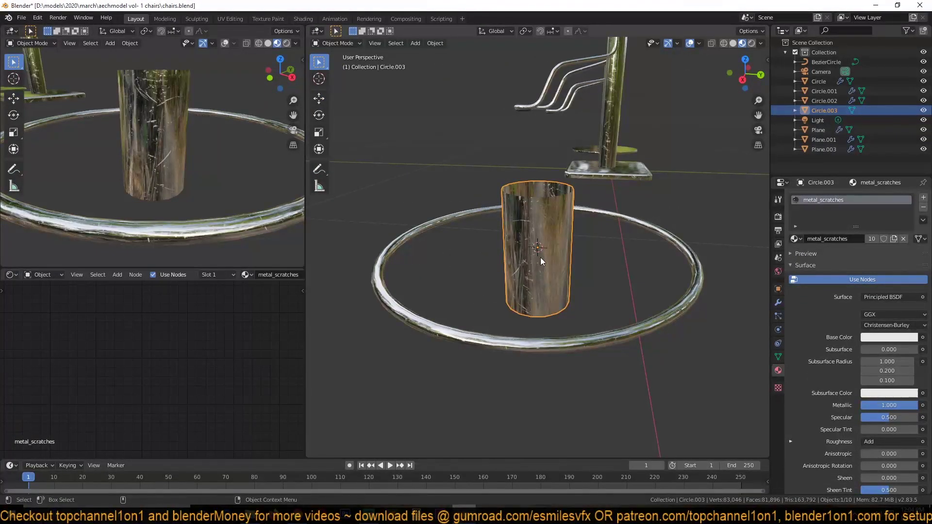
key("Tab")
key("KP_7")
key("shift+d")
key("Escape")
key("s")
key("shift+z")
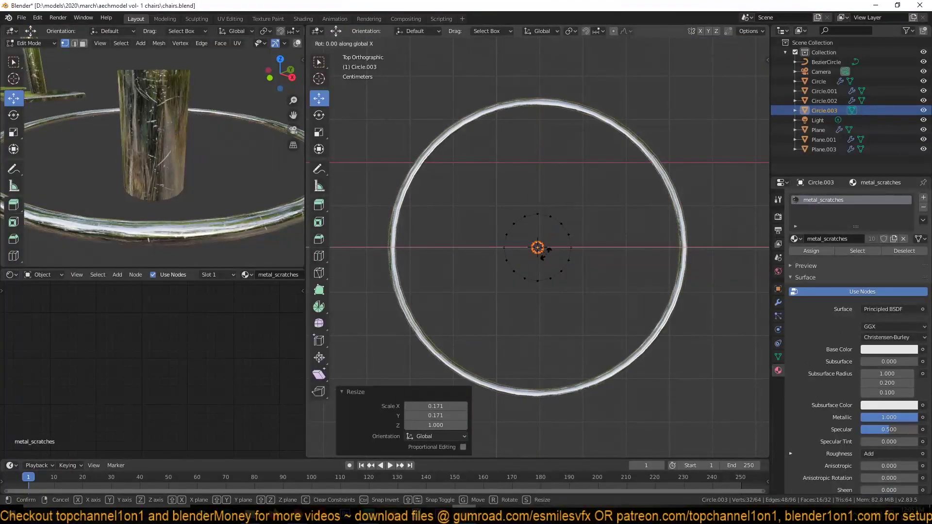
Step: Extrude the small circle out to the ring as a spoke and boolean-fuse it into the column
left_click(543, 353)
middle_click_drag(543, 353, 558, 282)
key("a")
key("ctrl+f")
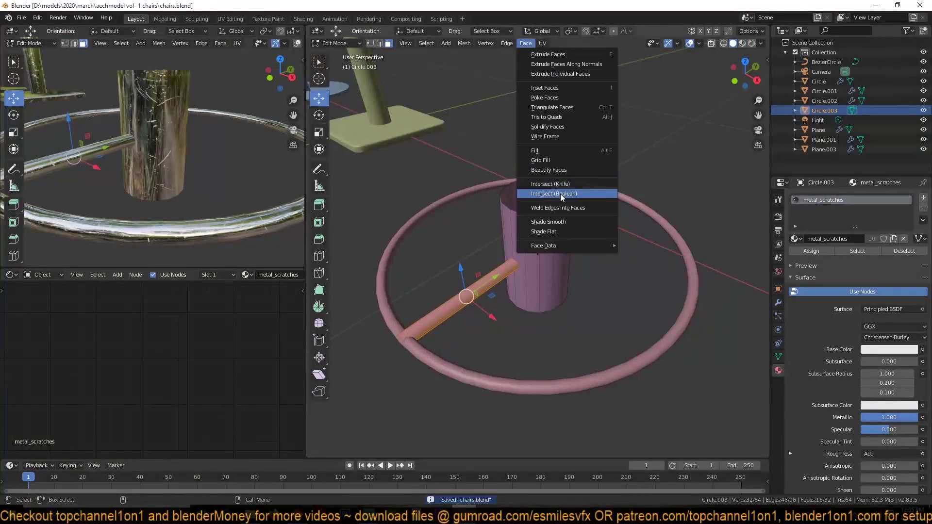
left_click(561, 192)
scroll(566, 308, "up", 5)
Step: Add a loop cut and tidy the column-spoke junction, then return to object mode
middle_click_drag(560, 317, 480, 390)
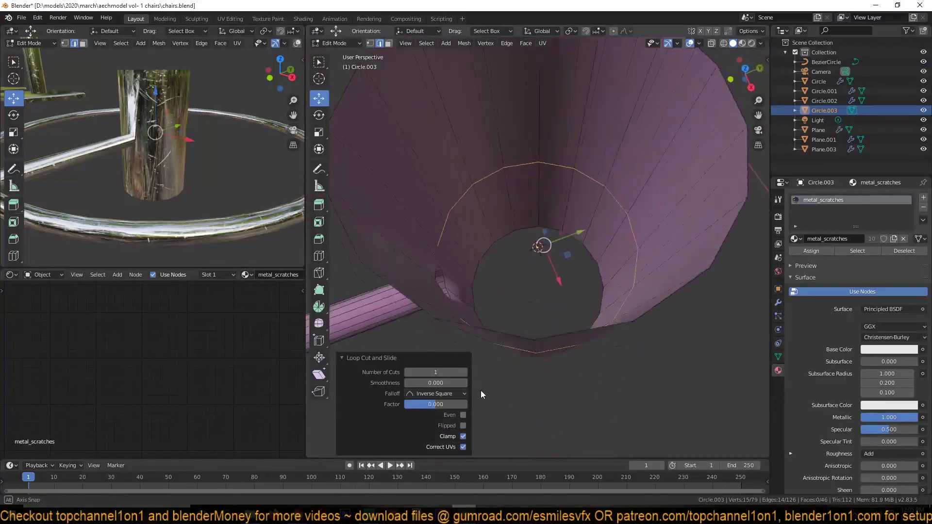
key("1")
left_click(532, 282)
key("j")
middle_click_drag(624, 290, 529, 267)
scroll(558, 238, "down", 4)
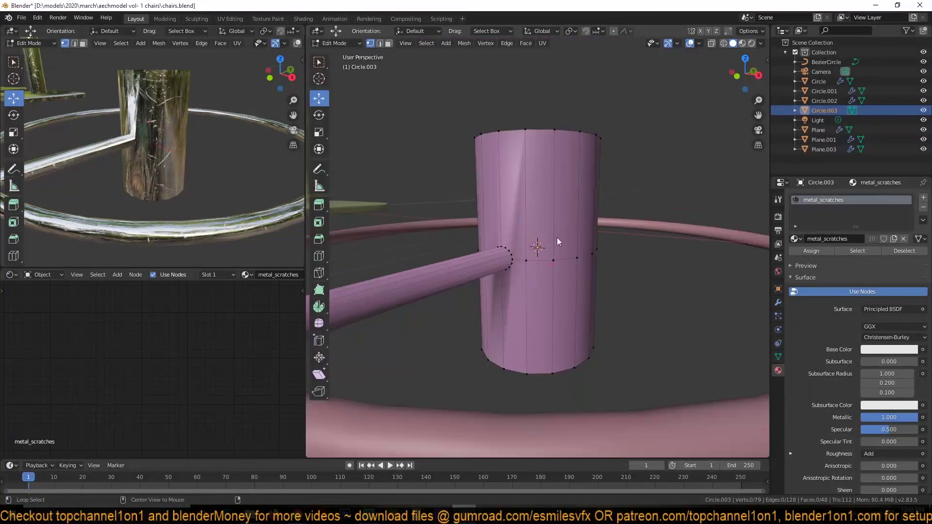
key("2")
scroll(590, 298, "up", 4)
mouse_move(590, 298)
middle_mouse_down()
mouse_move(528, 229)
mouse_move(529, 270)
middle_mouse_up()
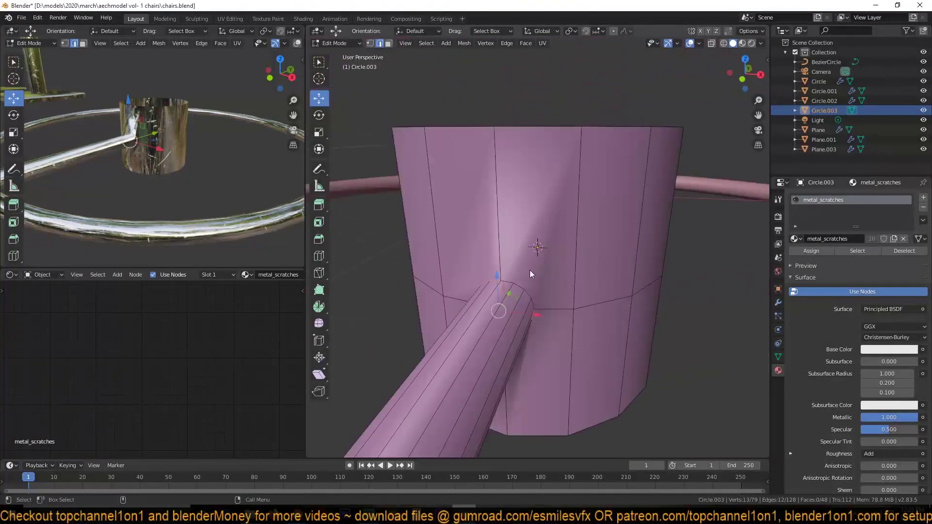
key("Tab")
Step: Select the footrest ring curve in top view and convert it to a mesh
scroll(596, 330, "down", 3)
scroll(596, 330, "down", 3)
key("KP_7")
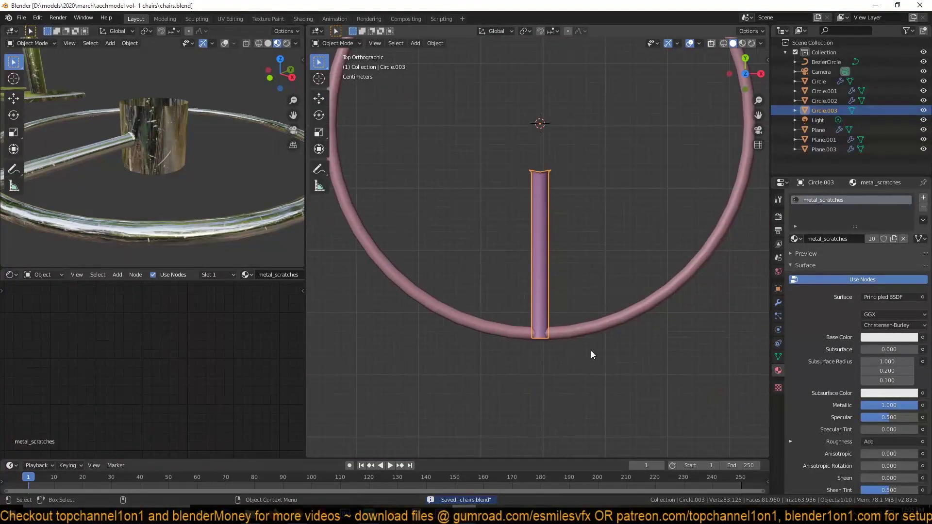
scroll(590, 351, "up", 3)
left_click(602, 348)
key("z")
key("ctrl+s")
left_click(778, 303)
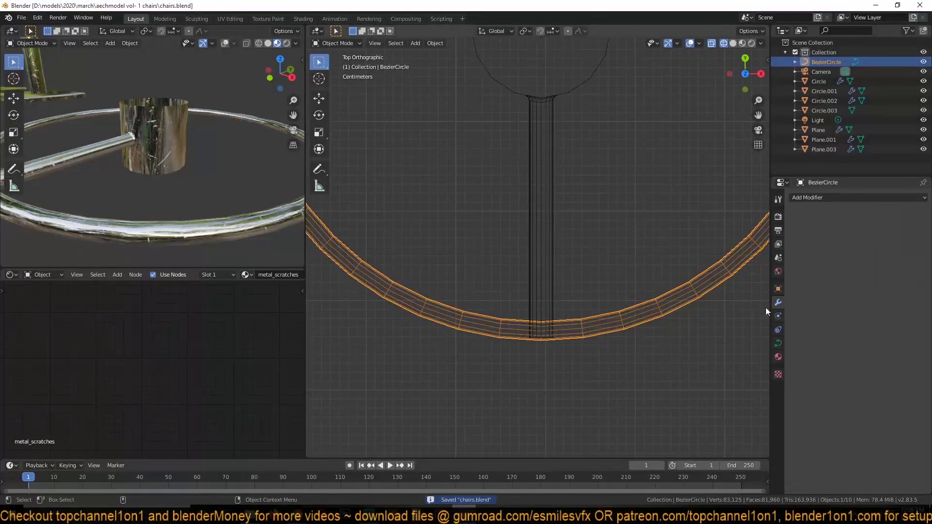
right_click(544, 326)
left_click(561, 342)
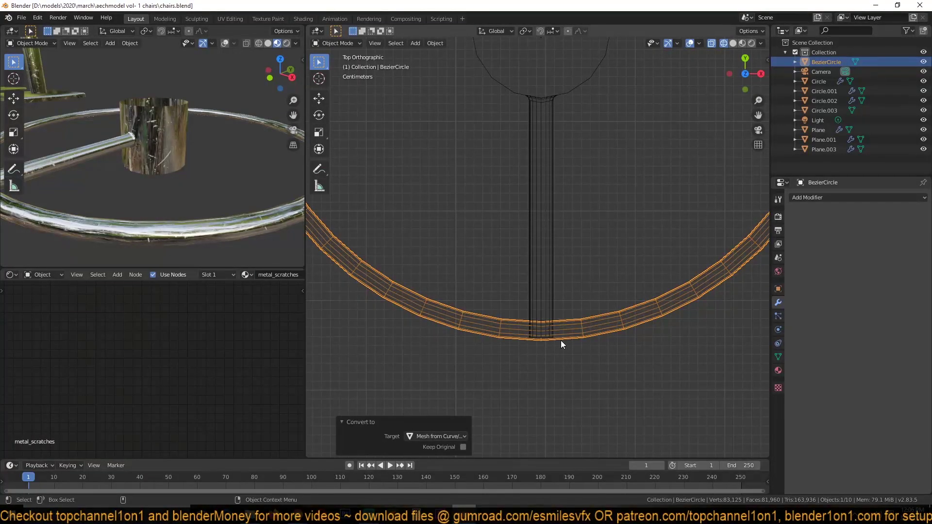
Step: Join the spoke column into the ring mesh and boolean-union them with Face > Intersect
middle_click_drag(560, 340, 558, 356, "shift")
left_click(559, 371)
key("Tab")
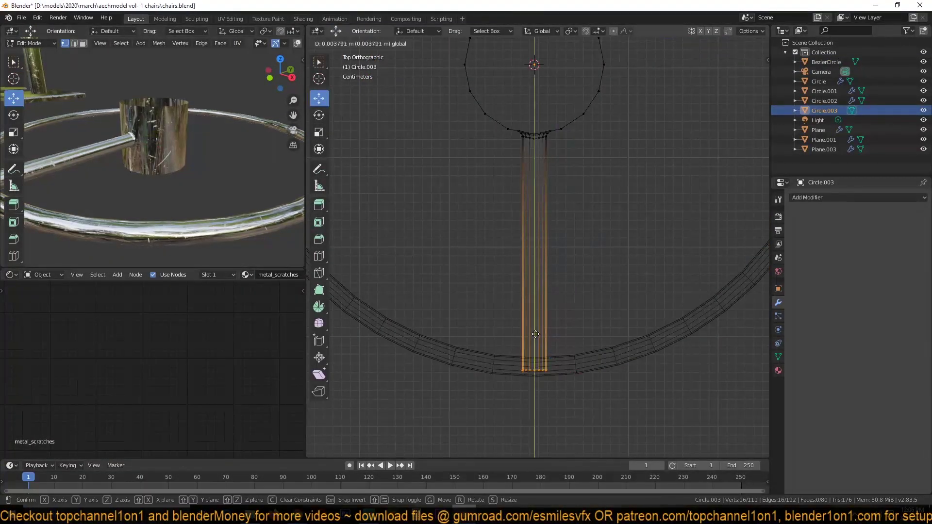
left_click(535, 334)
key("ctrl+l")
left_click(526, 43)
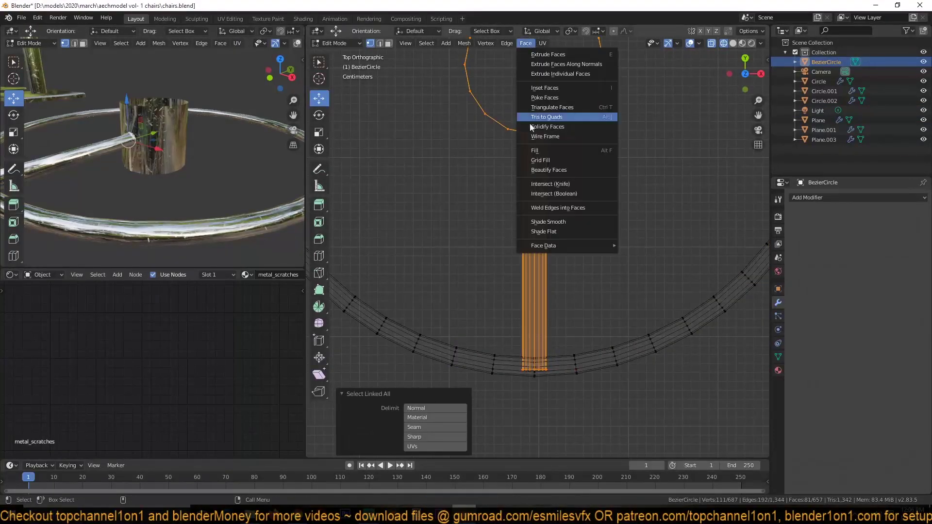
left_click(554, 194)
Step: Shrink the ring's linked faces slightly inward with Alt+S and save the file
mouse_move(494, 385)
middle_mouse_down()
mouse_move(448, 245)
mouse_move(423, 311)
mouse_move(654, 332)
middle_mouse_up()
key("ctrl+z")
scroll(654, 332, "up", 2)
key("ctrl+l")
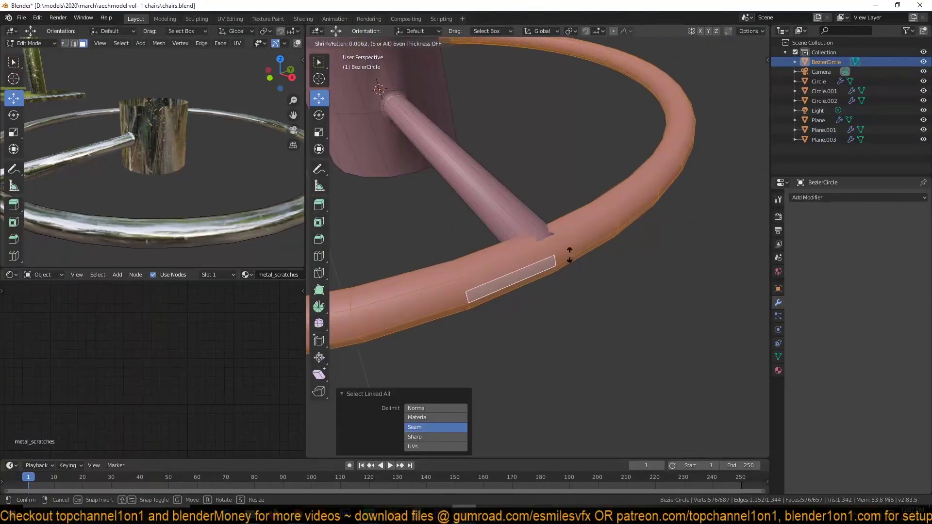
key("alt+s")
left_click(552, 284)
key("KP_7")
mouse_move(511, 334)
middle_mouse_down()
mouse_move(416, 337)
mouse_move(500, 296)
middle_mouse_up()
key("Tab")
key("ctrl+s")
Step: Select all faces in wireframe and recalculate the normals to point outward
key("Tab")
key("KP_7")
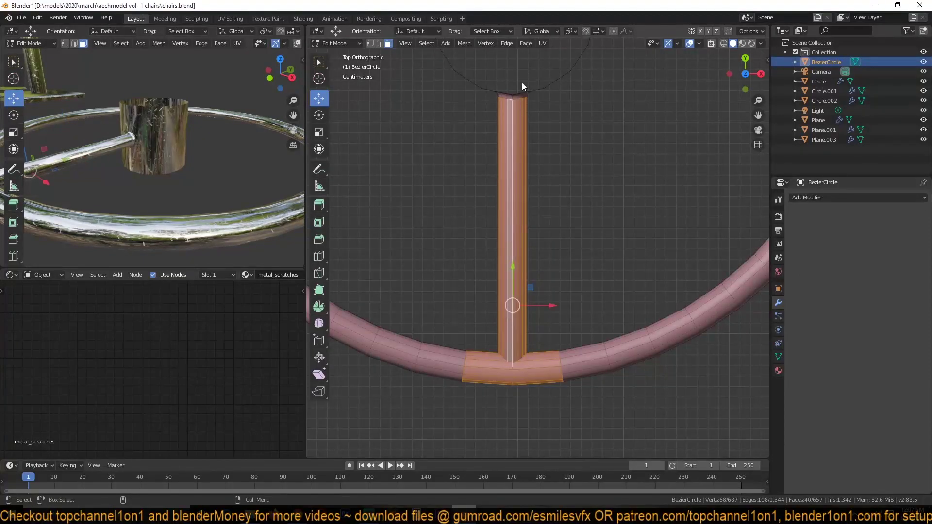
key("ctrl+z")
key("shift+z")
key("a")
key("alt+n")
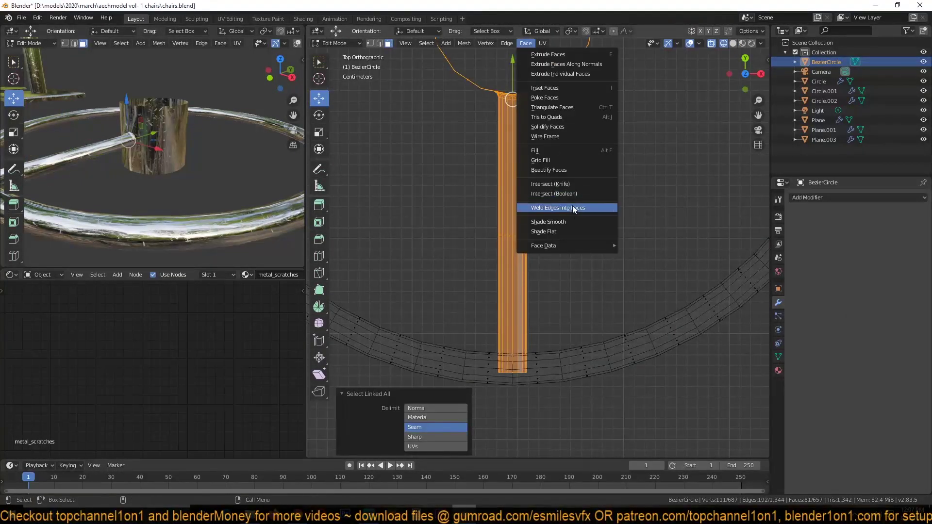
left_click(563, 174)
key("shift+z")
mouse_move(564, 173)
middle_mouse_down()
mouse_move(484, 289)
mouse_move(589, 324)
mouse_move(544, 333)
mouse_move(593, 364)
mouse_move(619, 212)
mouse_move(578, 238)
mouse_move(536, 354)
middle_mouse_up()
Step: Select the stray vertices and edges where the spoke meets the ring
key("alt+a")
key("1")
left_click(536, 354)
key("2")
left_click(497, 379)
mouse_move(496, 380)
middle_mouse_down()
mouse_move(559, 365)
mouse_move(503, 288)
mouse_move(544, 305)
mouse_move(687, 307)
mouse_move(603, 343)
middle_mouse_up()
Step: Merge the paired junction vertices into a clean spoke-ring T-junction
key("1")
left_click(687, 308)
key("w")
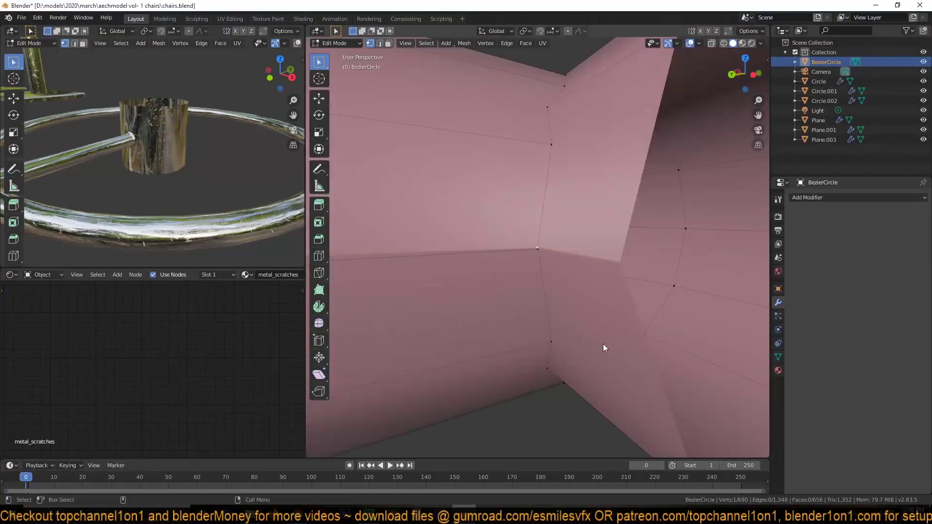
key("m")
left_click(580, 296)
mouse_move(580, 296)
middle_mouse_down()
mouse_move(449, 223)
mouse_move(523, 298)
mouse_move(520, 284)
mouse_move(603, 354)
mouse_move(604, 374)
mouse_move(514, 336)
mouse_move(561, 259)
mouse_move(452, 373)
mouse_move(421, 338)
middle_mouse_up()
left_click(520, 293)
key("m")
Step: From the top view, slide a corner vertex at the spoke-ring junction toward the corner
key("2")
left_click(421, 339)
key("KP_7")
key("1")
left_click(711, 331)
key("shift+v")
left_click(713, 332)
middle_click_drag(718, 340, 654, 340, "shift")
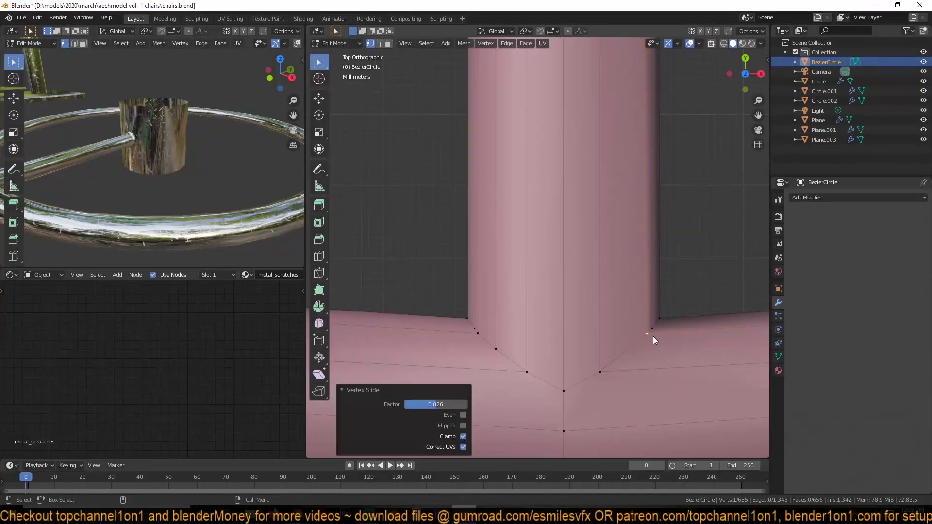
Step: Remove the extra vertex along the junction edge
left_click(685, 337, "ctrl")
mouse_move(679, 336)
middle_mouse_down()
mouse_move(461, 304)
mouse_move(526, 375)
mouse_move(630, 377)
mouse_move(611, 357)
mouse_move(635, 372)
mouse_move(619, 312)
mouse_move(409, 272)
mouse_move(585, 304)
mouse_move(619, 52)
mouse_move(580, 121)
mouse_move(650, 325)
mouse_move(532, 296)
mouse_move(482, 216)
mouse_move(709, 248)
mouse_move(633, 267)
mouse_move(569, 238)
mouse_move(543, 185)
mouse_move(523, 316)
middle_mouse_up()
left_click(635, 372)
key("m")
left_click(537, 243)
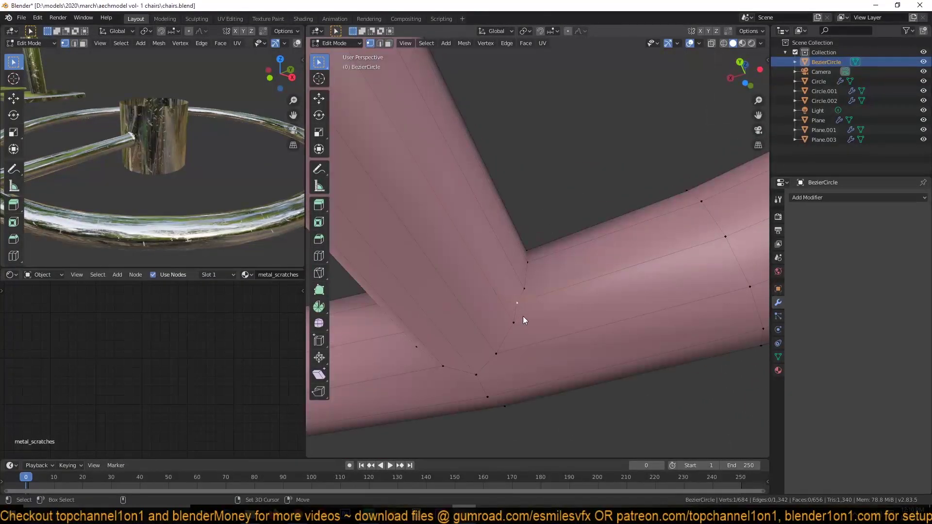
Step: Merge the leftover spoke-to-ring junction vertices into one
key("m")
left_click(522, 316)
left_click(381, 234)
mouse_move(528, 275)
middle_mouse_down()
mouse_move(382, 235)
mouse_move(535, 246)
mouse_move(525, 147)
middle_mouse_up()
key("m")
Step: Add a new edge loop around the tube and slide one of its vertices
key("2")
left_click(383, 213, "ctrl")
key("ctrl+r")
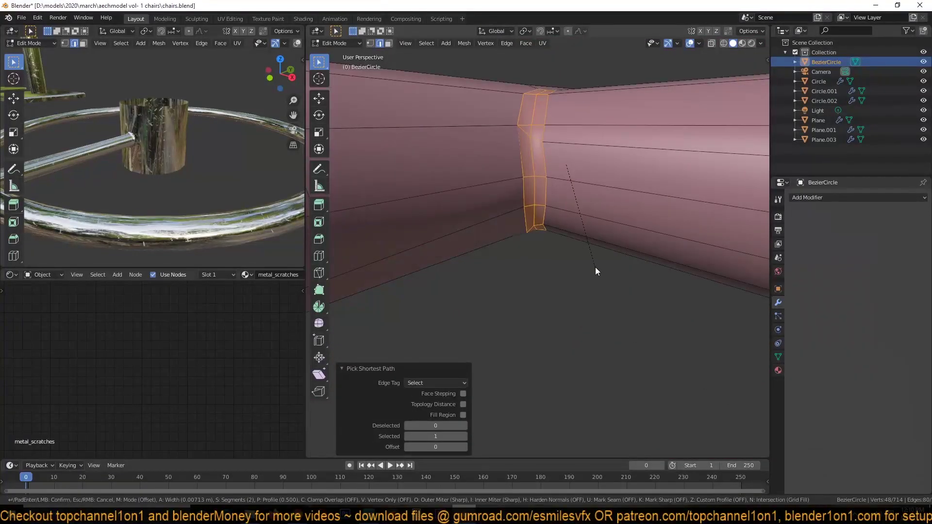
left_click(595, 266)
scroll(521, 223, "up", 3)
key("1")
left_click(536, 252)
key("shift+v")
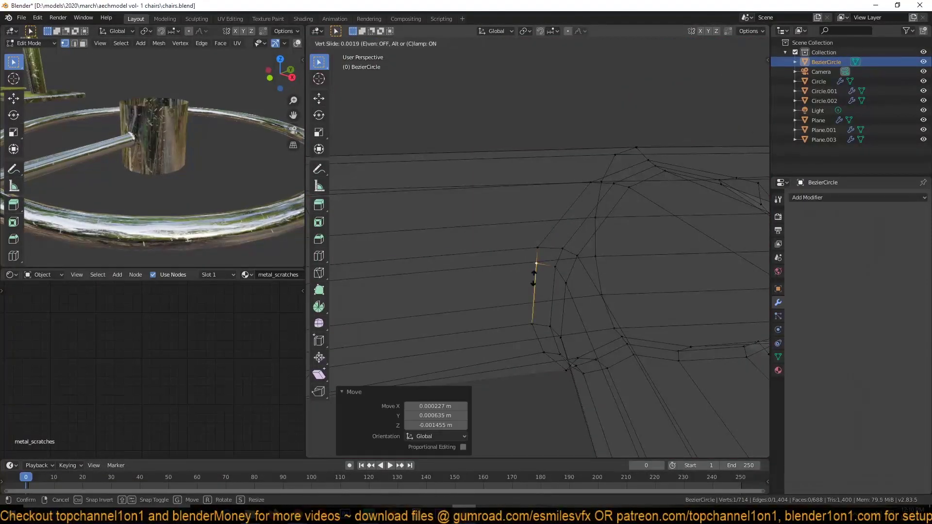
Step: Add a centred loop cut across the spoke tube near the junction
key("shift+space")
key("g")
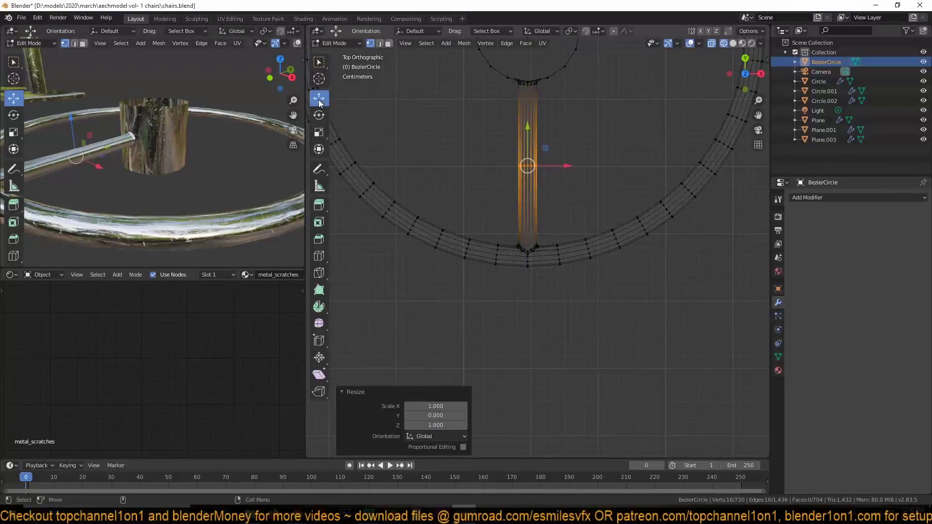
scroll(524, 223, "up", 3)
scroll(505, 243, "up", 2)
key("2")
left_click(430, 258, "ctrl+alt")
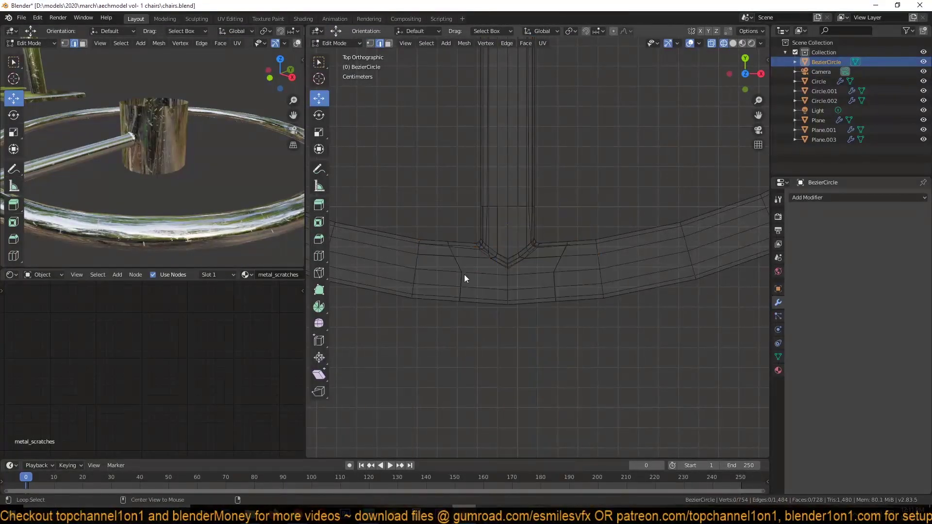
key("ctrl+r")
left_click(461, 273)
right_click(550, 275)
Step: Fatten the T-junction faces outward into a thicker collar sleeve
key("3")
key("l")
mouse_move(473, 214)
middle_mouse_down()
mouse_move(531, 295)
mouse_move(547, 337)
mouse_move(488, 289)
mouse_move(636, 241)
middle_mouse_up()
key("shift+z")
Step: Nudge the collar's edge loop slightly along the X axis
key("2")
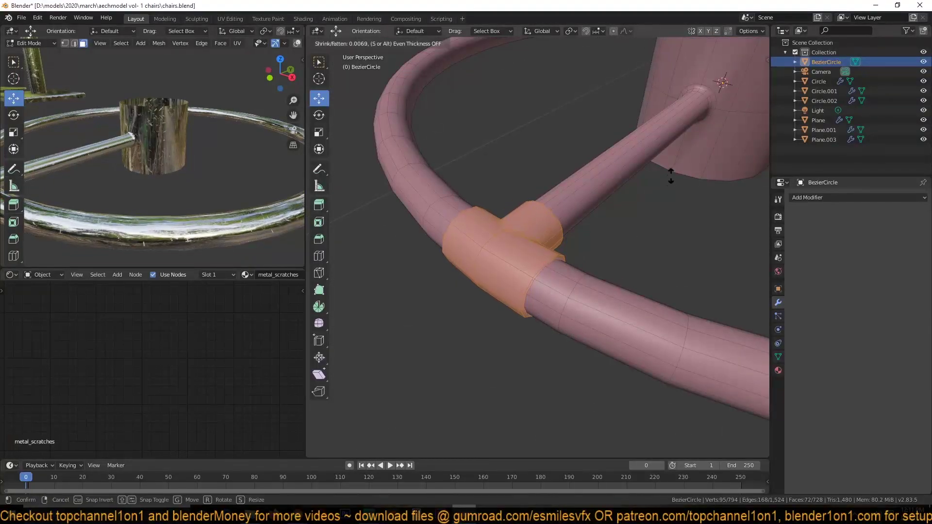
mouse_move(670, 178)
middle_mouse_down()
mouse_move(673, 273)
mouse_move(684, 285)
middle_mouse_up()
left_click(700, 239, "alt")
mouse_move(700, 239)
middle_mouse_down()
mouse_move(549, 260)
mouse_move(600, 277)
middle_mouse_up()
key("g")
key("x")
left_click(505, 276)
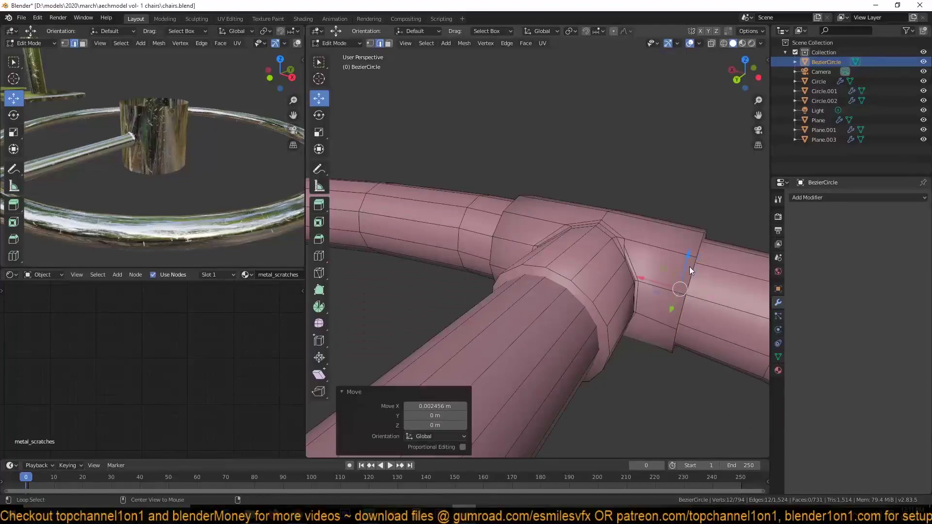